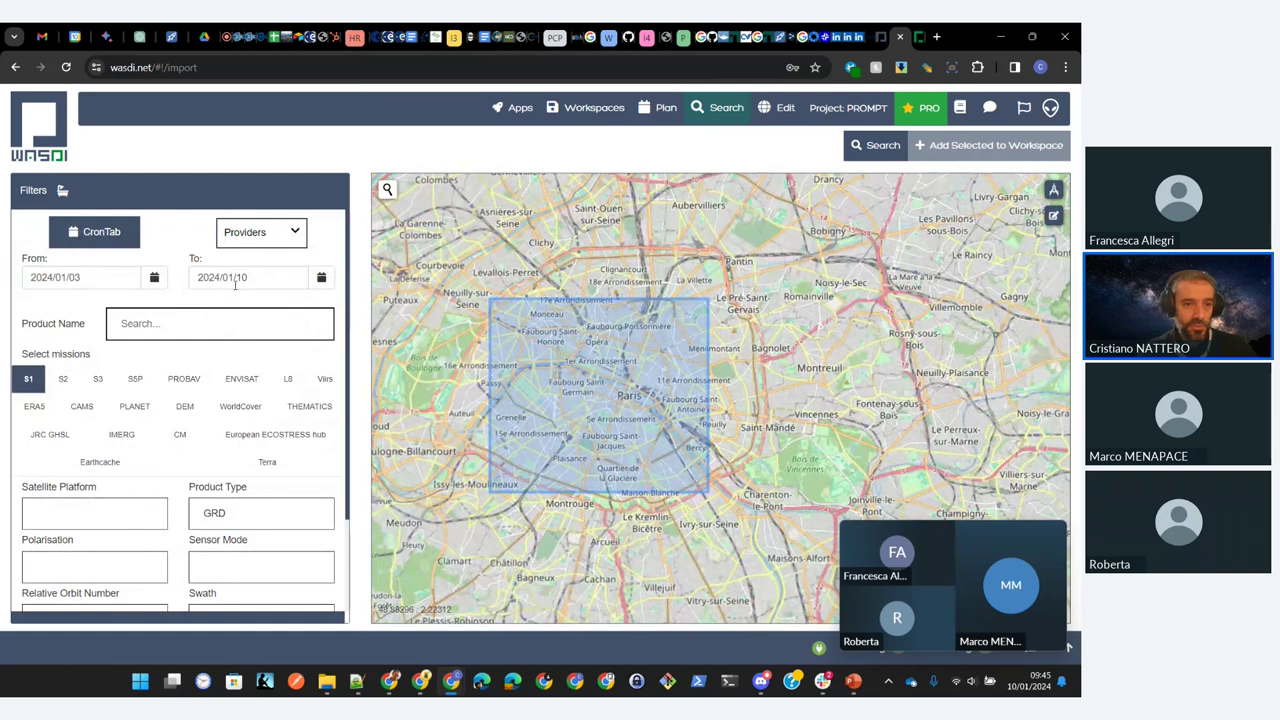
Step: Restrict the product search to a time series of summers 2023, 2022 and 2021, and run the search
click(95, 235)
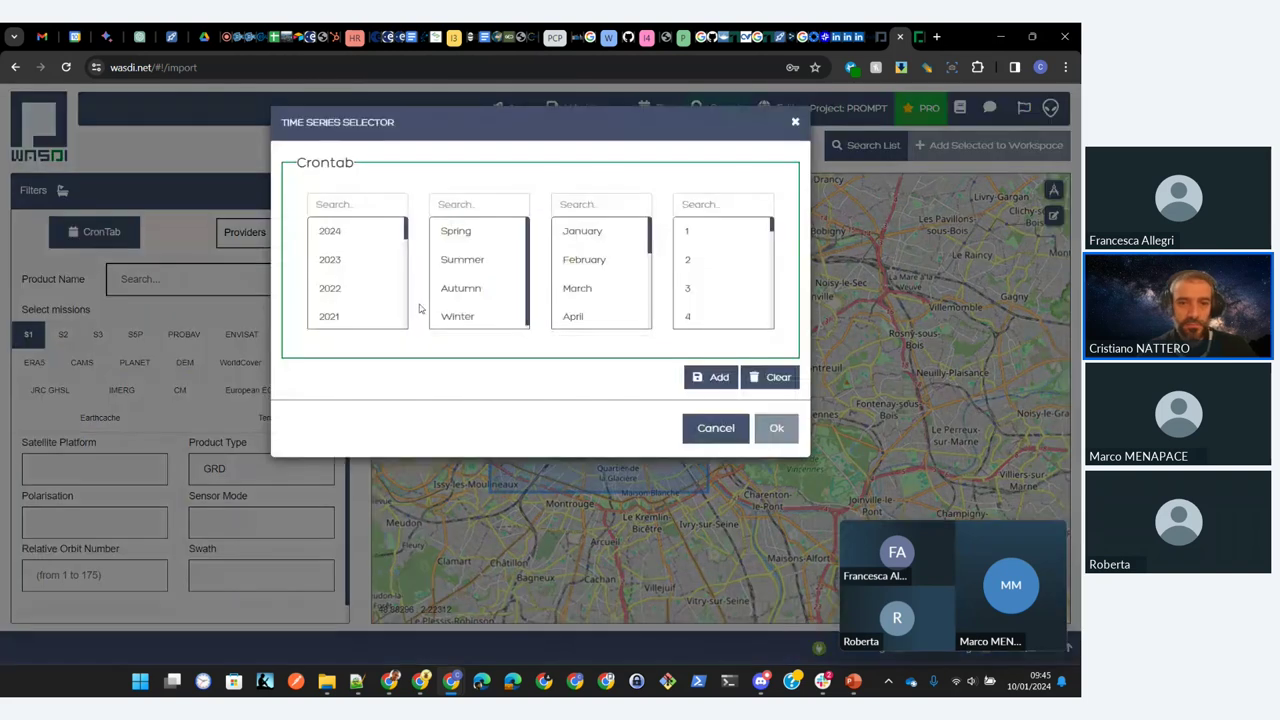
click(457, 262)
click(350, 262)
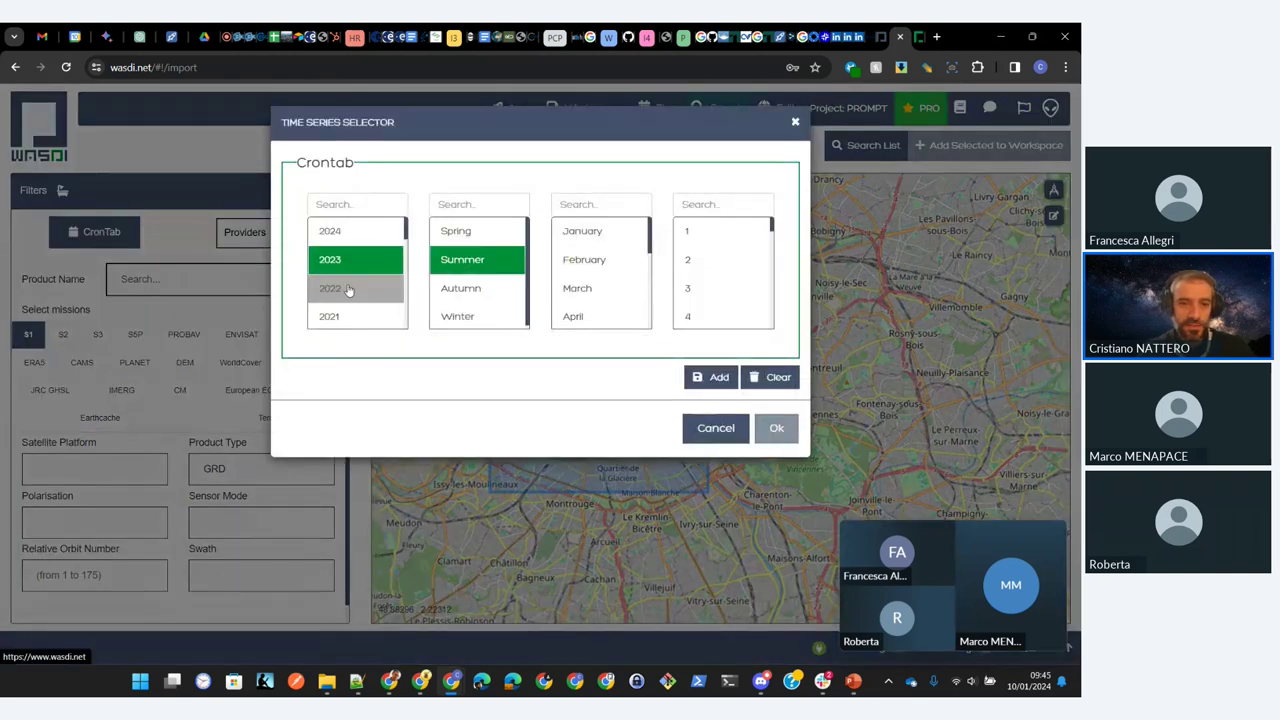
click(349, 289)
click(349, 317)
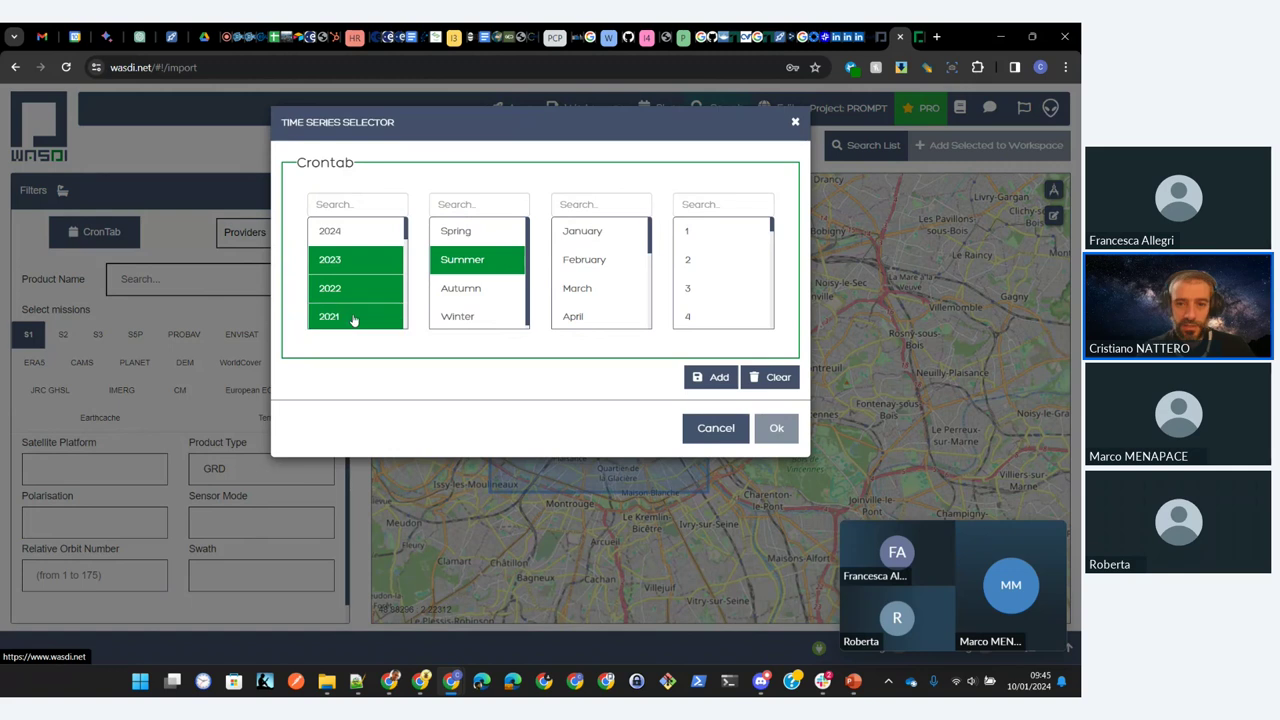
click(717, 378)
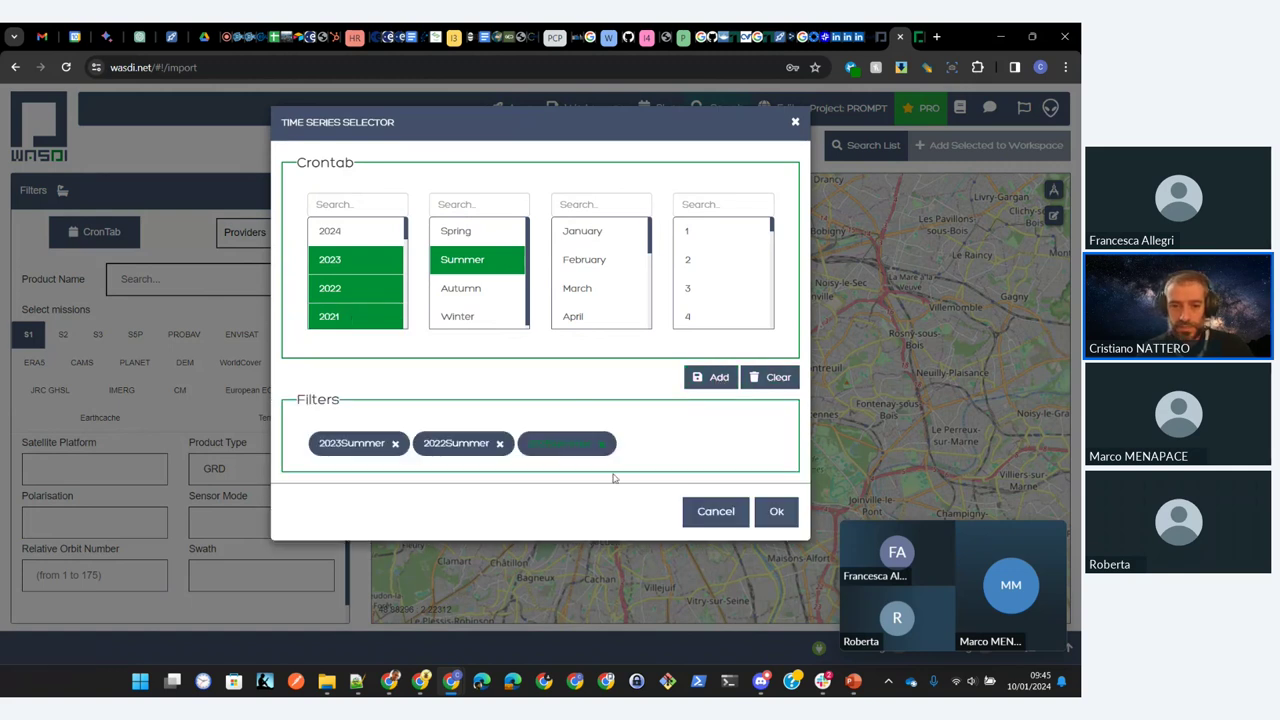
click(775, 512)
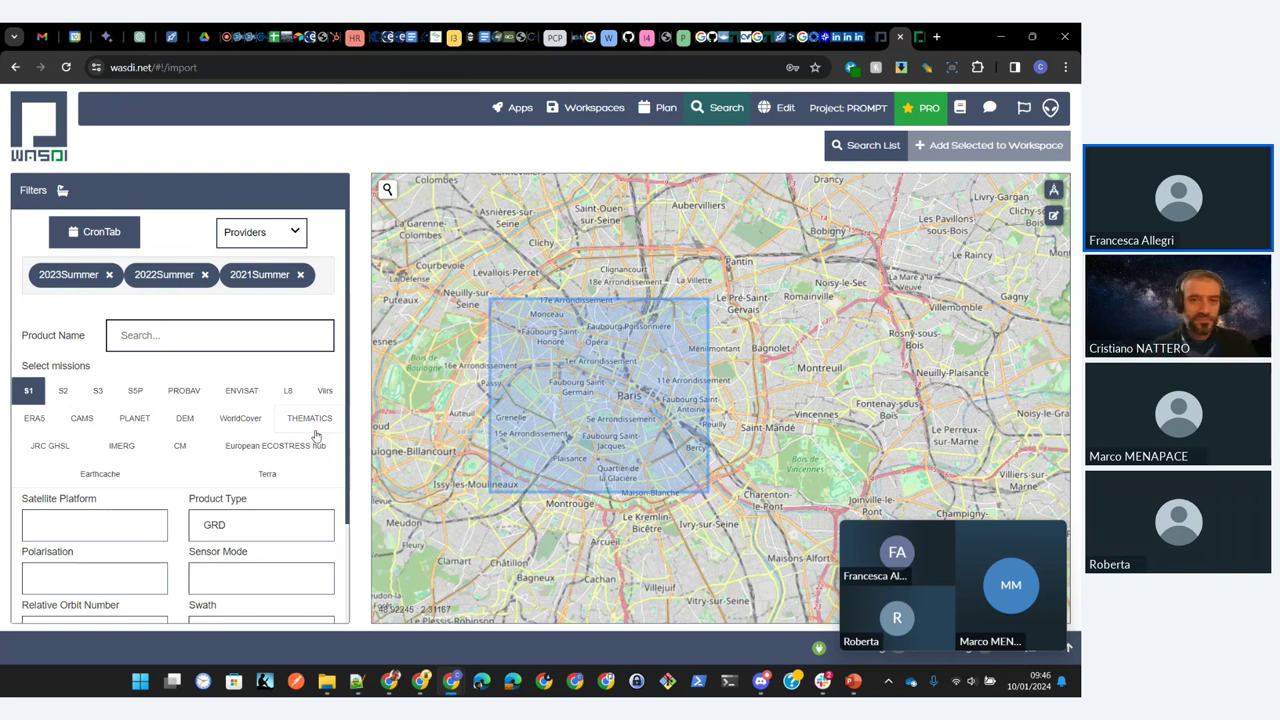
click(851, 145)
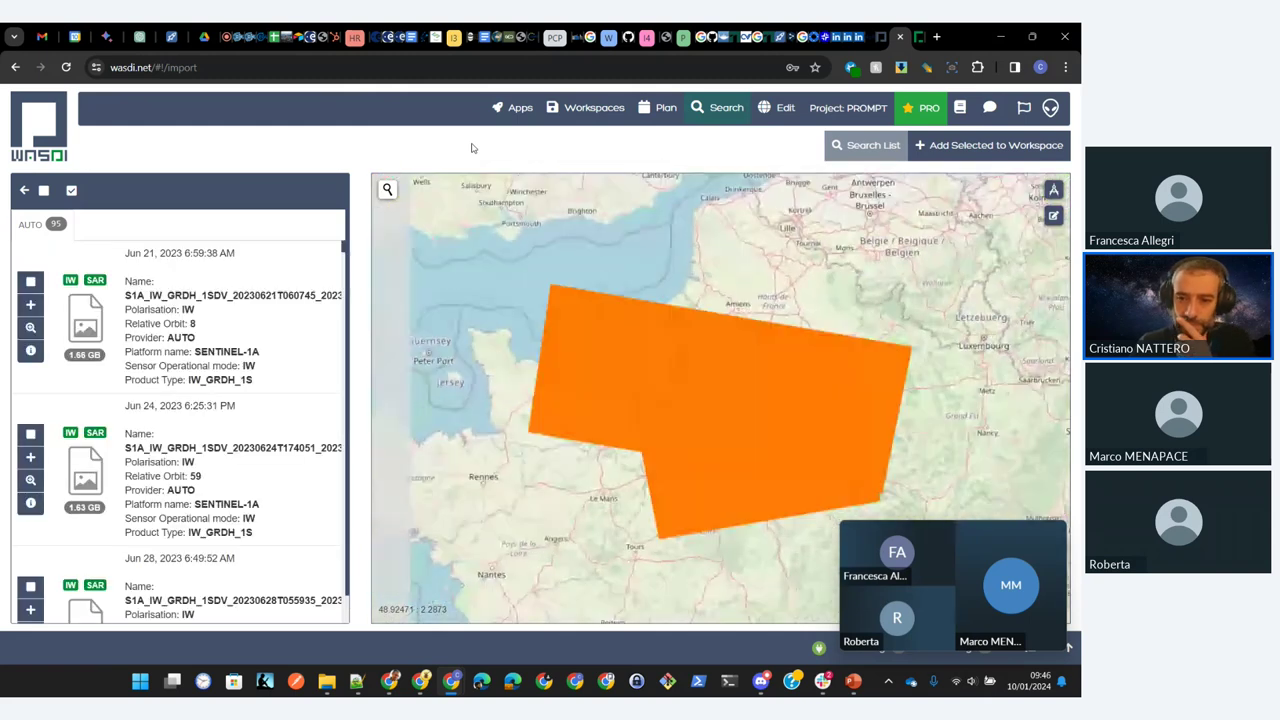
Step: Add the Sentinel-1A product dated Aug 8, 2023 to the NoR_Webinar workspace
scroll(133, 455, down, 10)
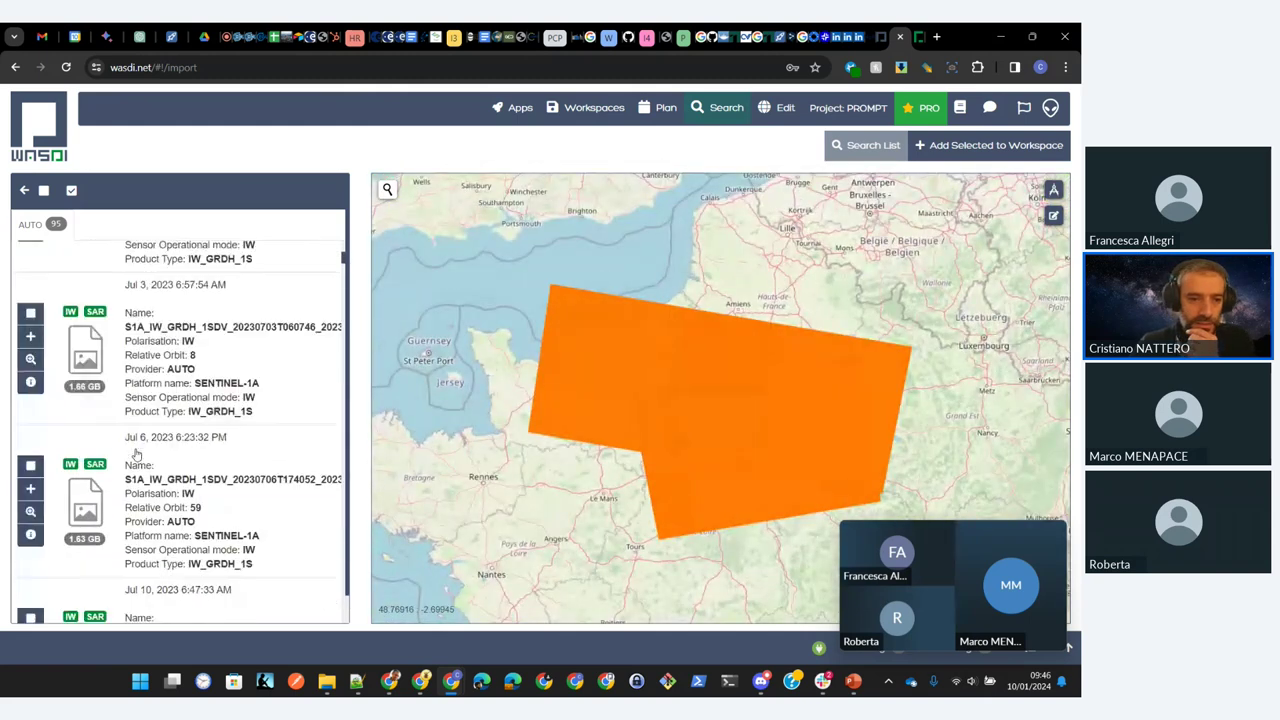
scroll(133, 455, down, 5)
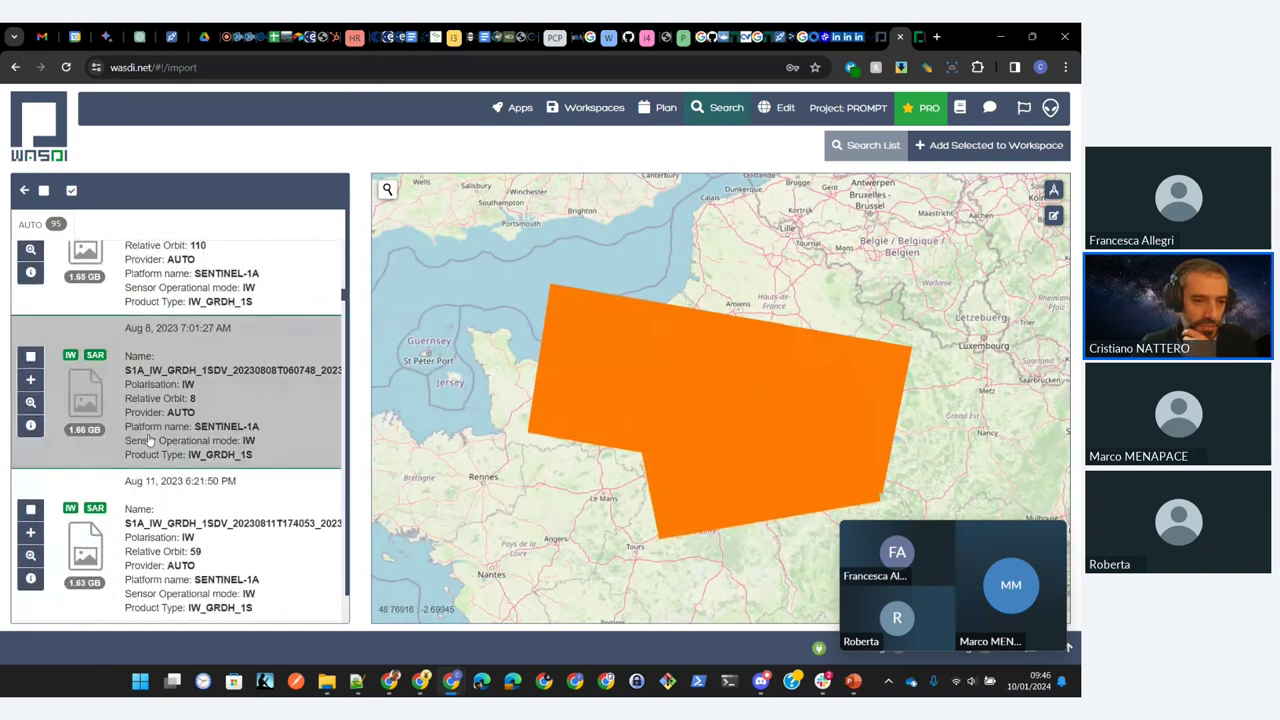
click(31, 381)
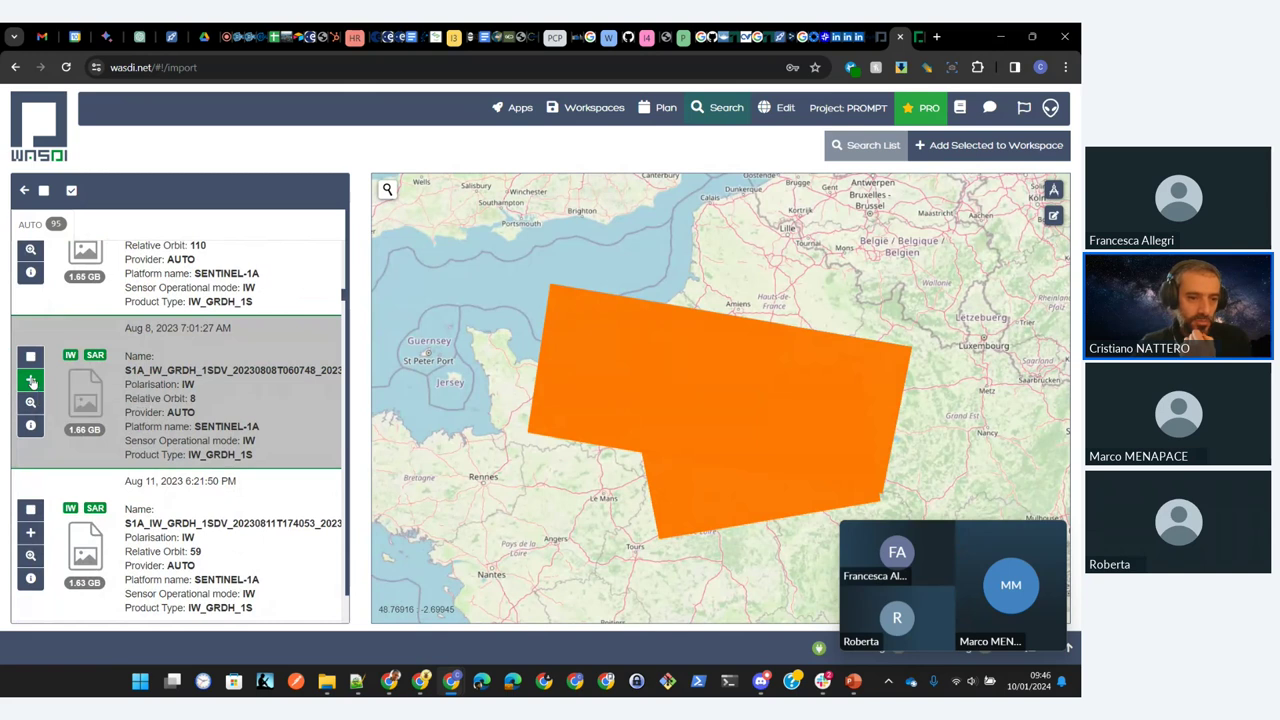
scroll(506, 349, down, 5)
scroll(506, 349, down, 1)
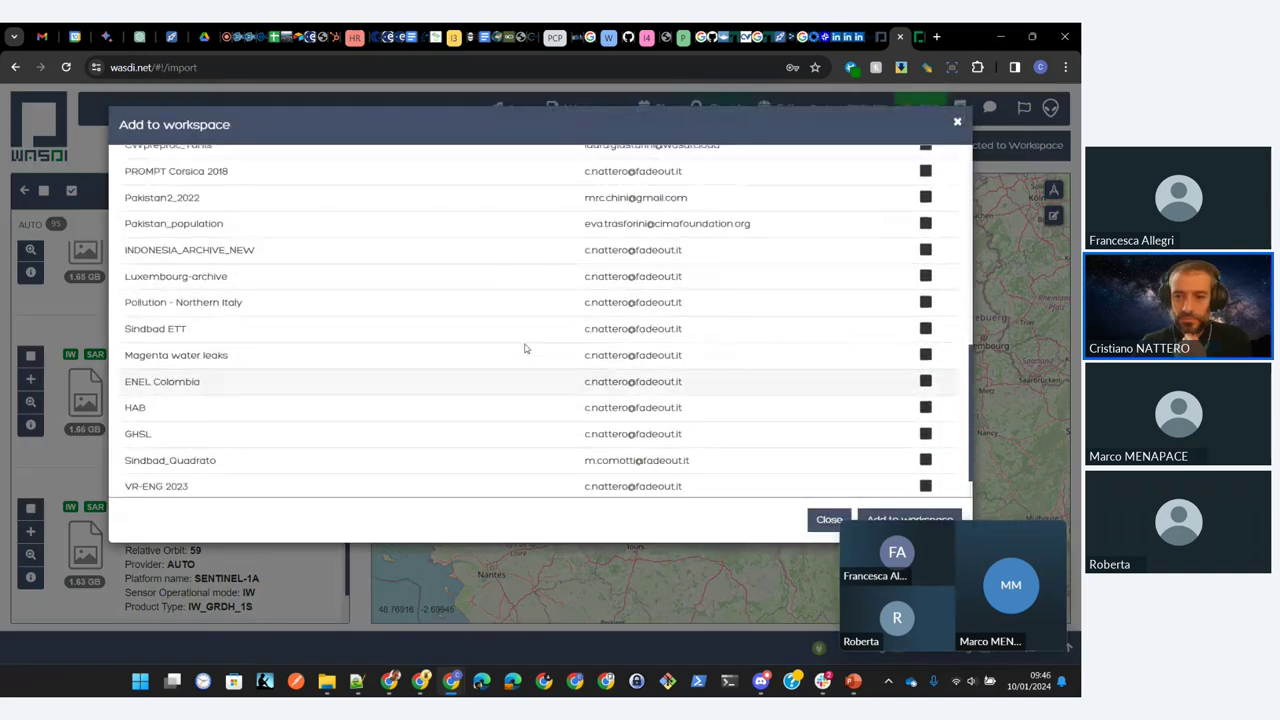
scroll(520, 348, up, 4)
scroll(524, 348, down, 1)
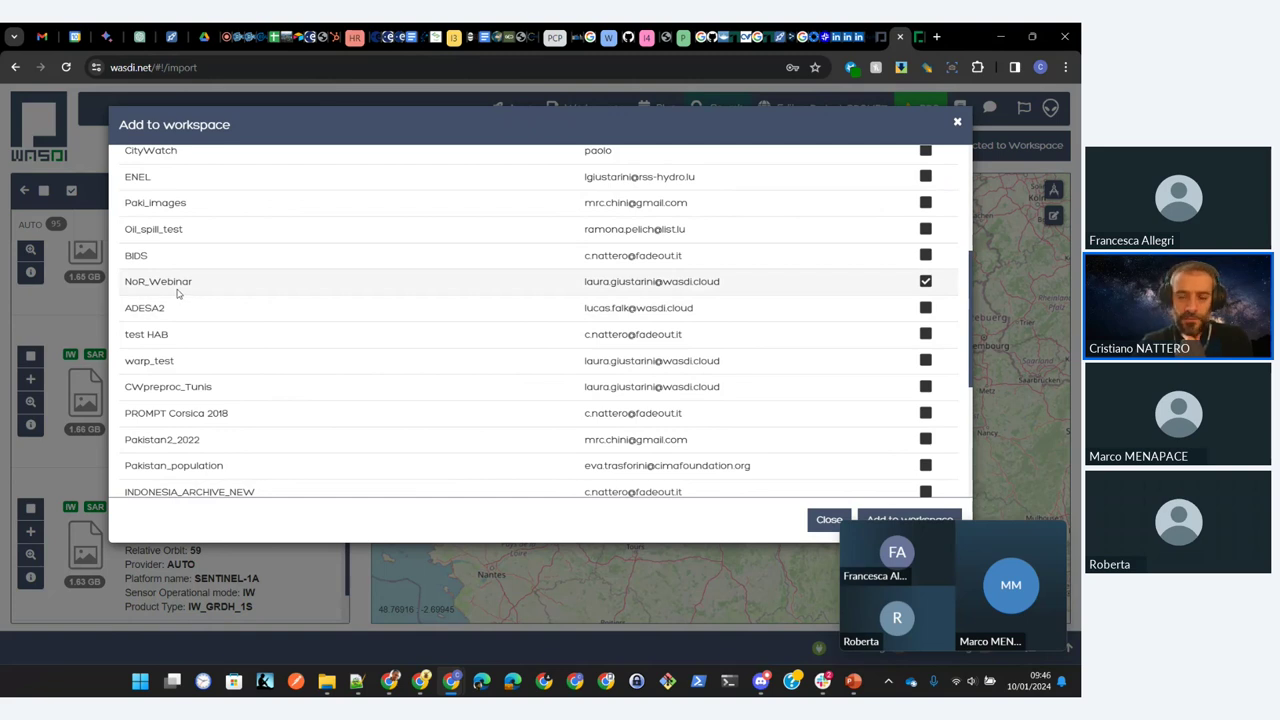
scroll(178, 292, down, 1)
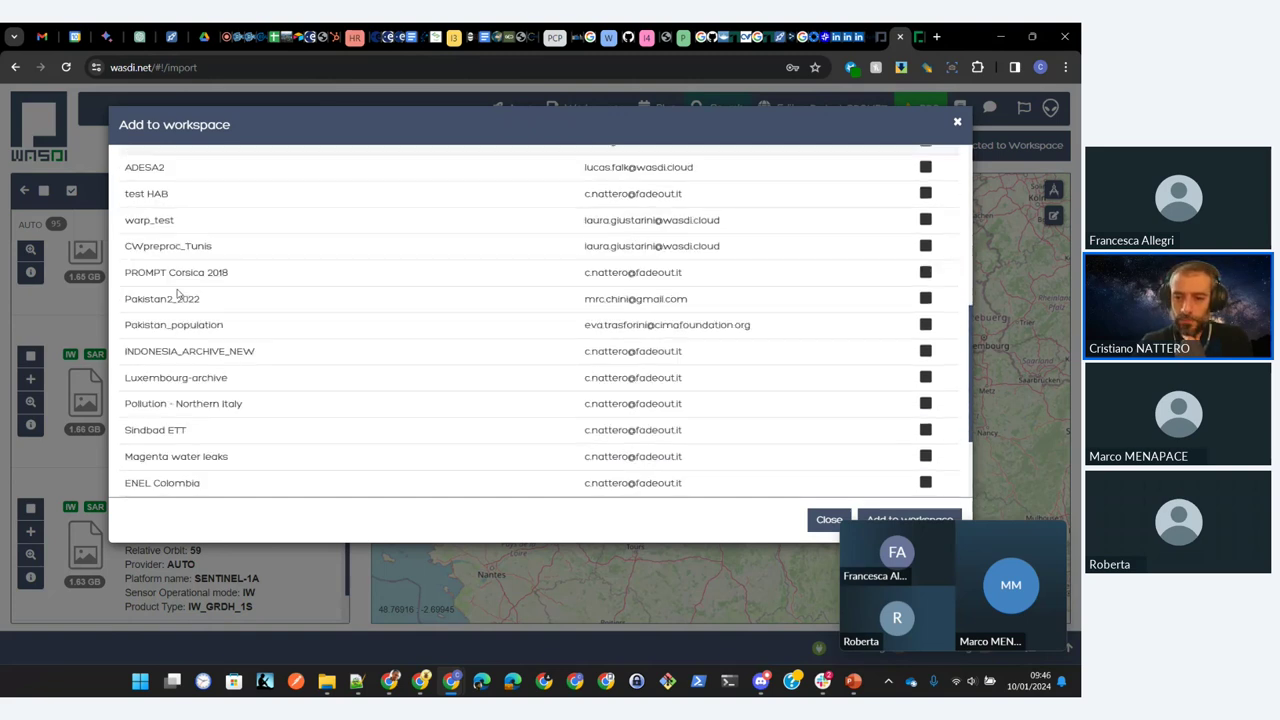
click(872, 520)
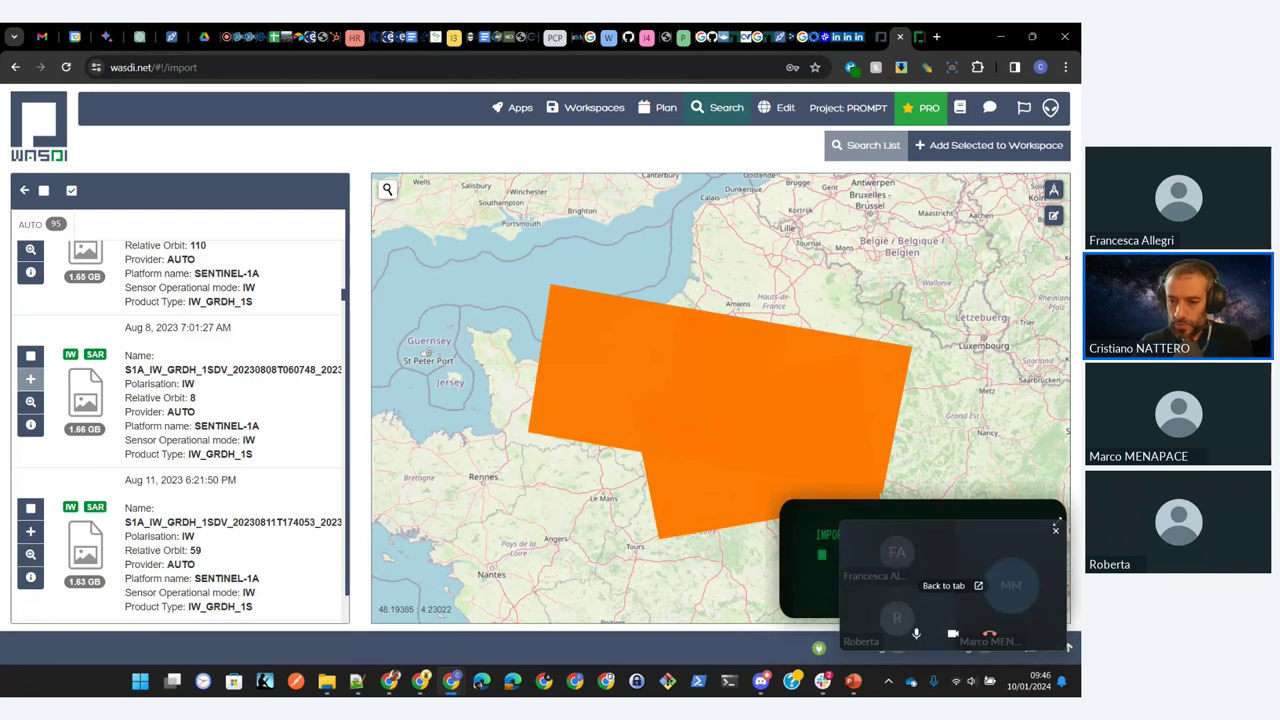
Step: Dismiss the floating meeting overlay, expand the process list and switch to the workspace editor
click(1055, 530)
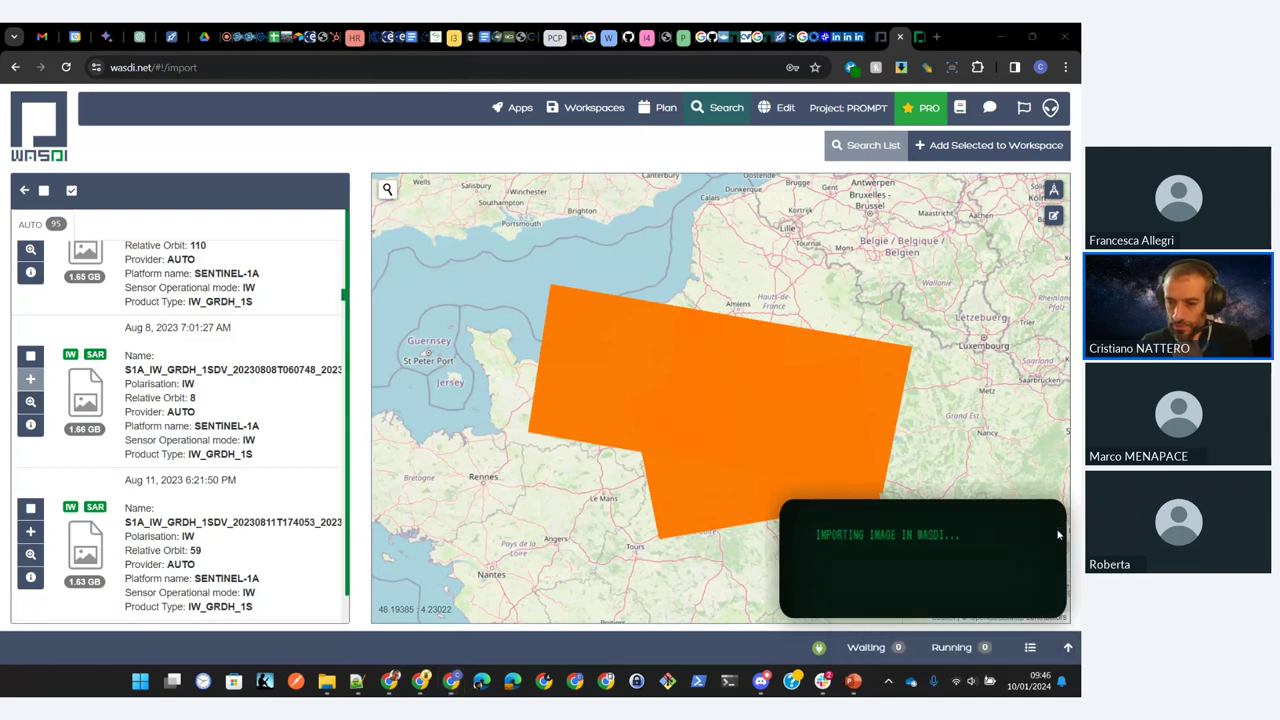
click(1067, 648)
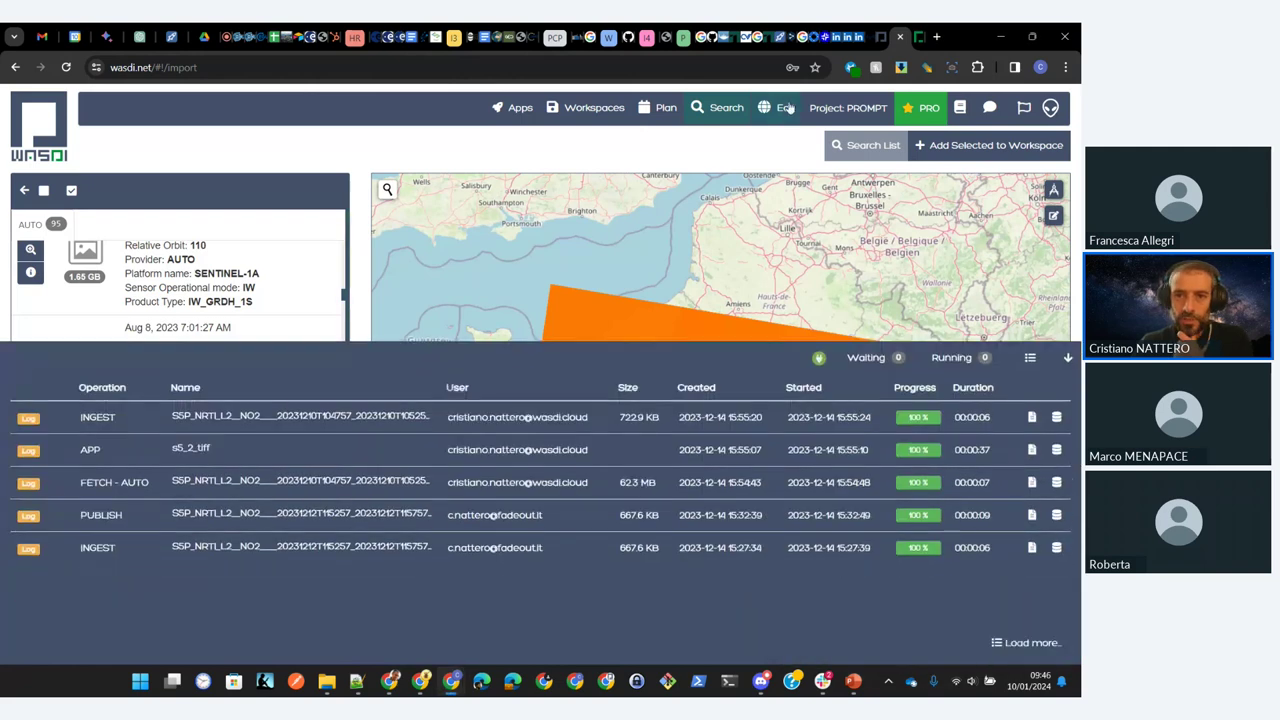
click(770, 110)
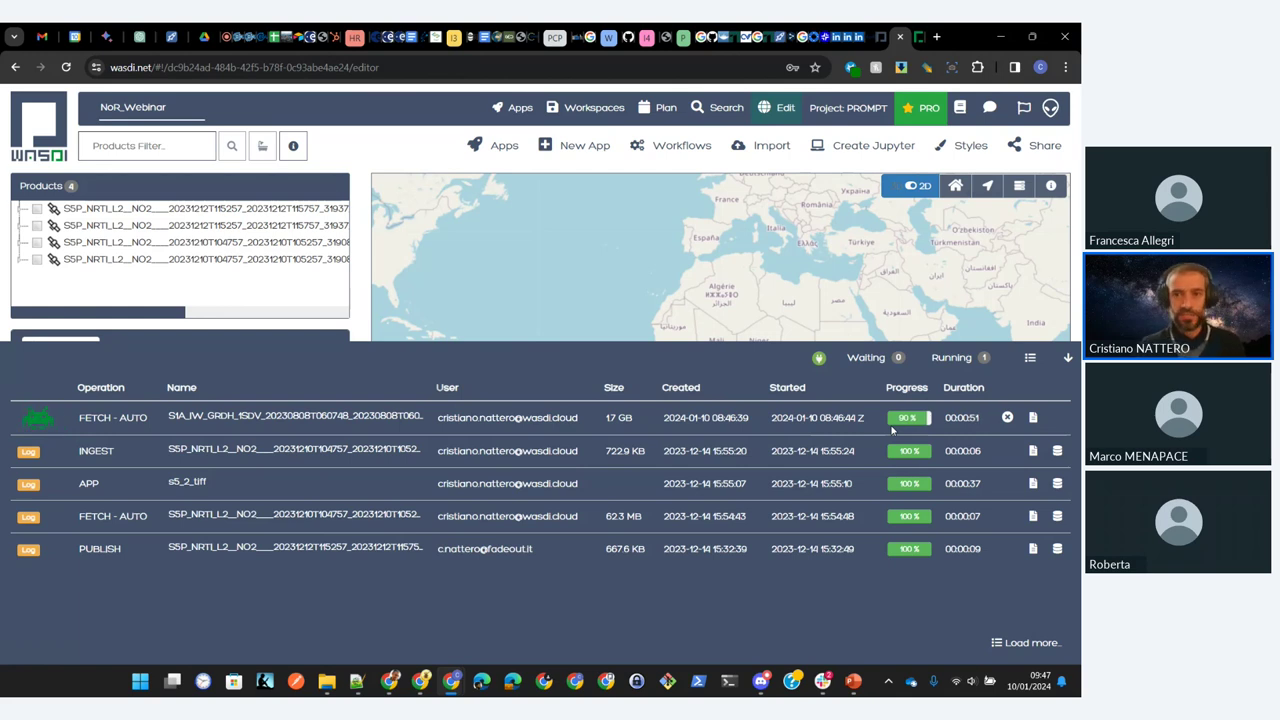
Step: Copy the nor-discover.org address and send it in the Zoho webinar chat
click(873, 42)
click(457, 68)
key(ctrl+c)
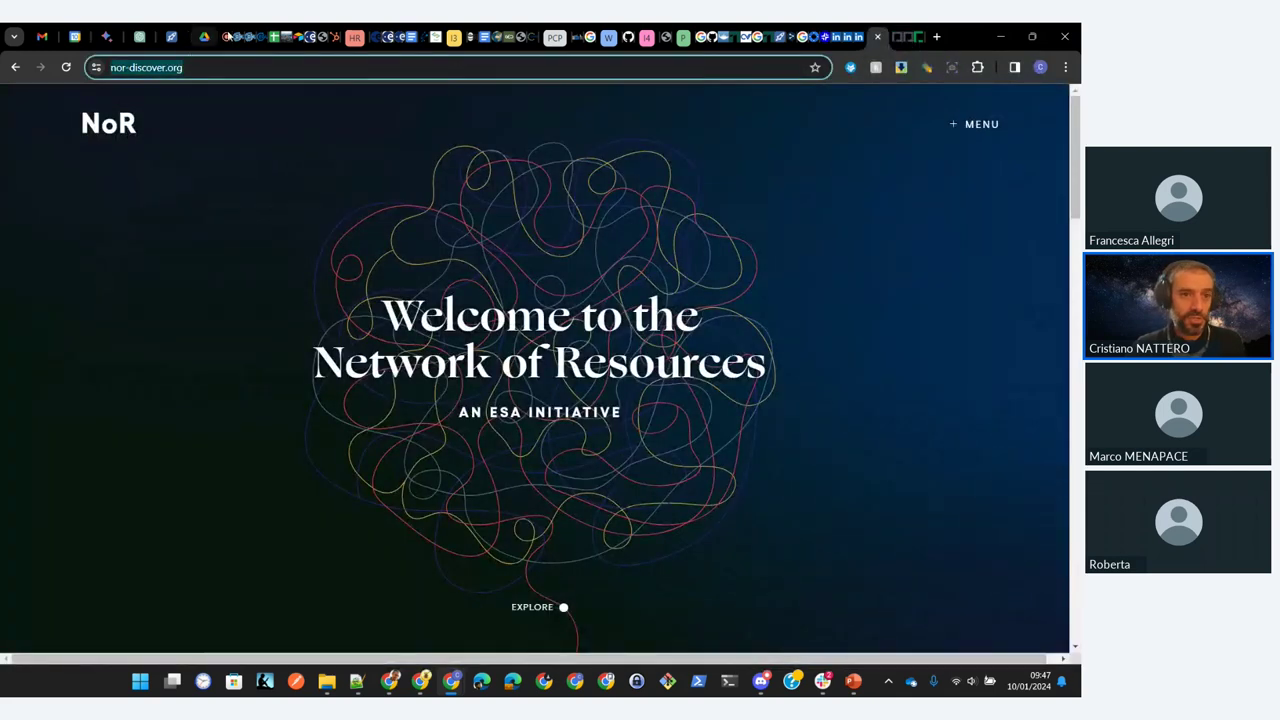
click(219, 37)
click(157, 638)
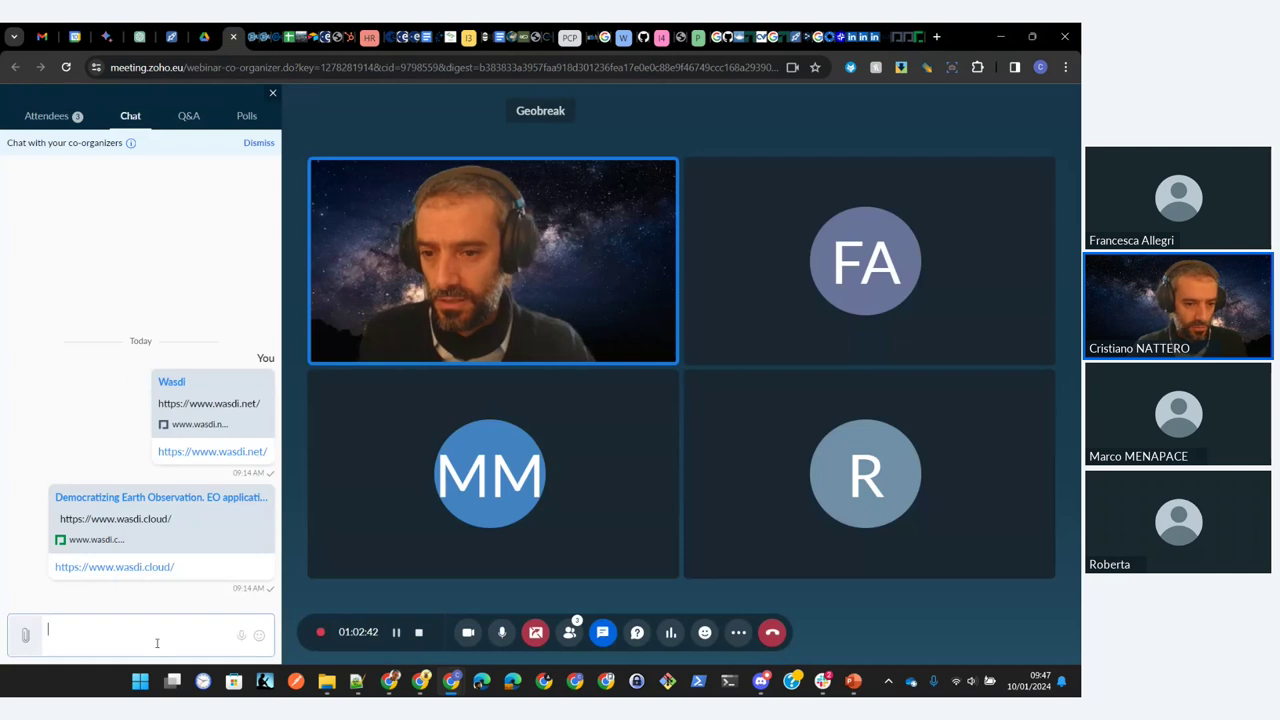
key(ctrl+v)
key(Return)
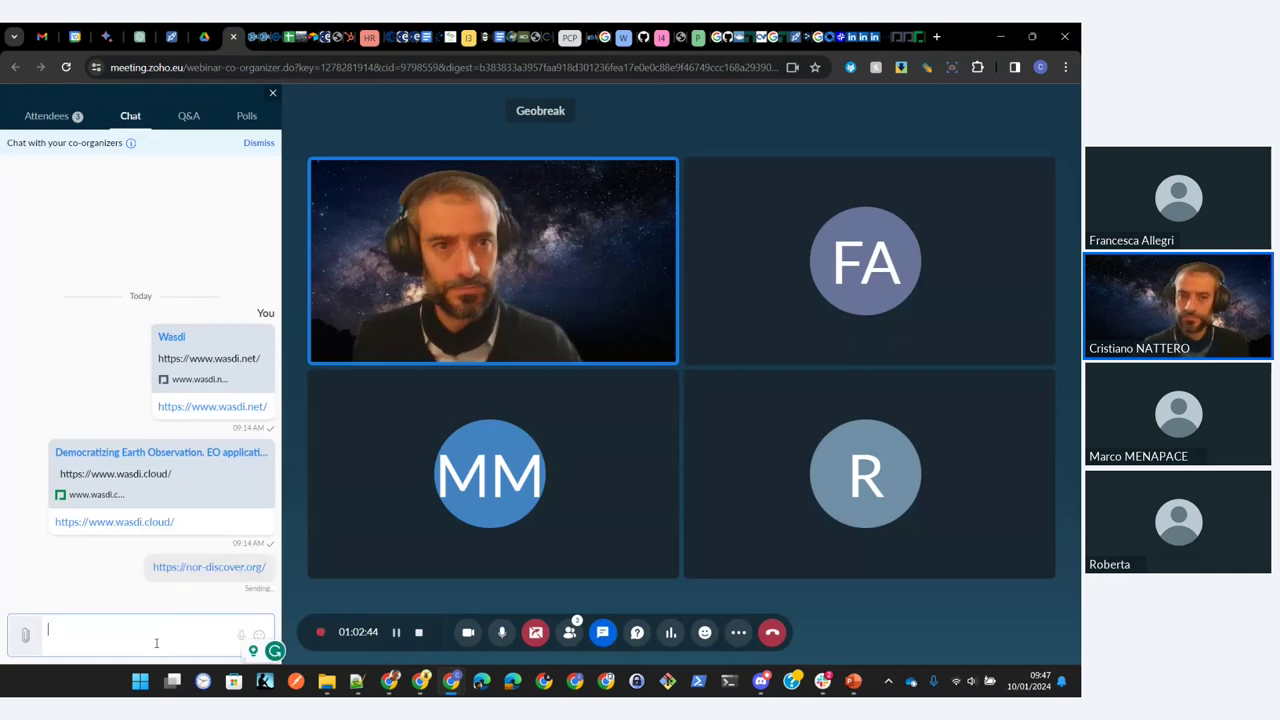
Step: Return to the NoR website, open its ESA Sponsorship page and look through the sponsorship conditions
click(889, 40)
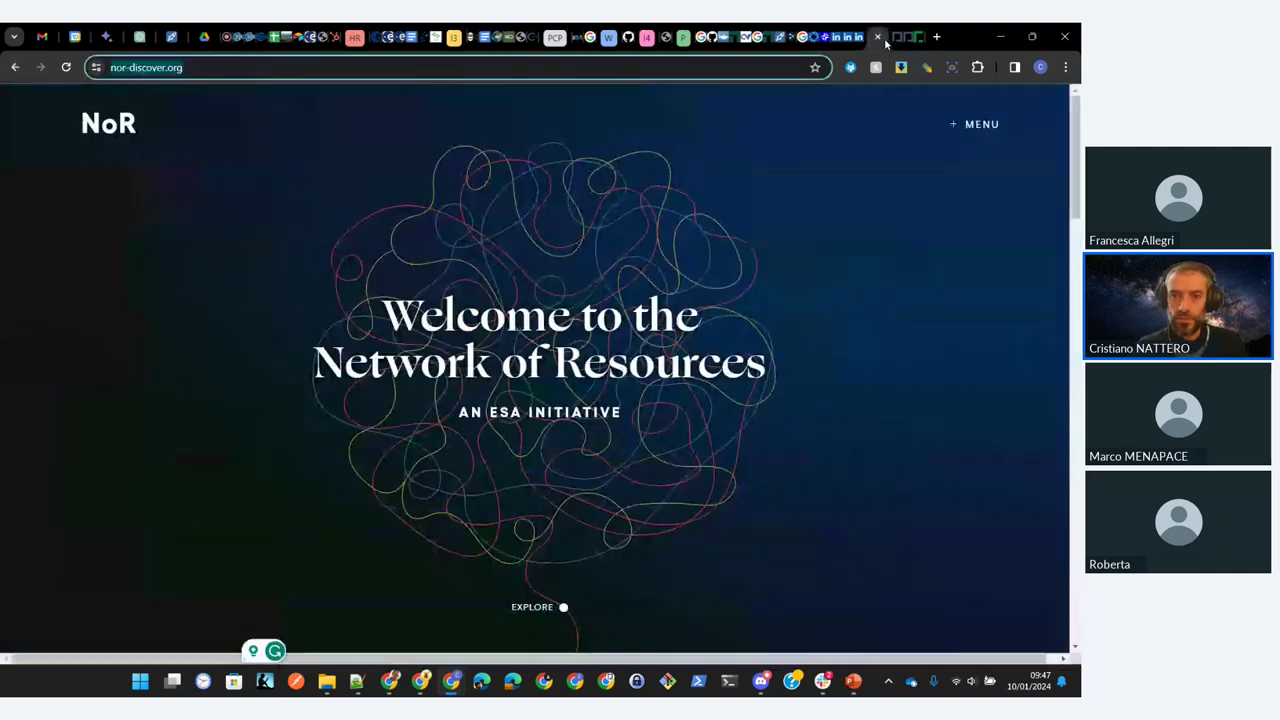
scroll(691, 379, down, 5)
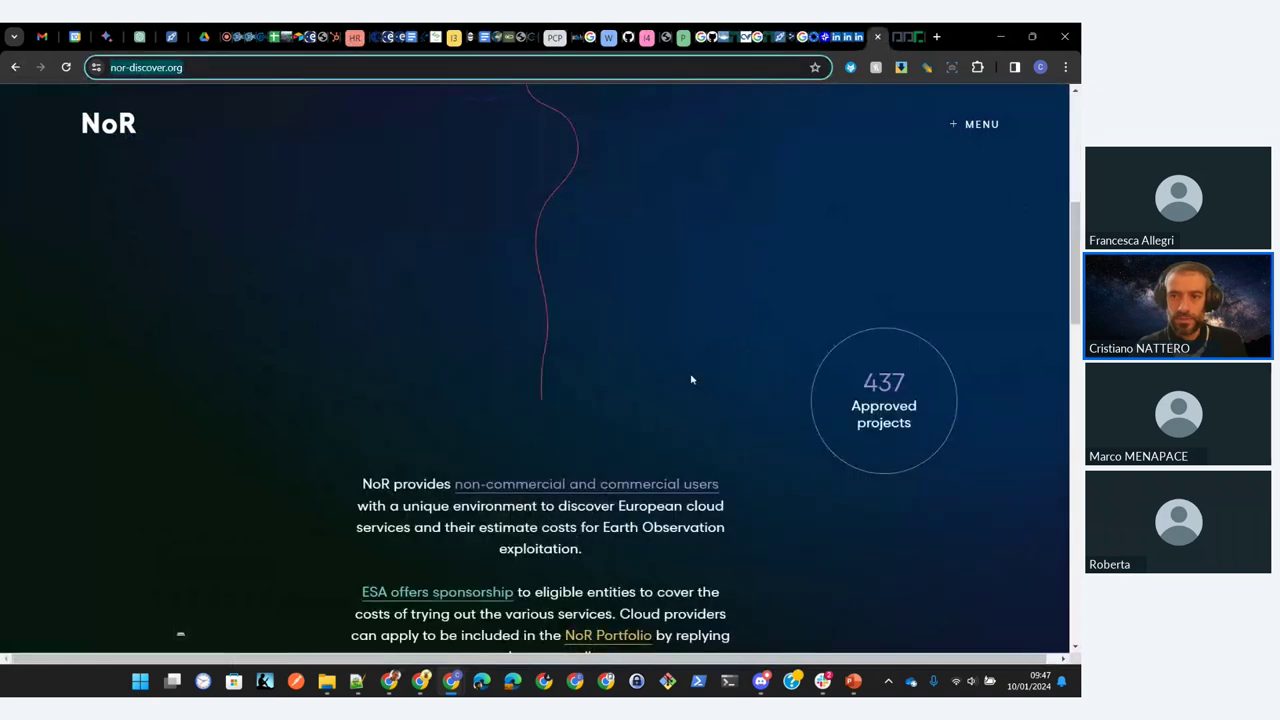
click(968, 127)
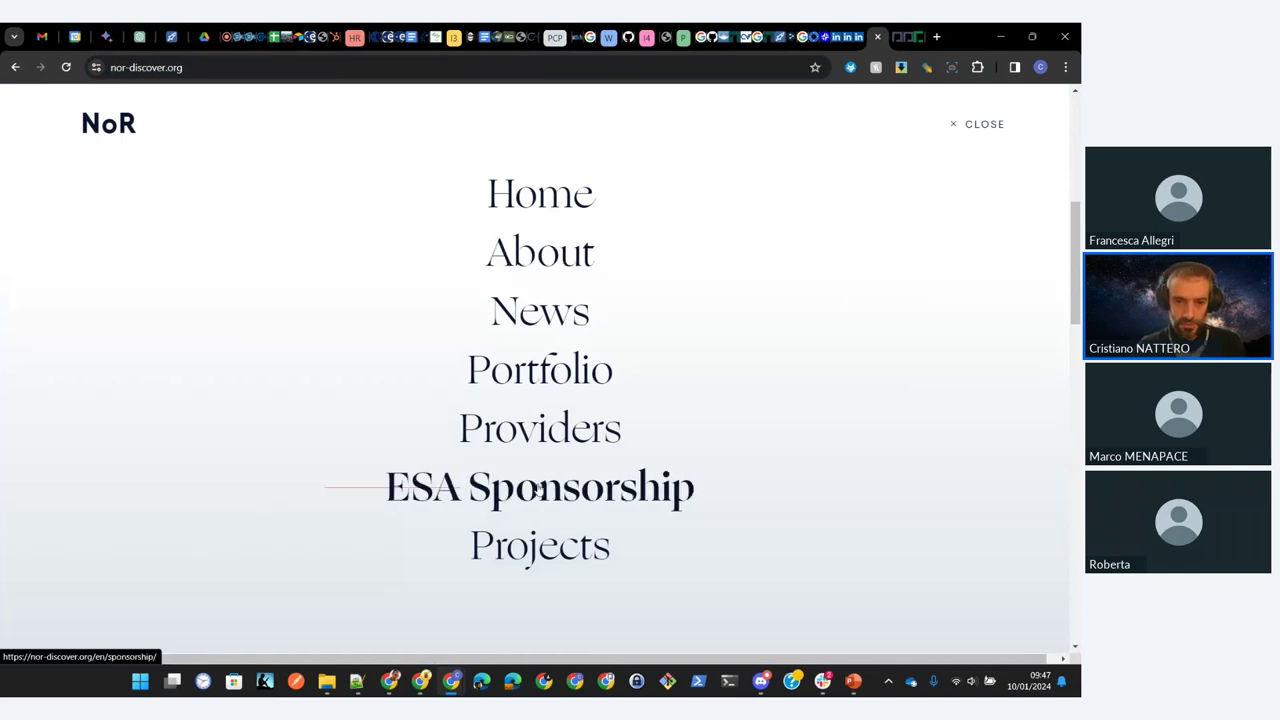
click(537, 490)
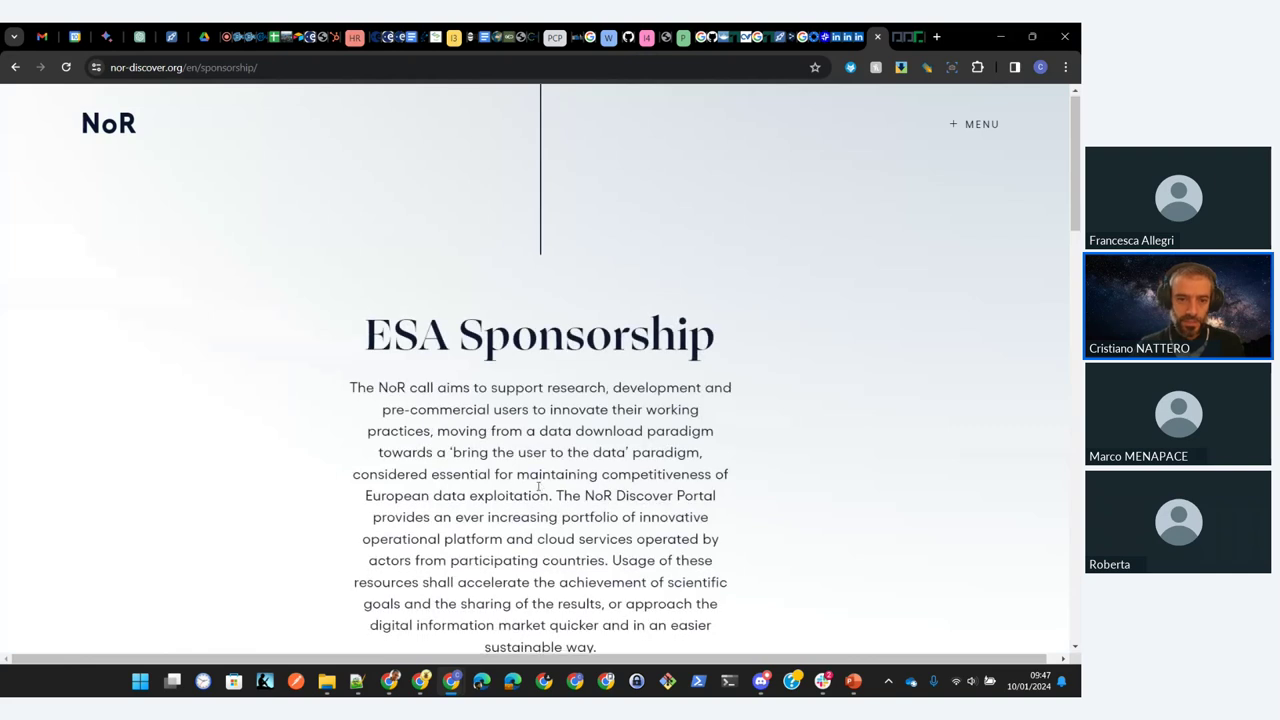
scroll(537, 490, down, 10)
scroll(537, 490, down, 8)
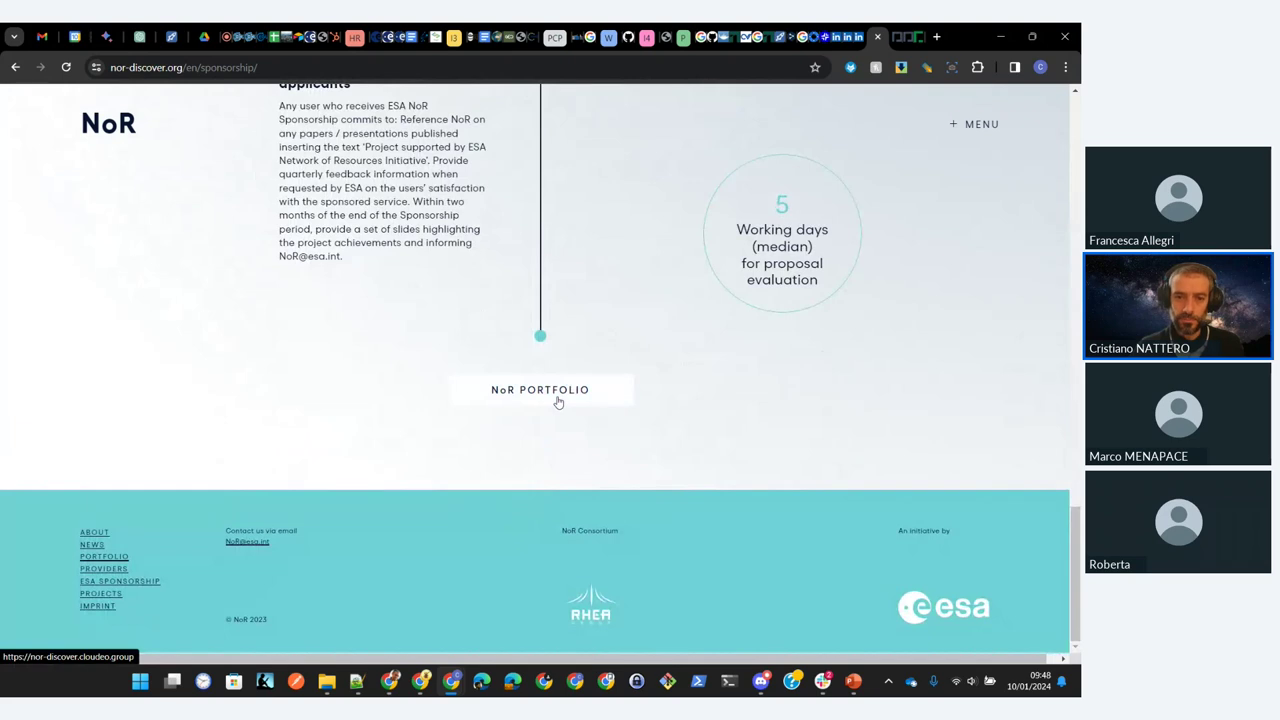
Step: Open the NoR Portfolio and search its services for "wasdi"
click(558, 398)
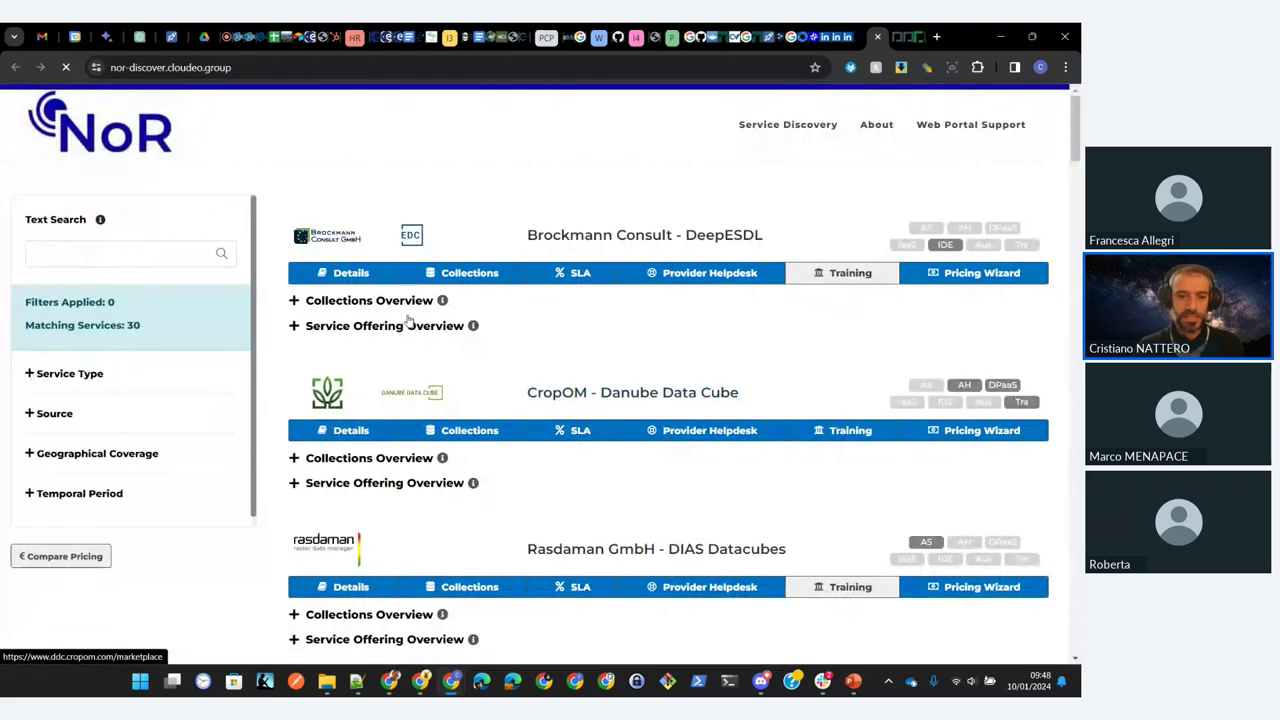
click(119, 255)
text(w)
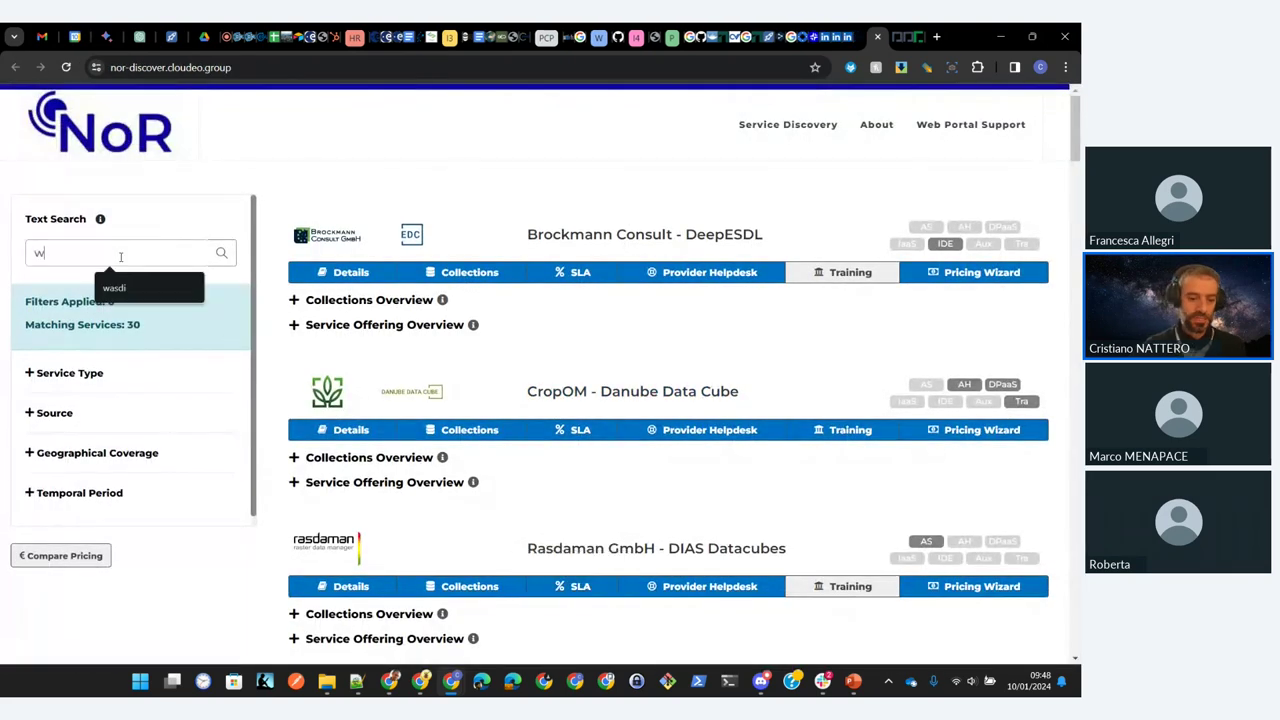
text(asdi)
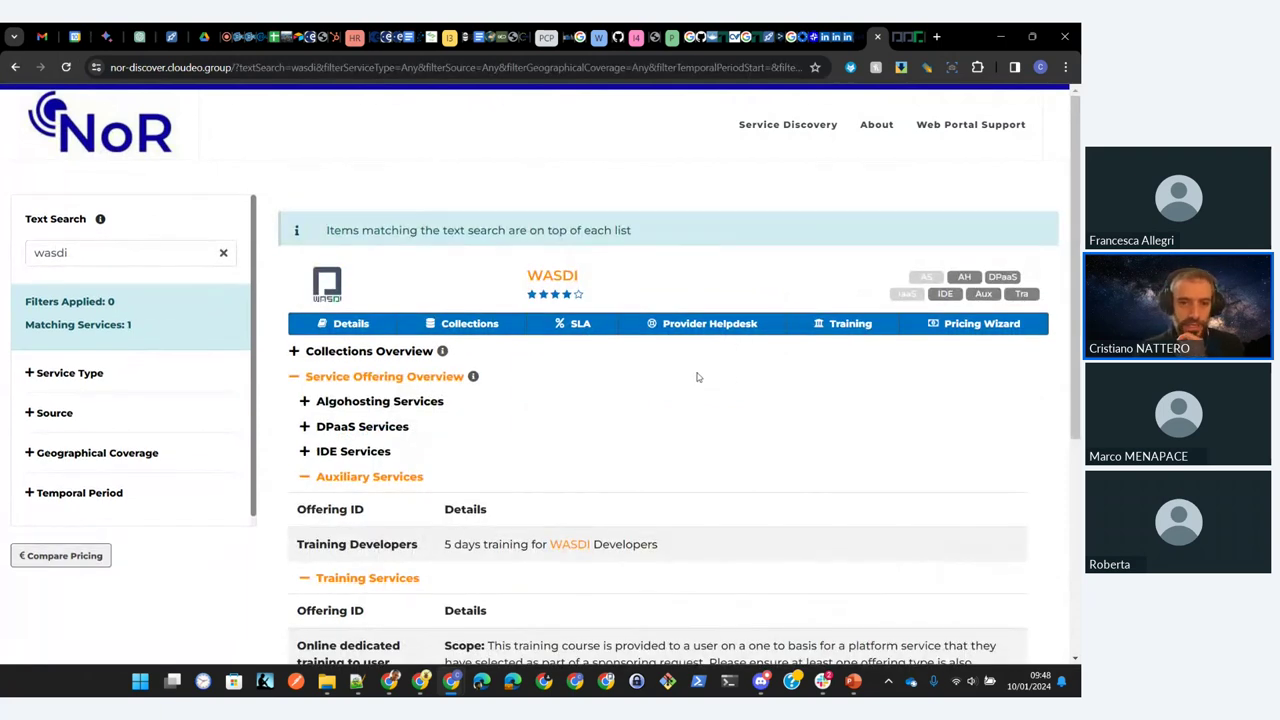
Step: Examine the WASDI entry's training offers, collections overview, Algohosting Services and DPaaS Services
scroll(698, 377, down, 4)
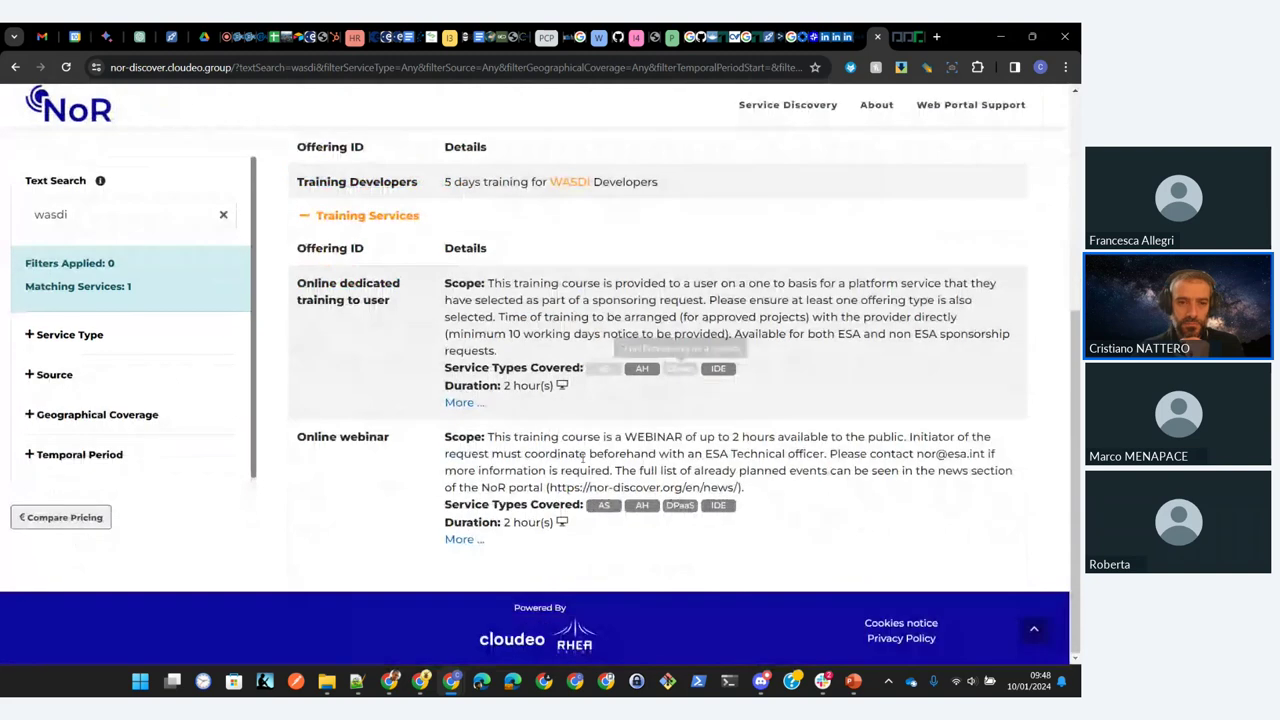
scroll(583, 456, up, 3)
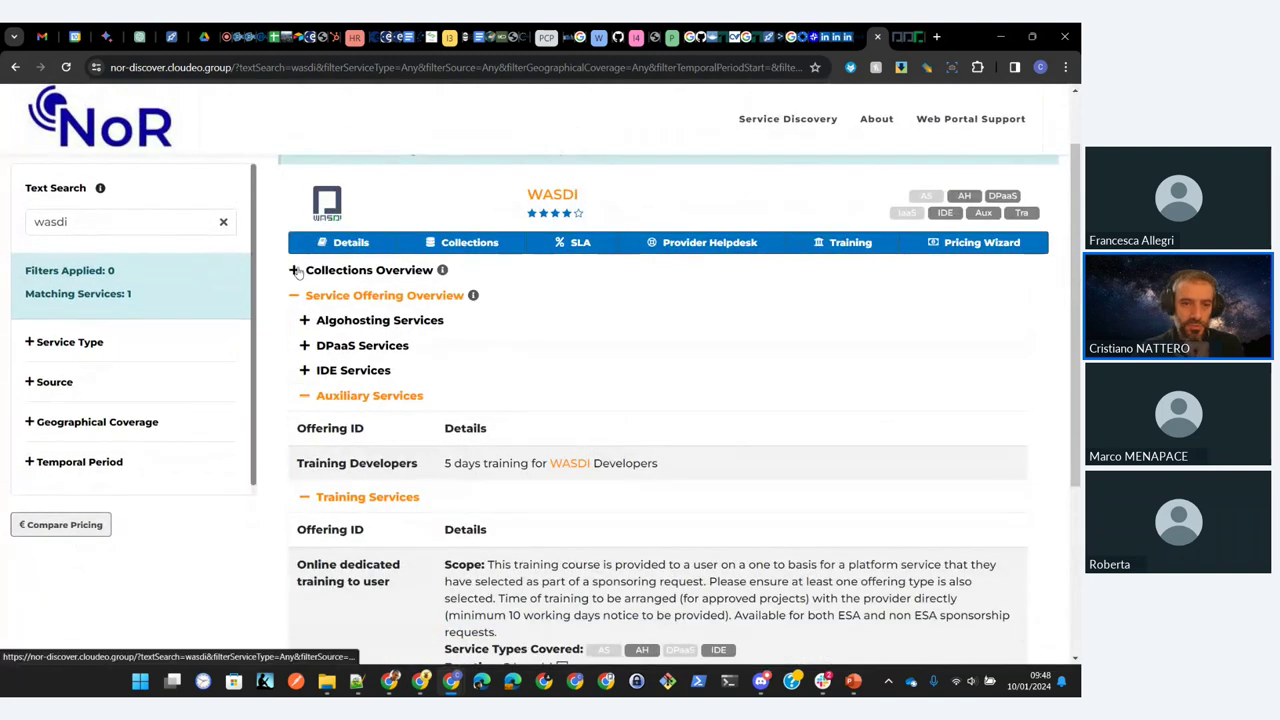
click(295, 271)
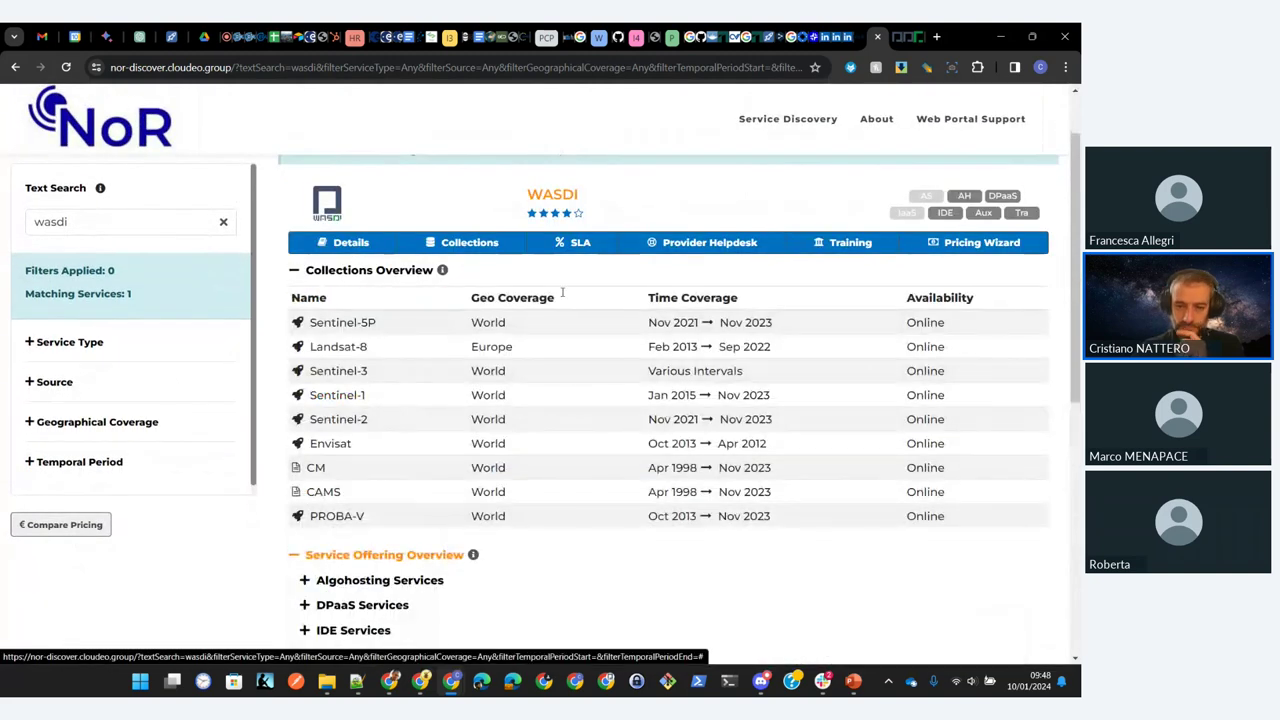
click(294, 273)
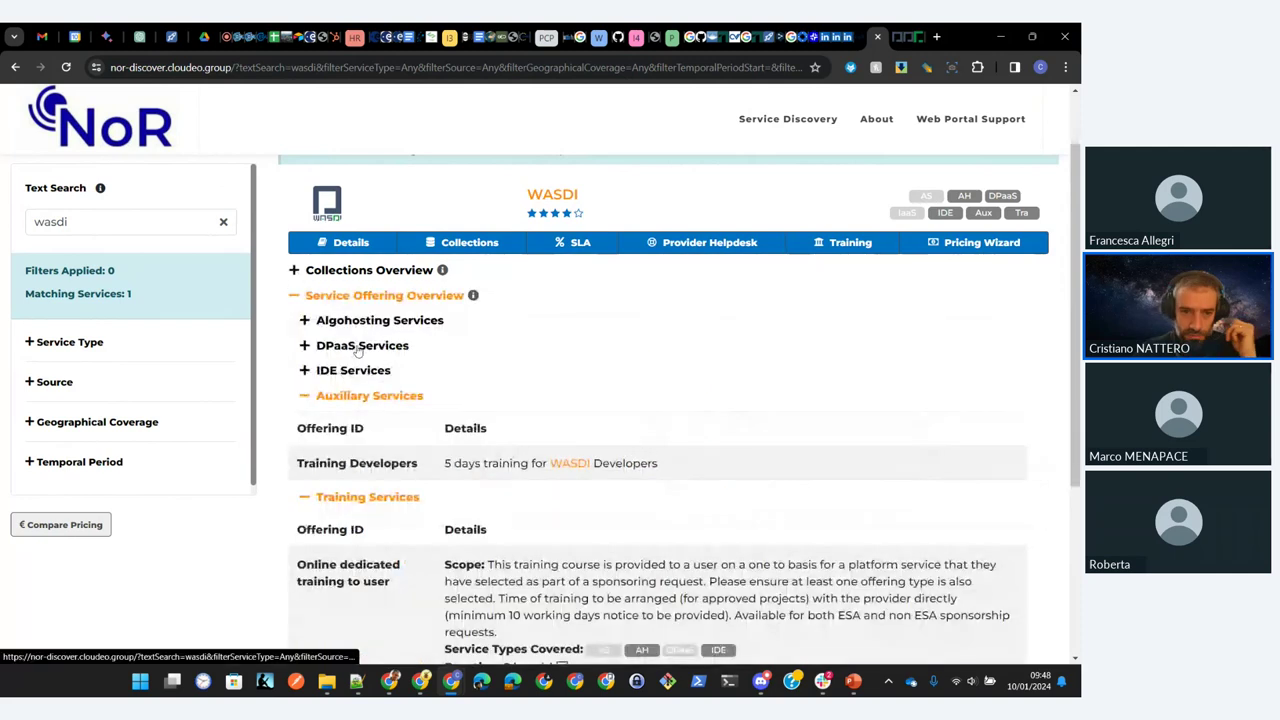
click(305, 324)
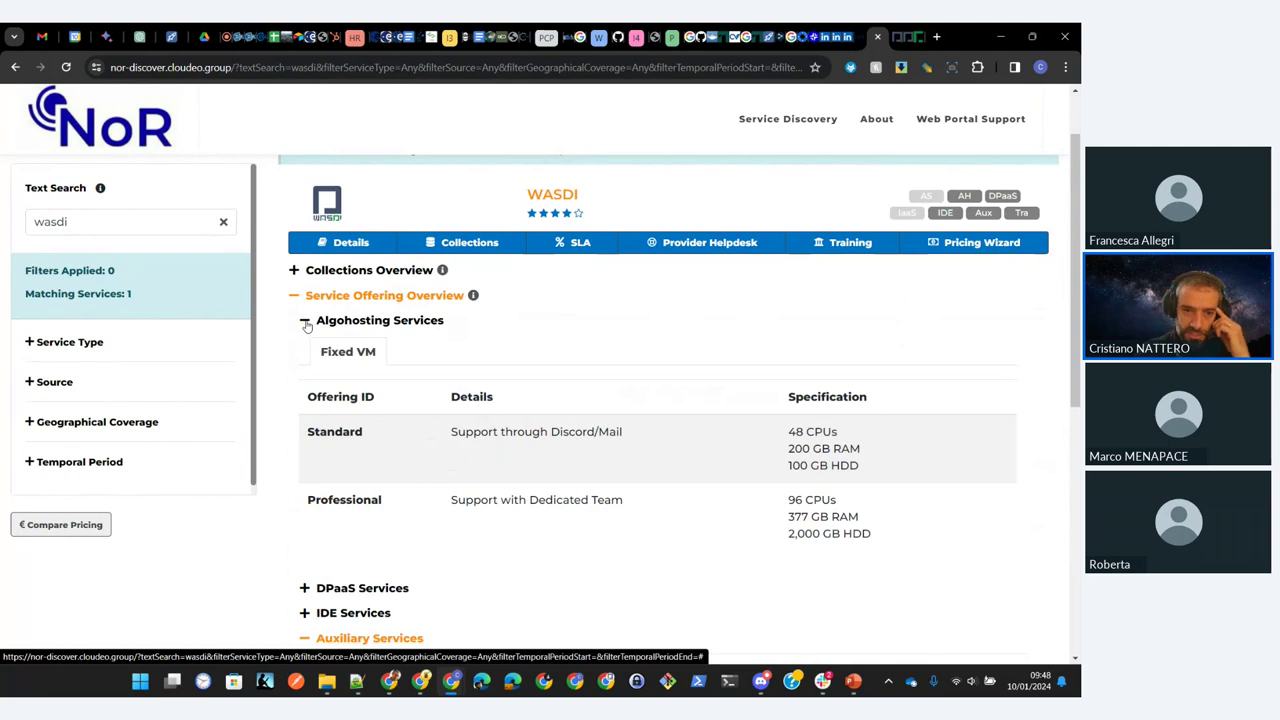
click(305, 322)
click(304, 345)
click(304, 345)
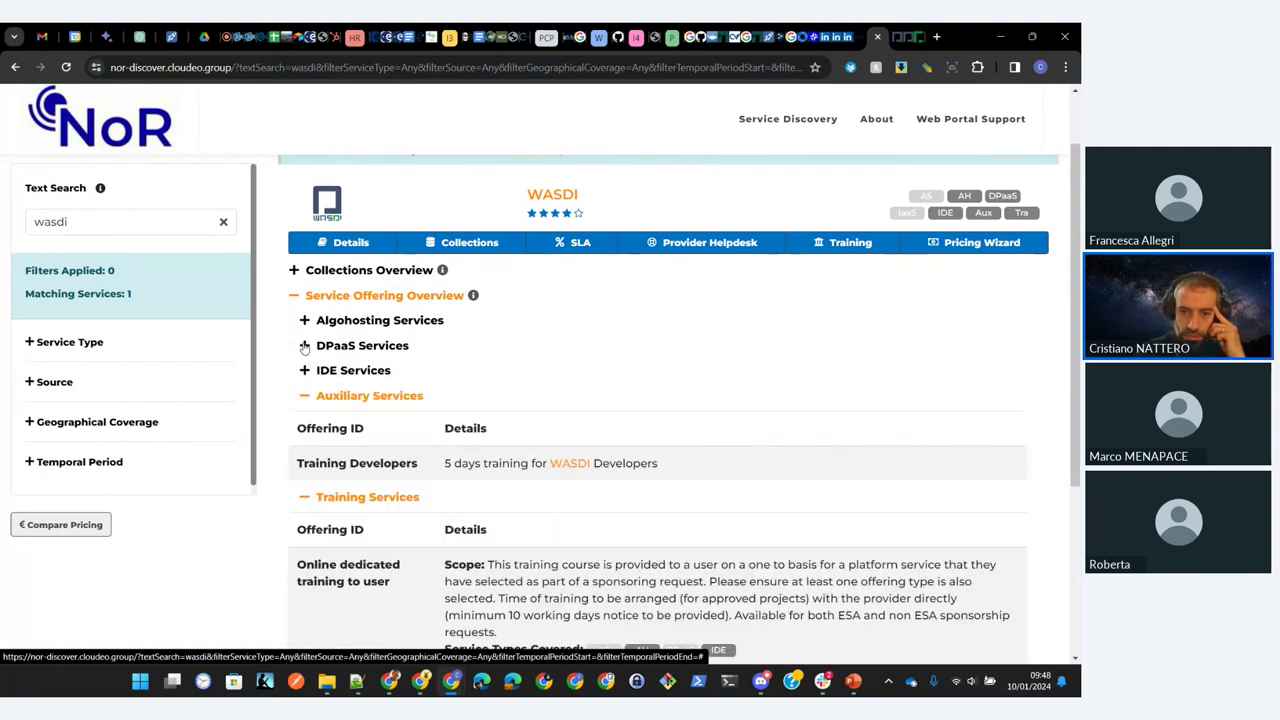
Step: Open the Pricing Wizard for the WASDI service
scroll(600, 400, down, 3)
scroll(980, 289, up, 3)
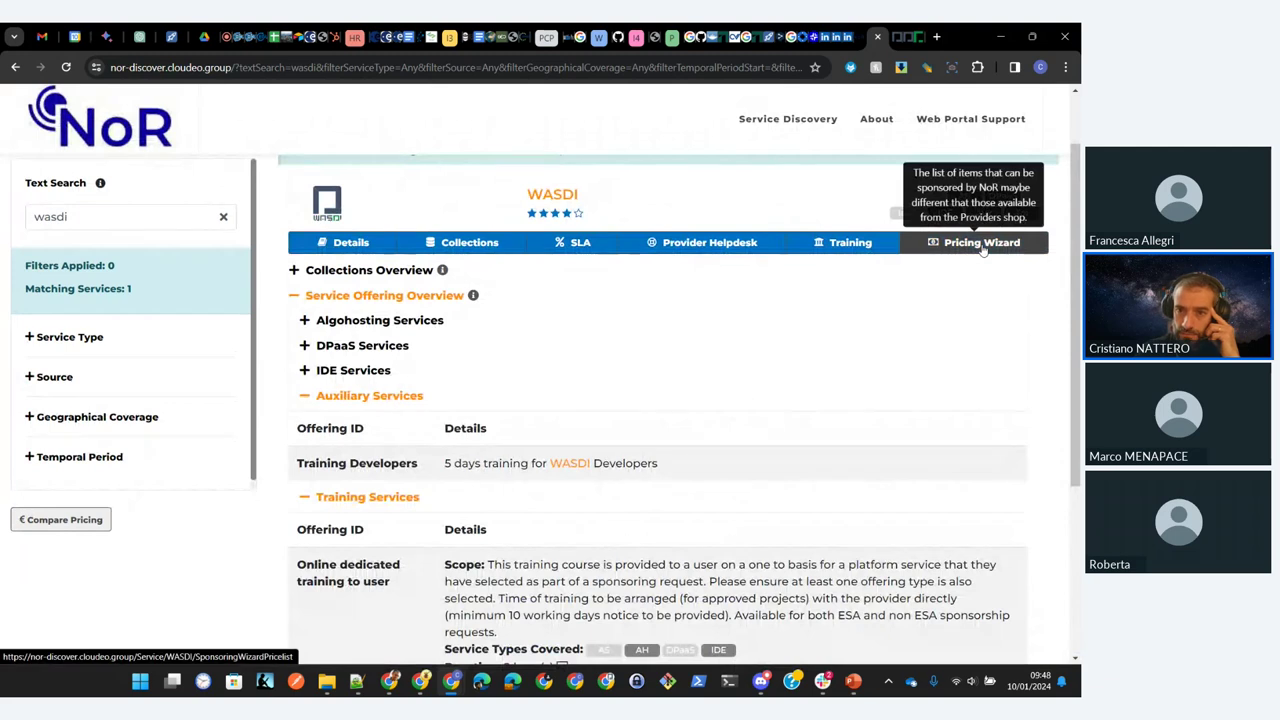
click(983, 245)
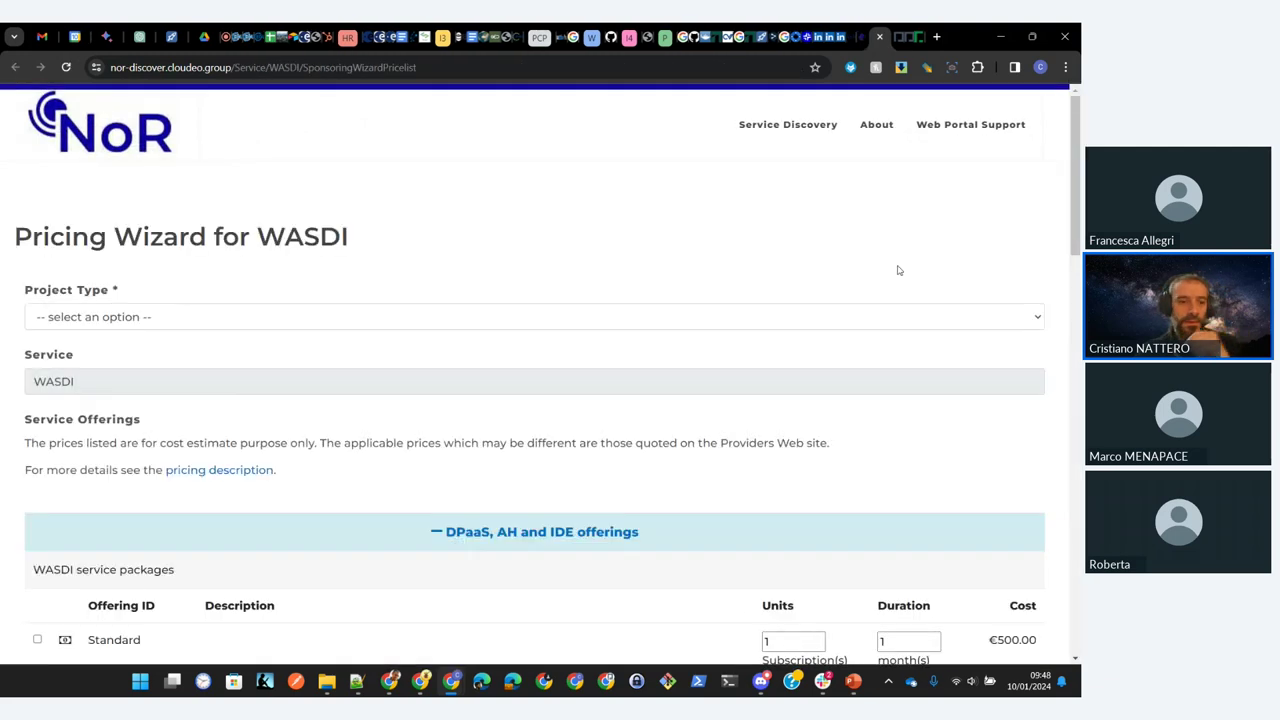
Step: Set the project type to Pre-commercial development & demonstration in the WASDI Pricing Wizard
click(857, 318)
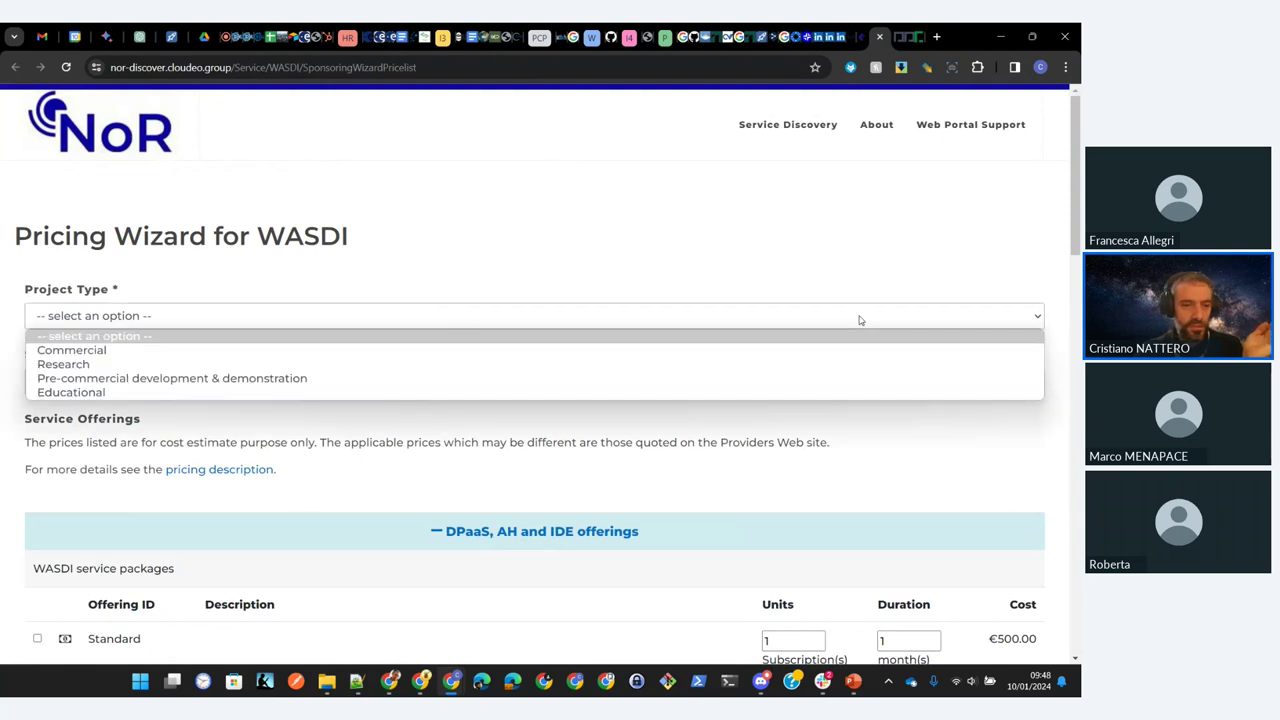
click(867, 378)
scroll(510, 390, down, 2)
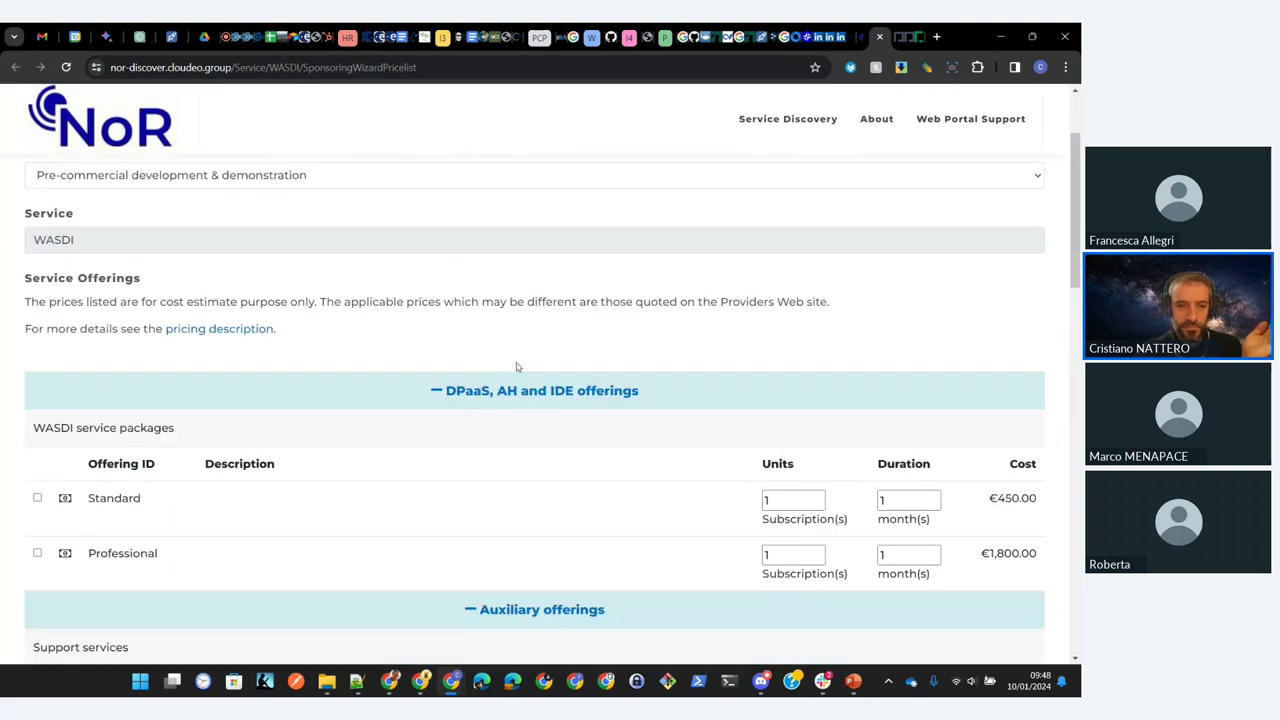
Step: Select the Professional service package and set its duration to 12 months
scroll(517, 367, down, 2)
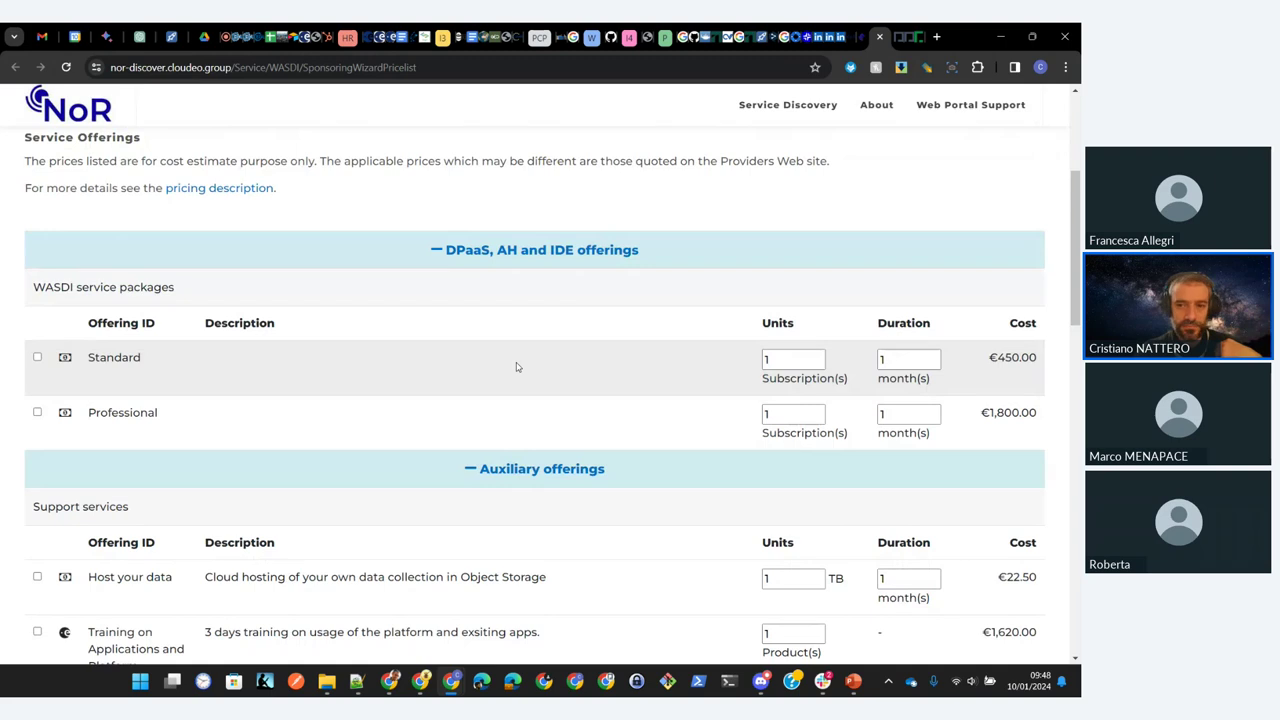
scroll(520, 431, down, 4)
scroll(433, 478, up, 3)
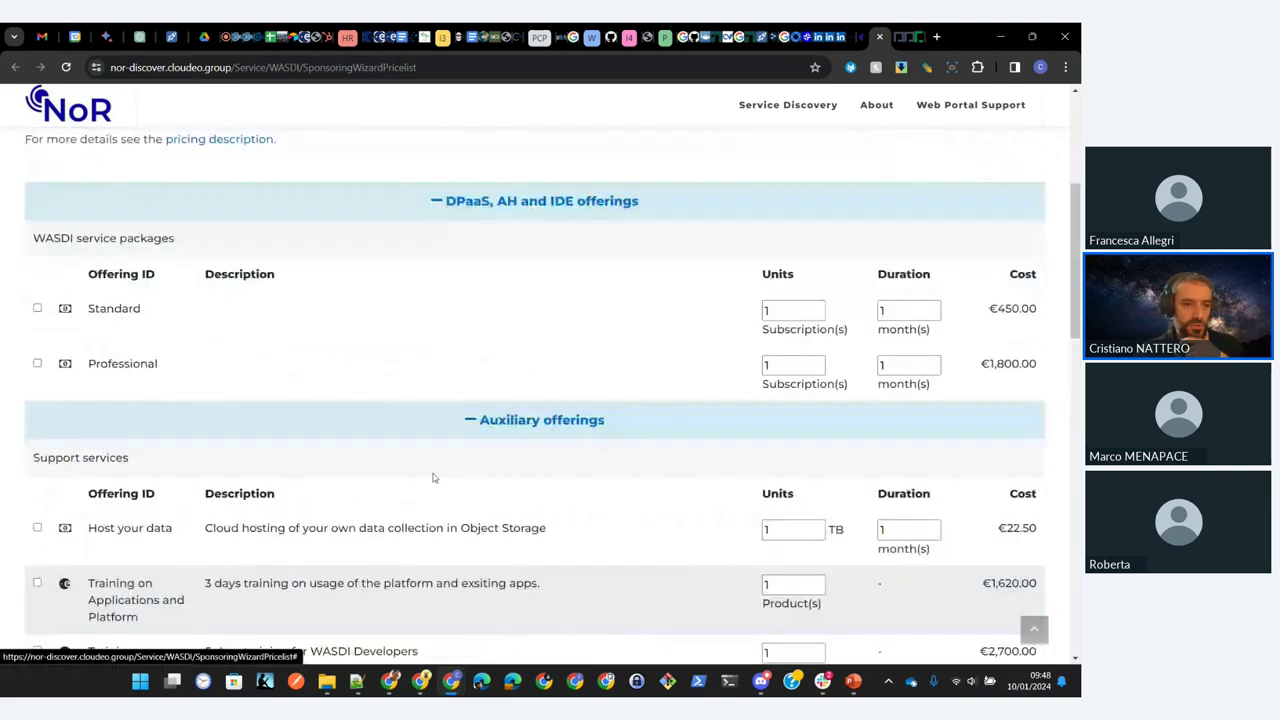
scroll(433, 478, up, 1)
click(37, 412)
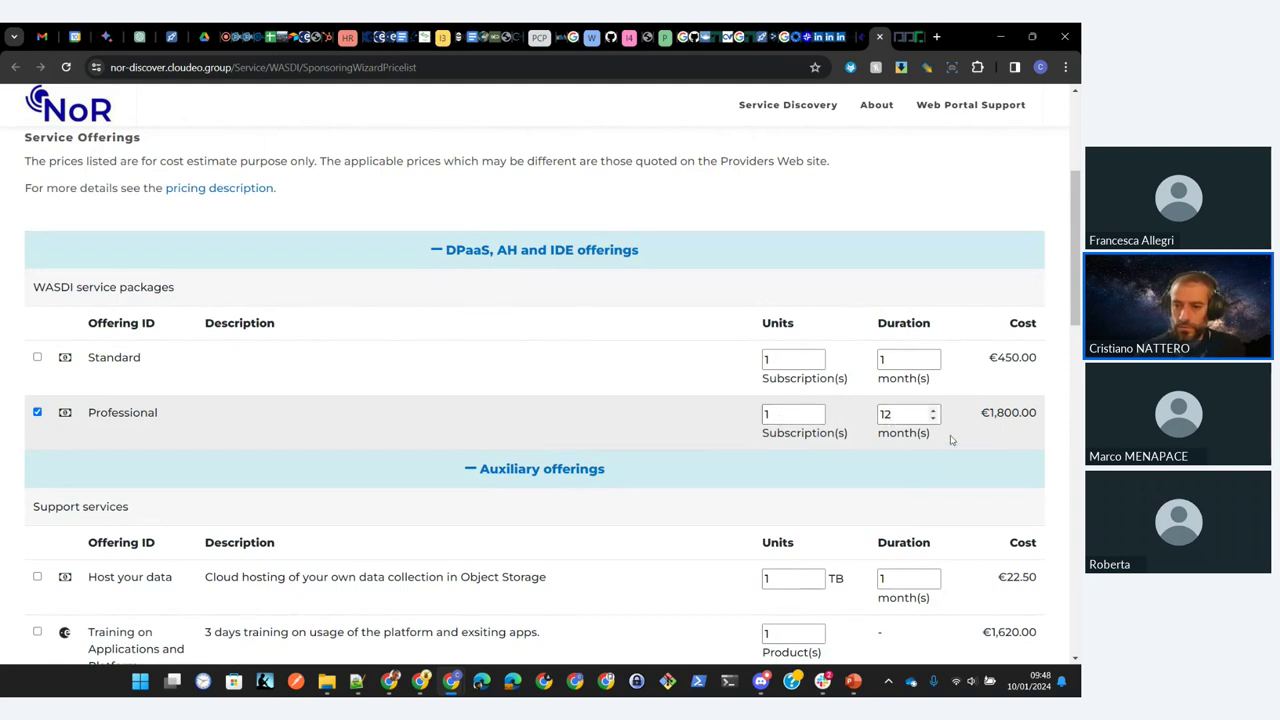
click(905, 365)
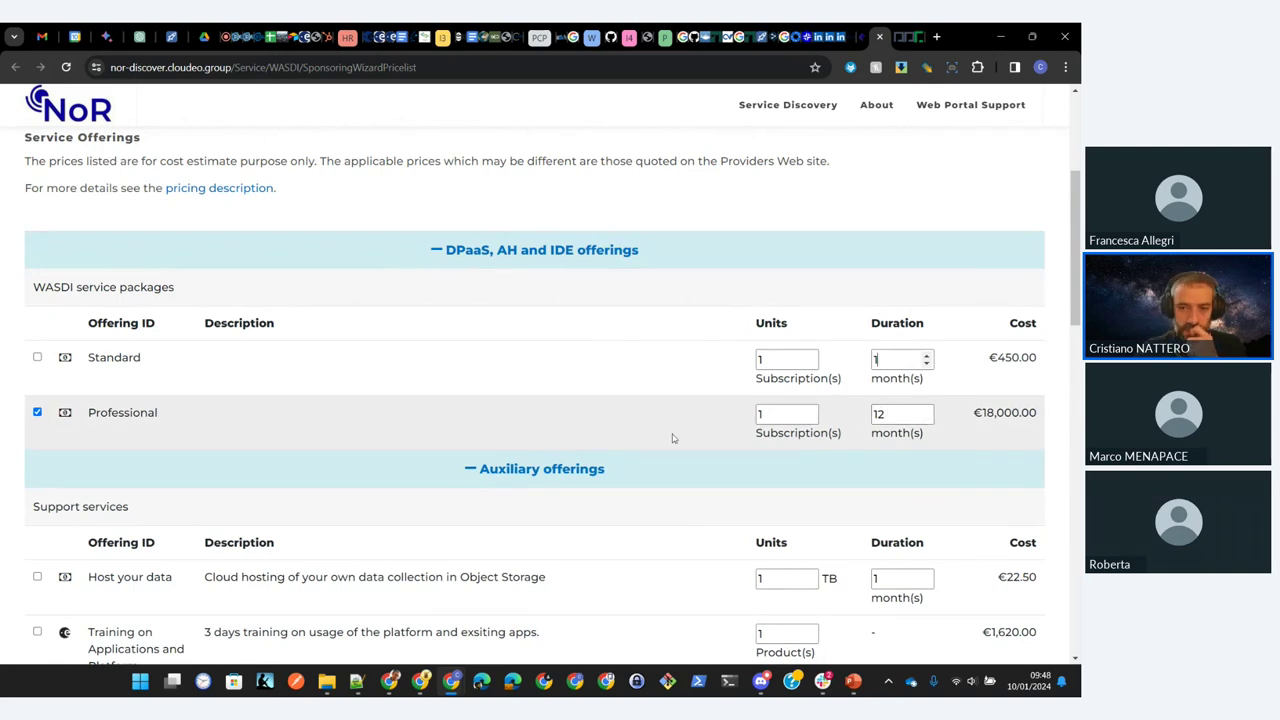
Step: Add the Training on Applications and Platform and the Online webinar to the selected offerings
scroll(630, 450, down, 3)
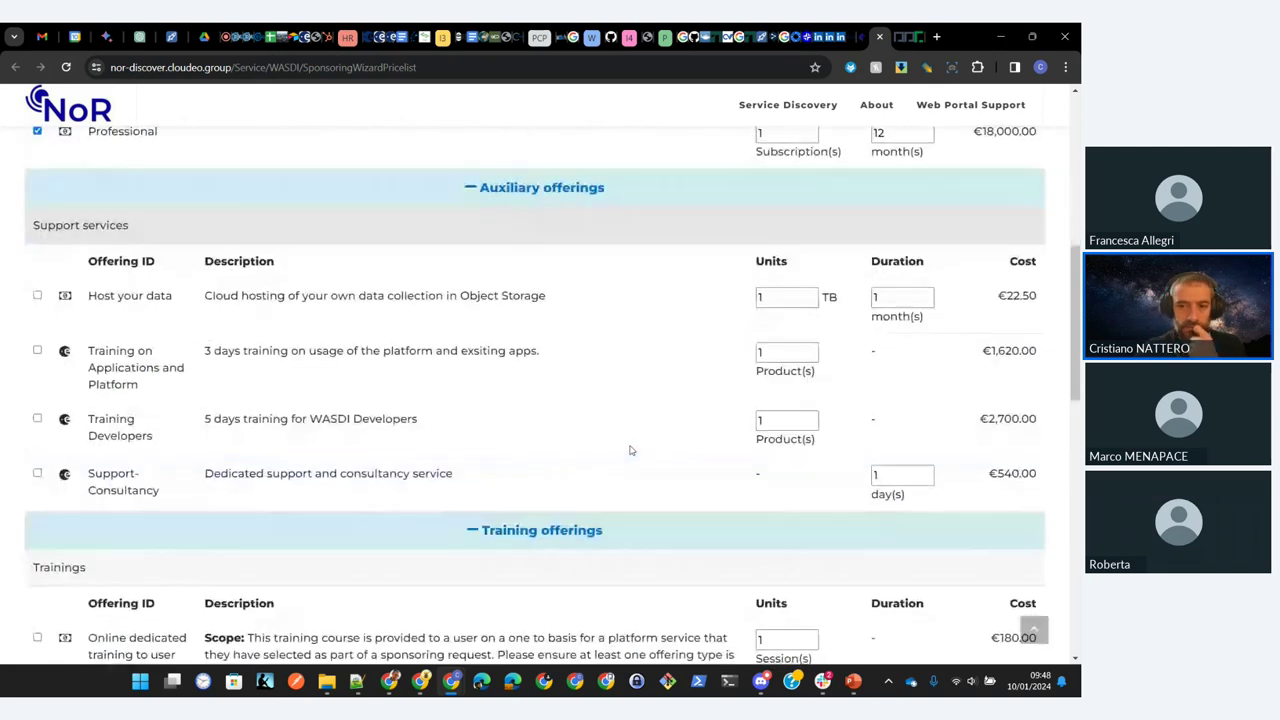
scroll(630, 450, down, 10)
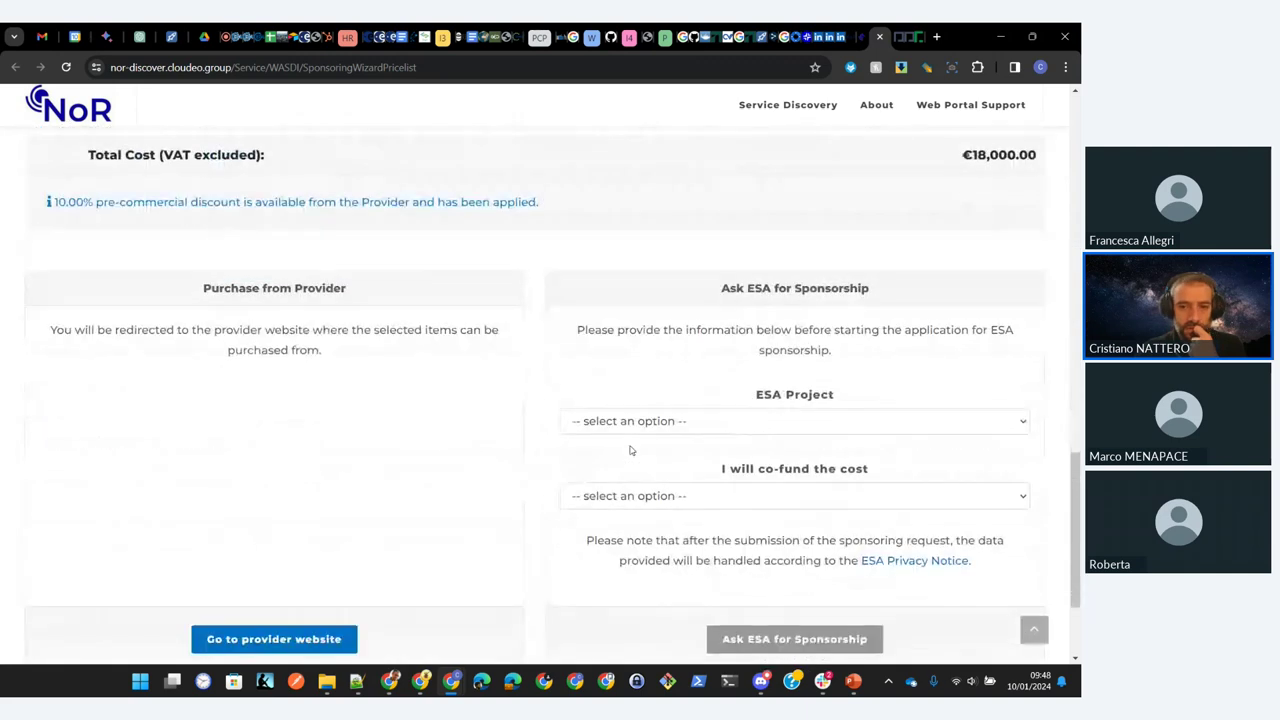
scroll(630, 450, up, 12)
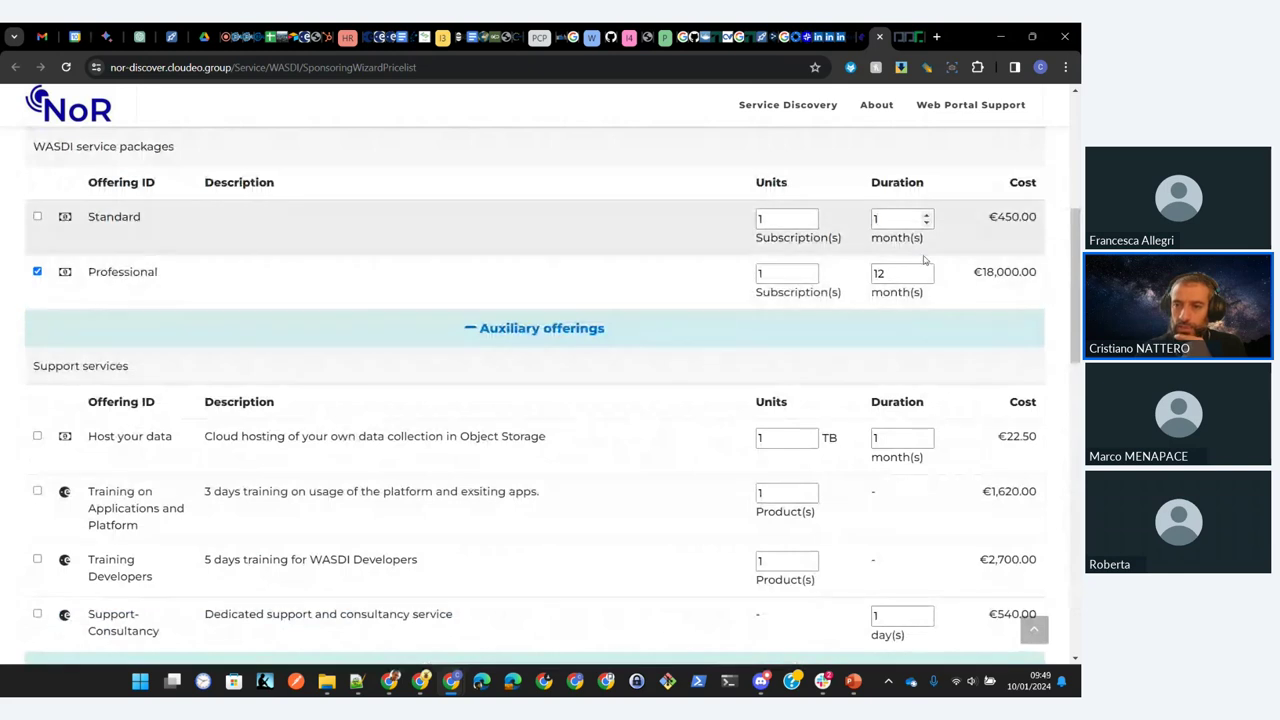
scroll(638, 358, down, 2)
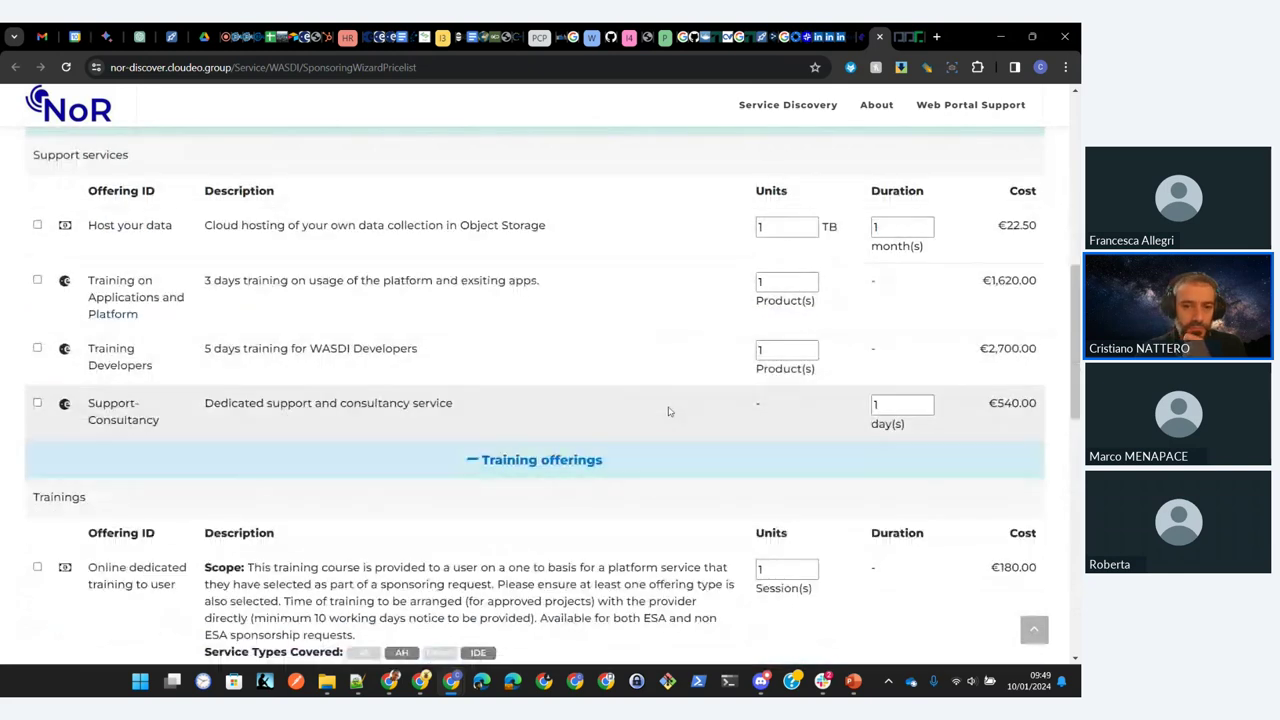
scroll(669, 411, up, 5)
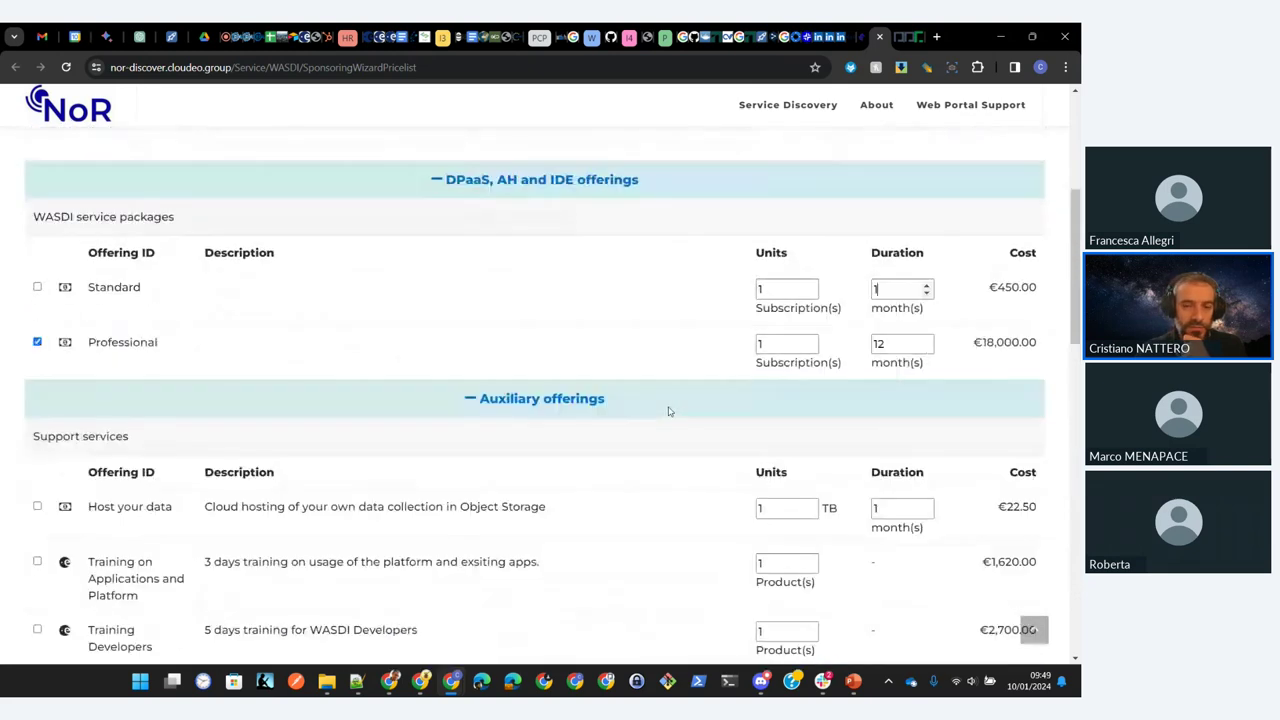
scroll(669, 411, down, 1)
scroll(669, 411, down, 3)
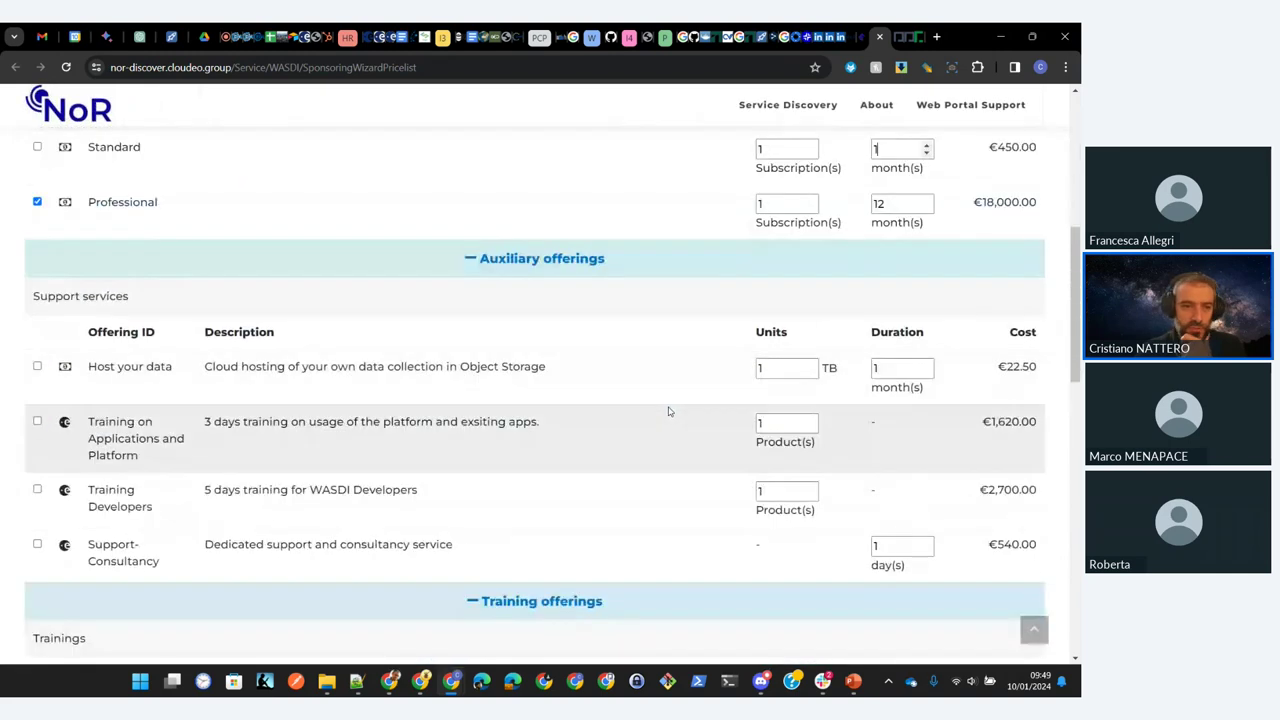
scroll(370, 327, down, 1)
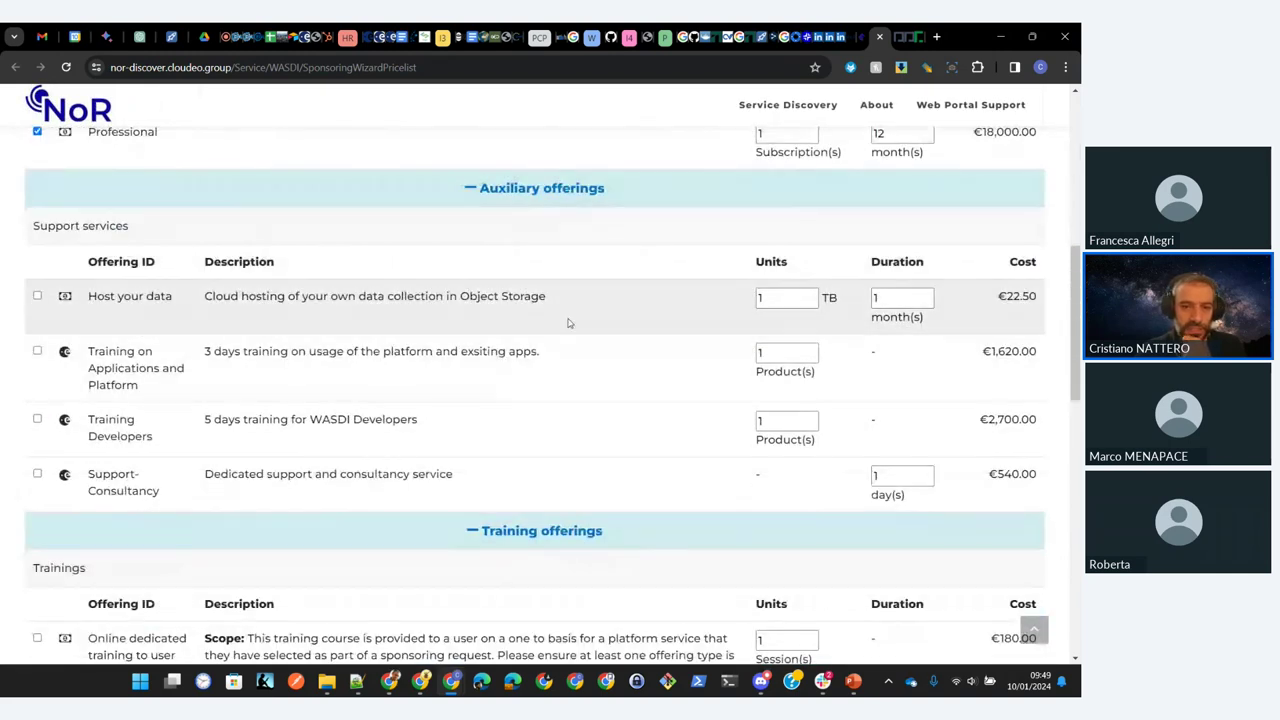
click(37, 351)
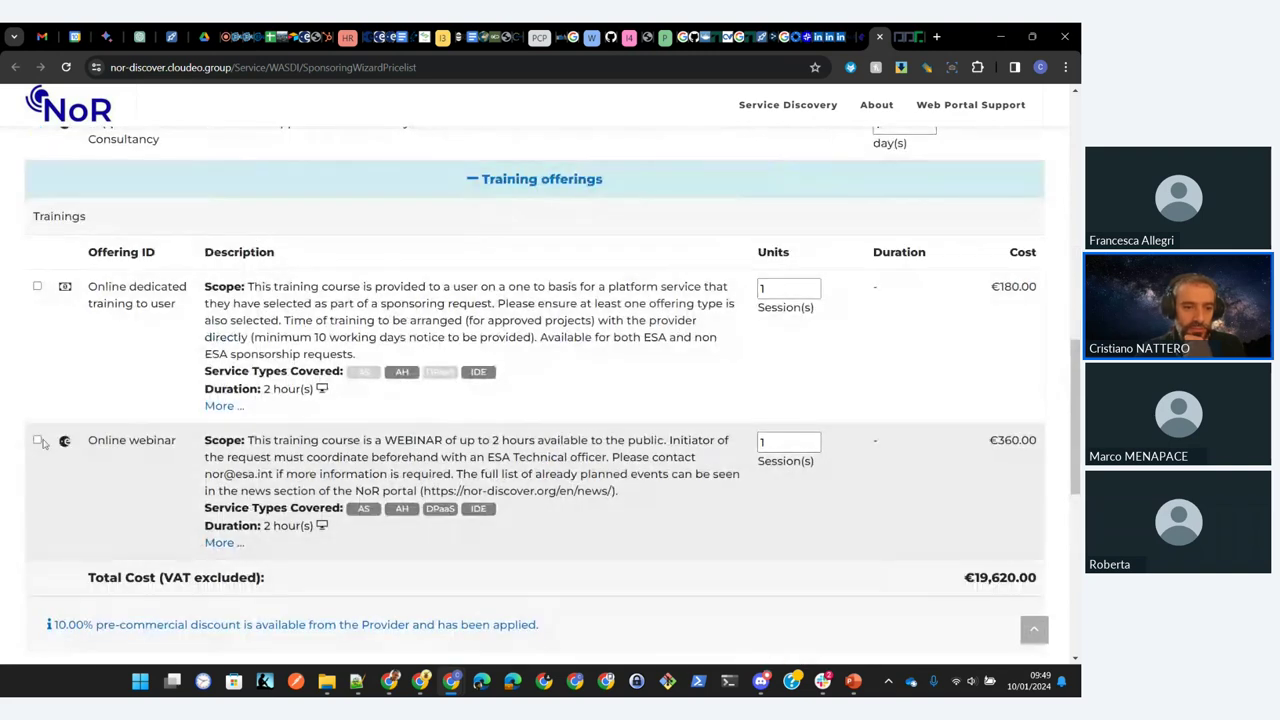
click(37, 440)
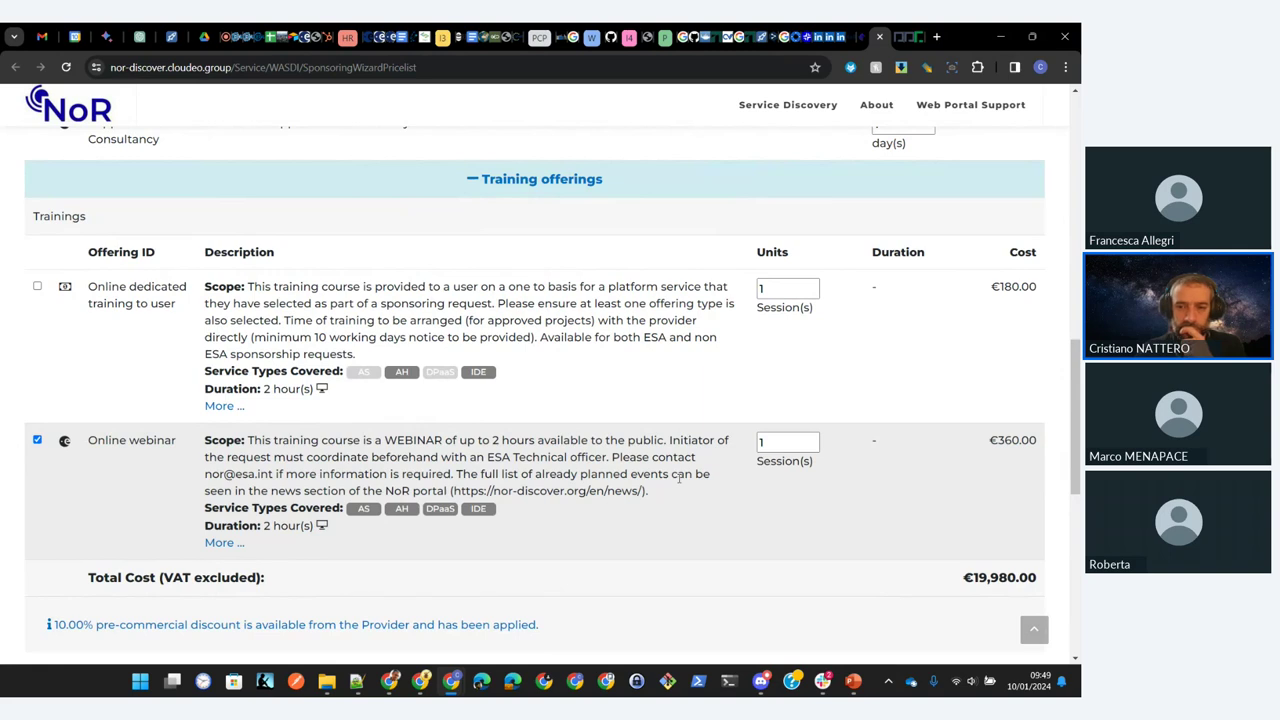
Step: In the ESA sponsorship section, set ESA Project to YES and co-funding of the cost to NO
scroll(675, 481, down, 3)
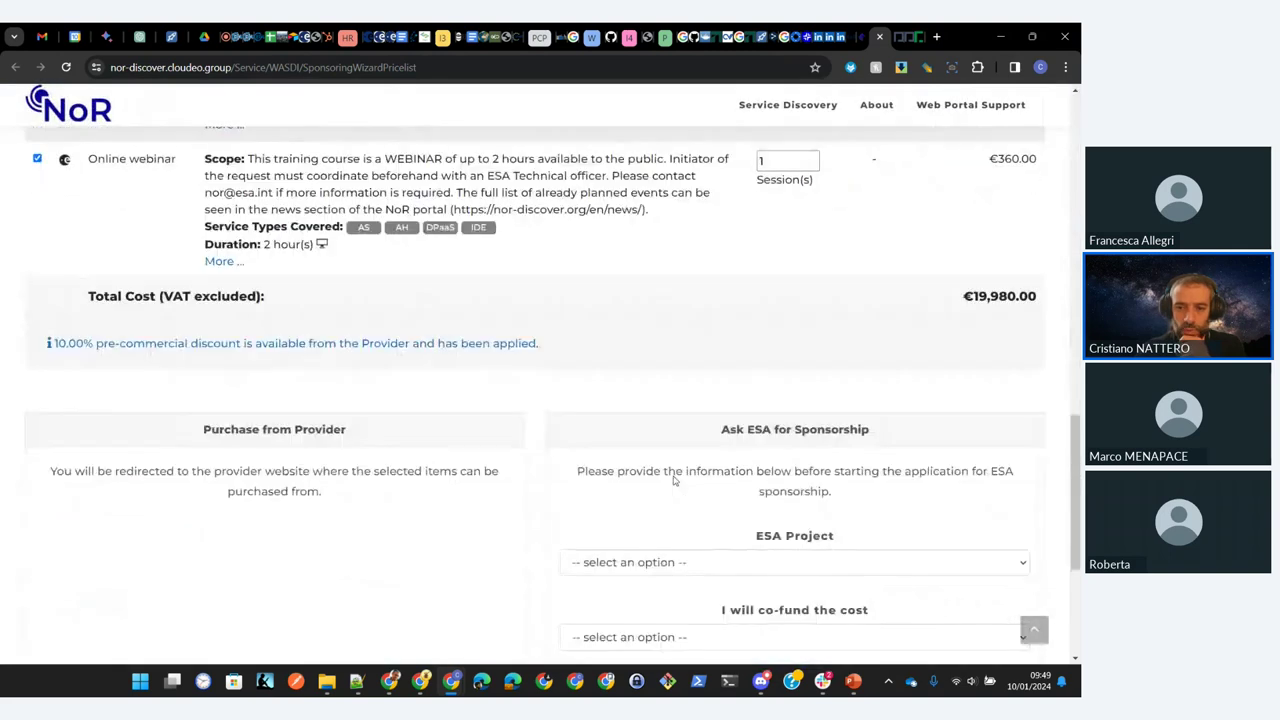
scroll(675, 481, down, 2)
click(941, 392)
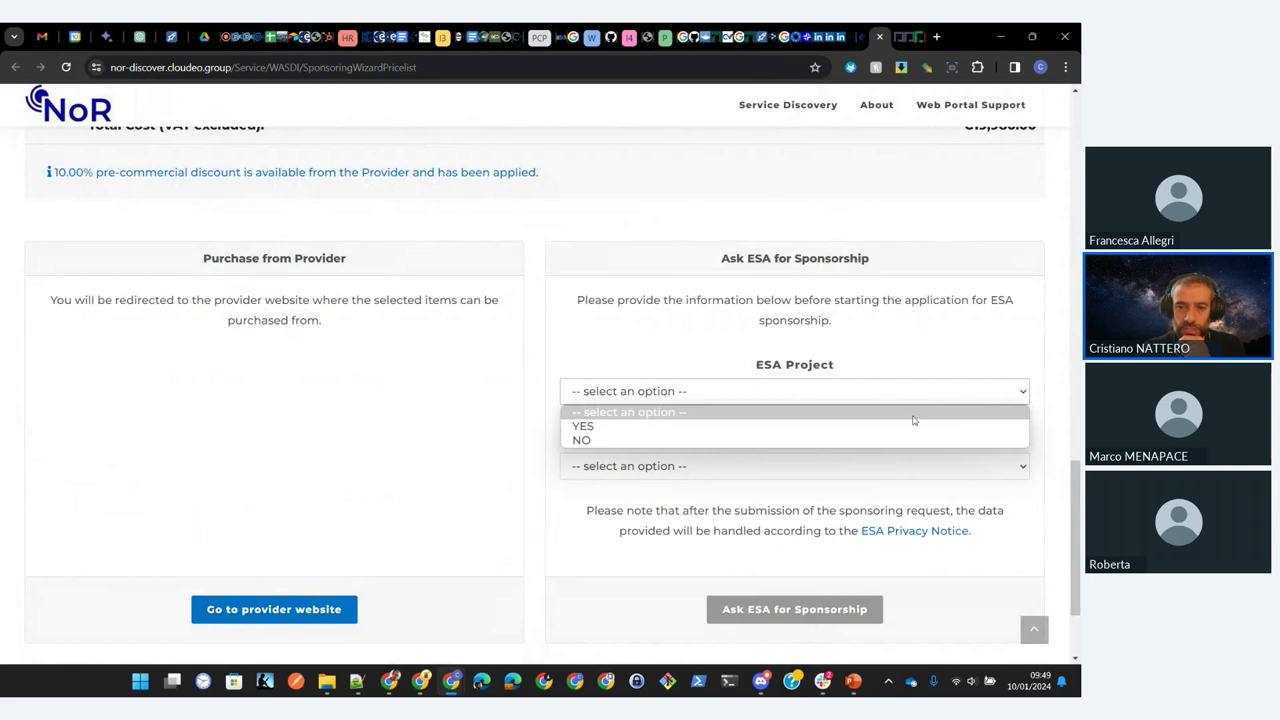
click(915, 427)
scroll(880, 490, down, 2)
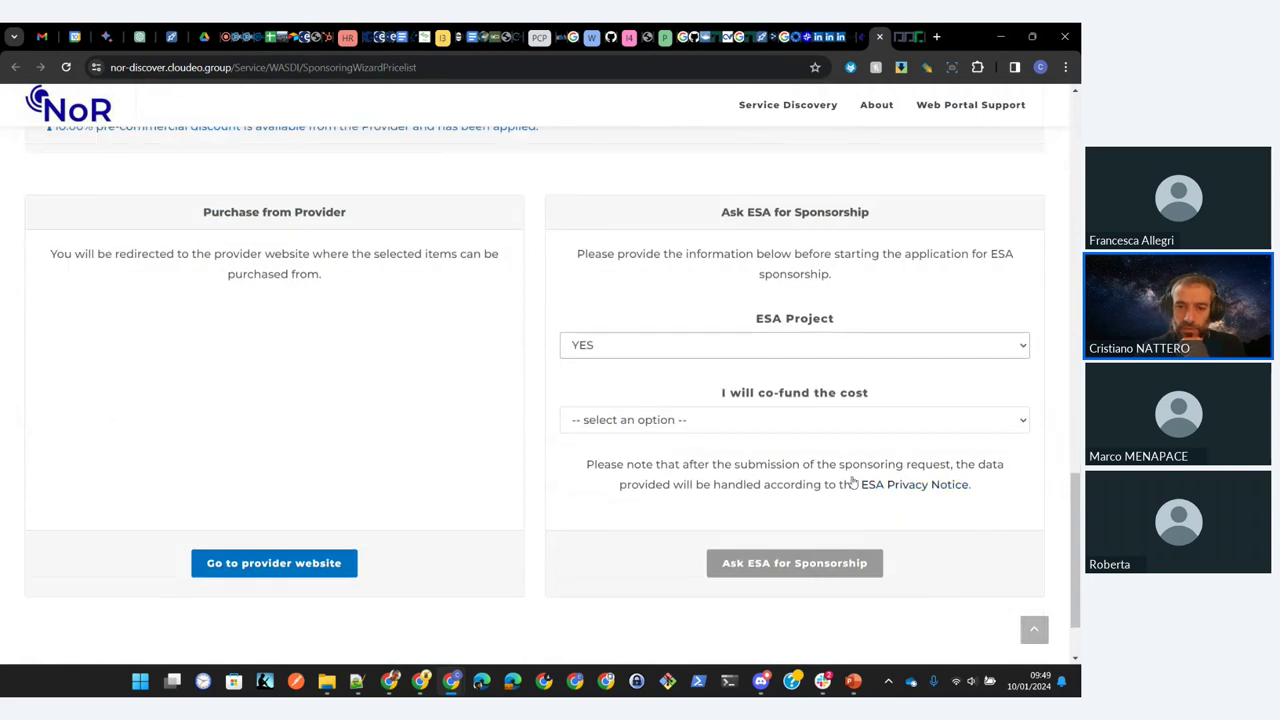
click(761, 328)
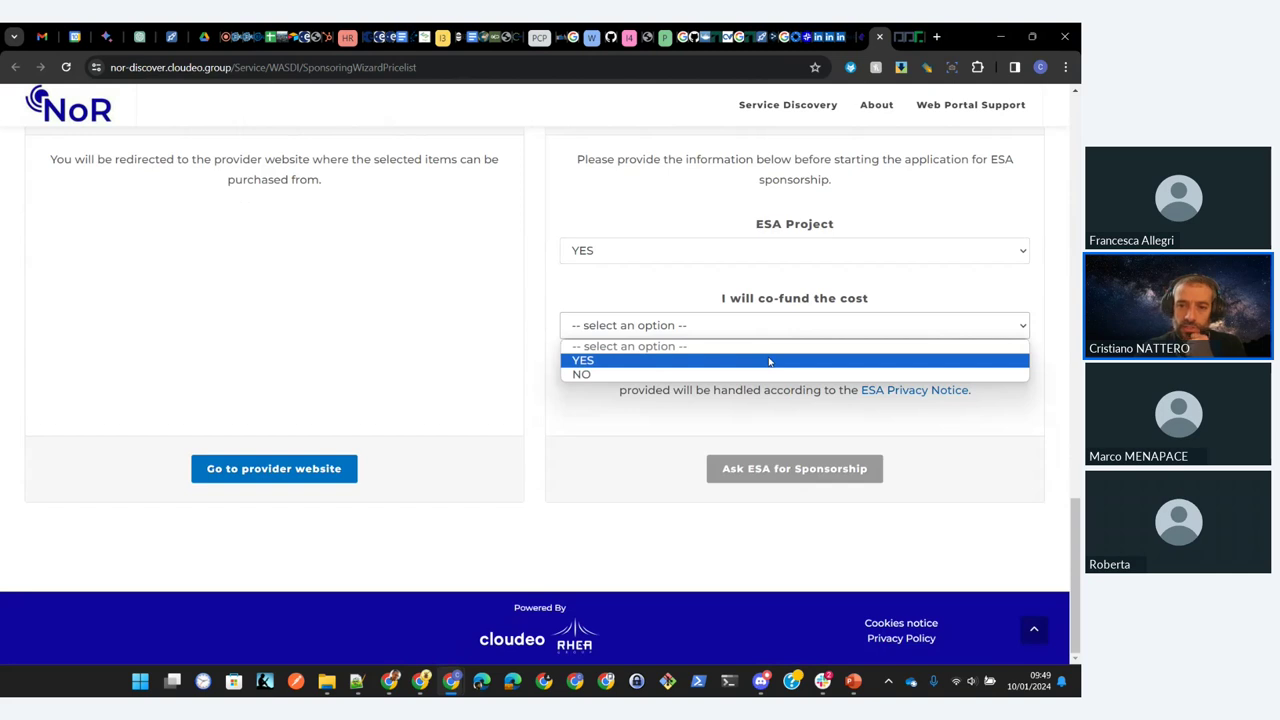
click(767, 374)
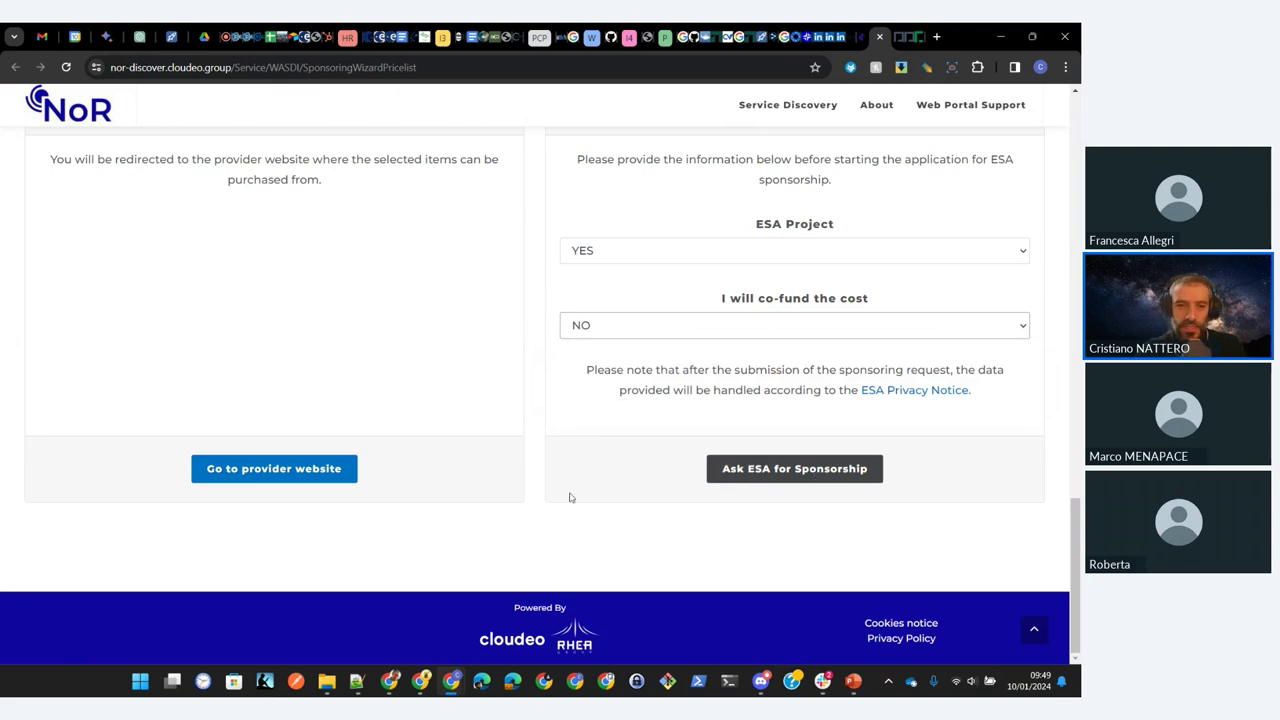
Step: Review the completed wizard, from the project type and selected offerings to the total cost, discount and ESA sponsorship request options
scroll(557, 500, up, 2)
scroll(557, 500, down, 2)
scroll(556, 500, up, 5)
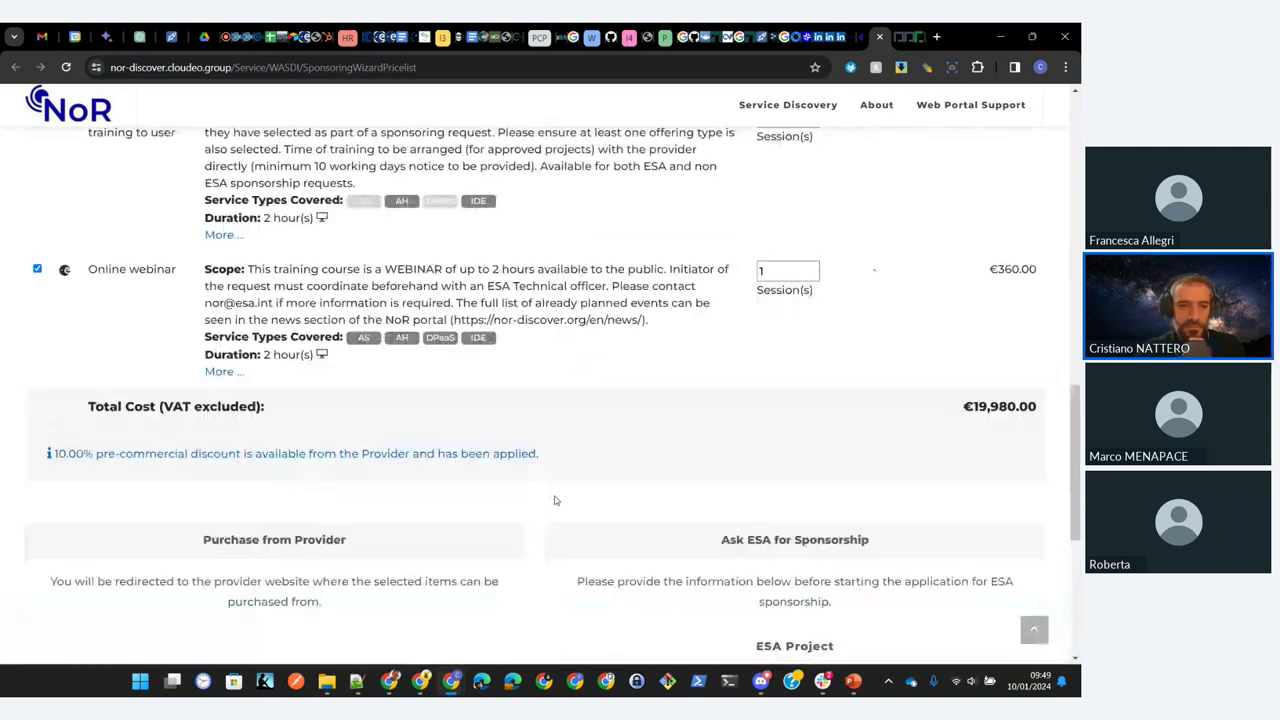
scroll(556, 500, down, 4)
scroll(556, 500, down, 1)
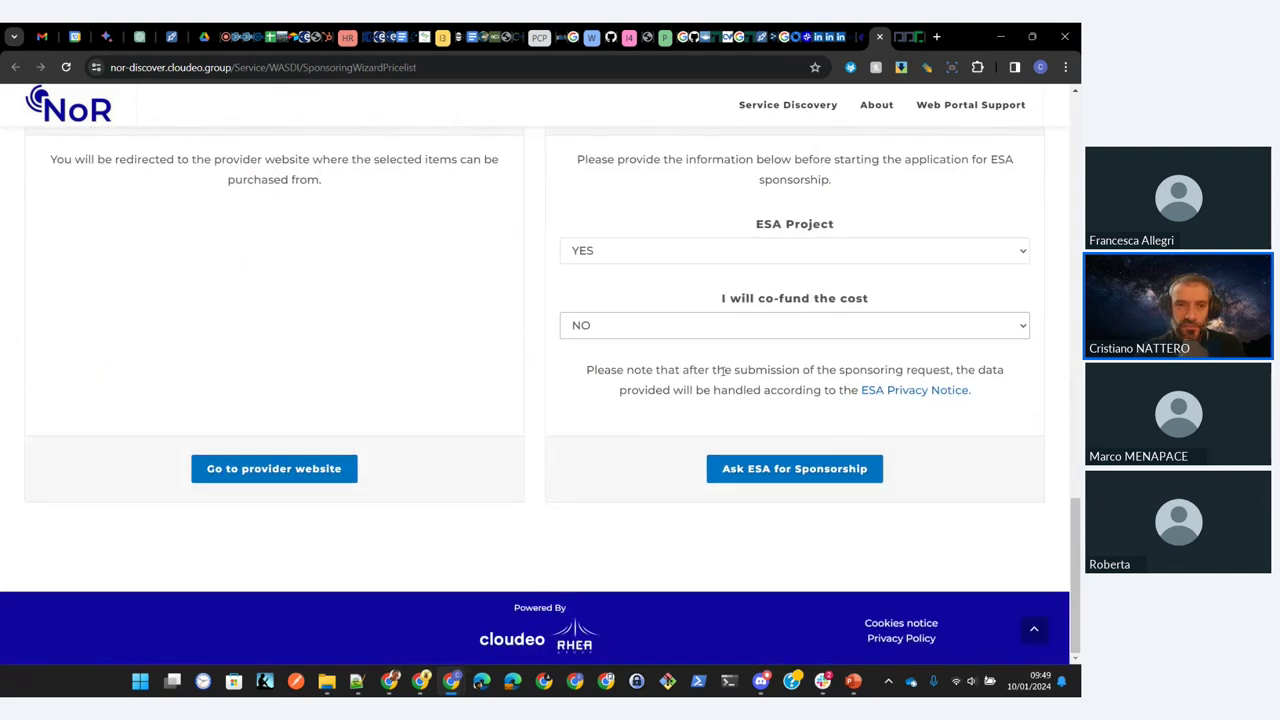
scroll(721, 372, up, 10)
scroll(721, 372, up, 4)
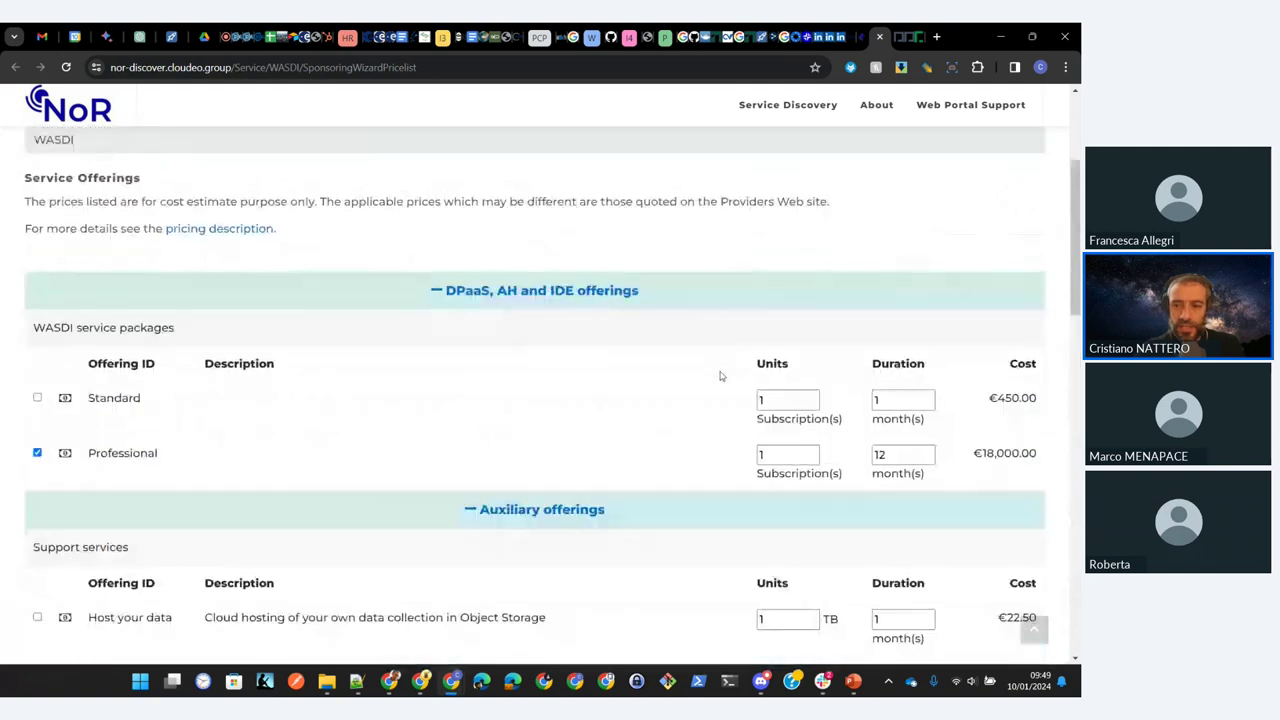
scroll(719, 375, up, 3)
scroll(720, 372, down, 17)
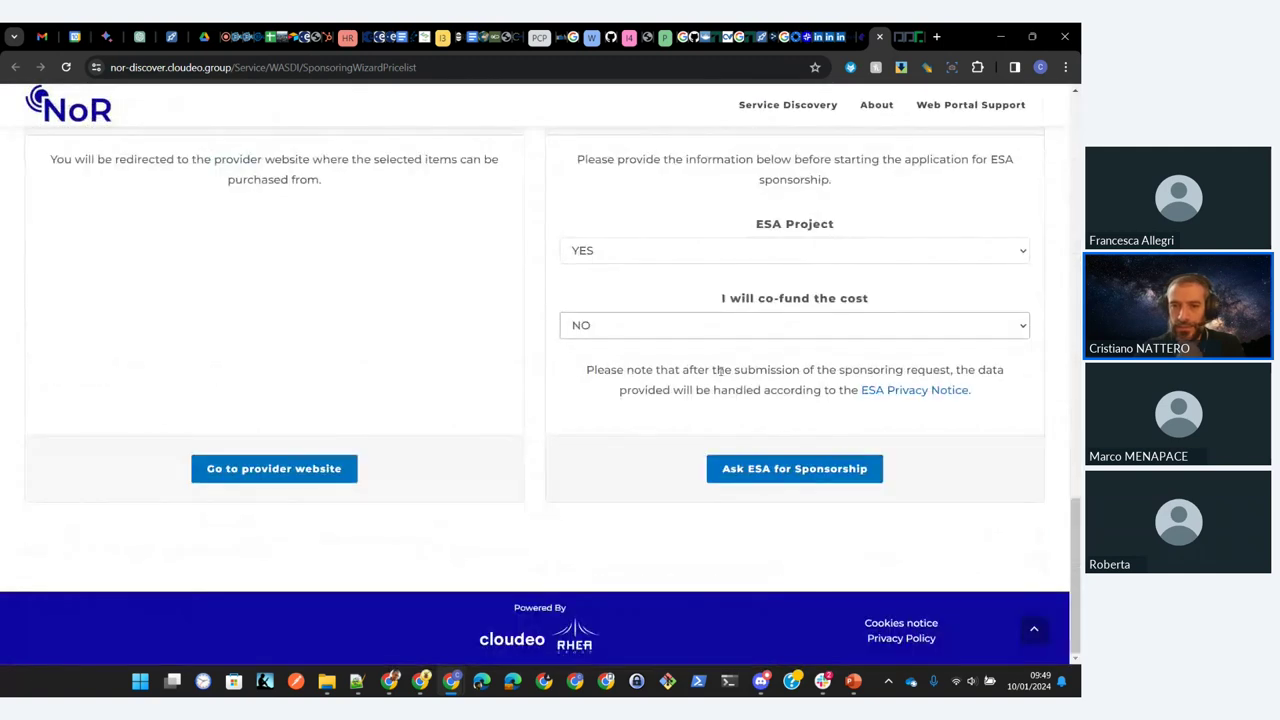
scroll(720, 370, up, 2)
scroll(643, 447, up, 1)
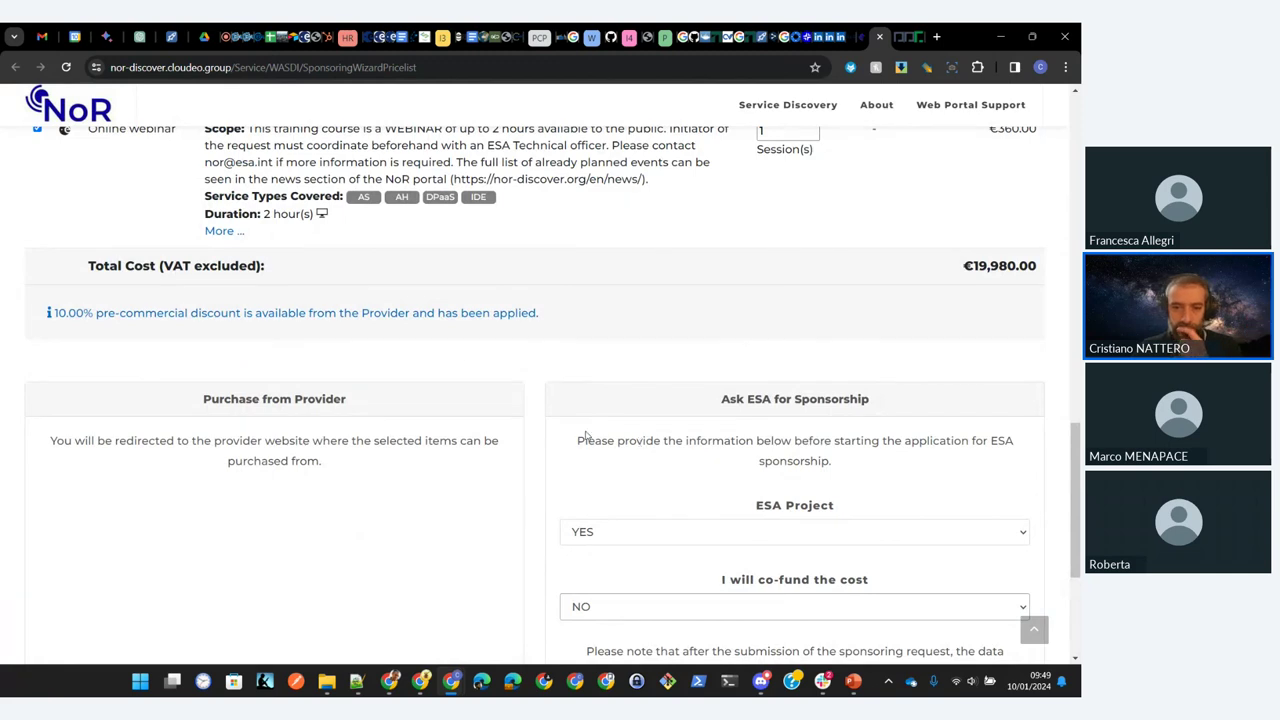
scroll(700, 480, down, 2)
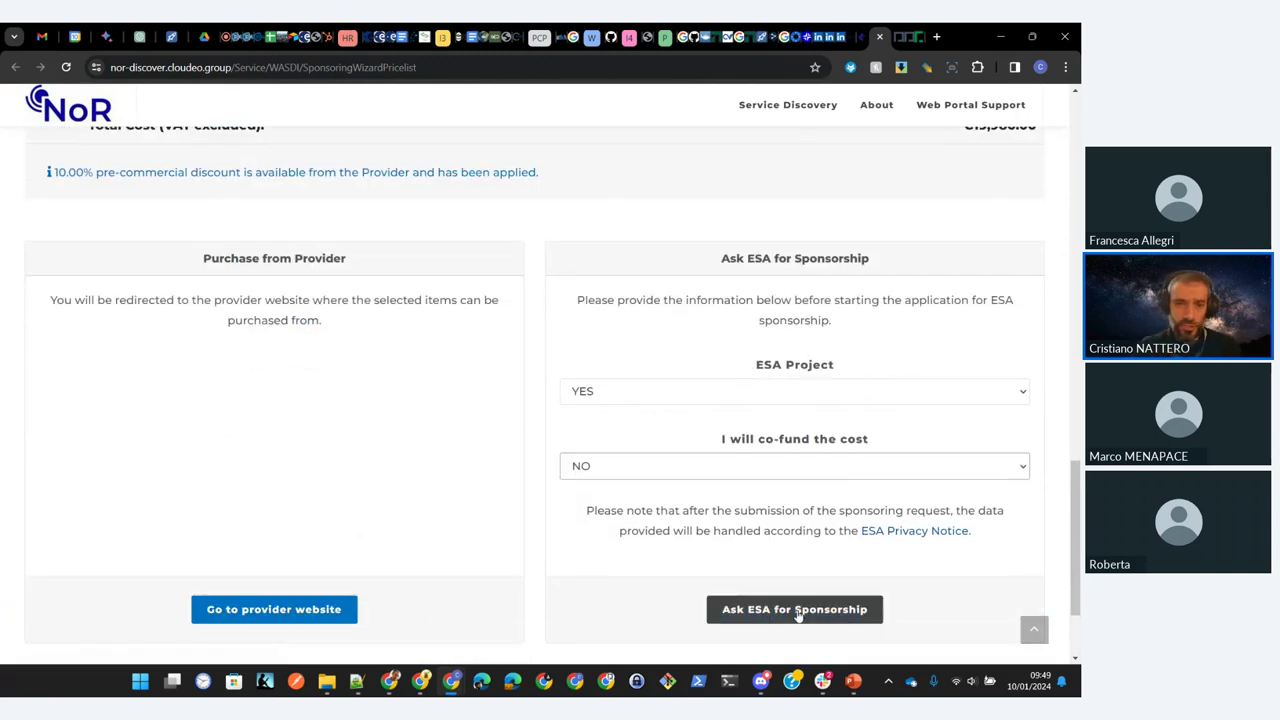
scroll(543, 489, down, 3)
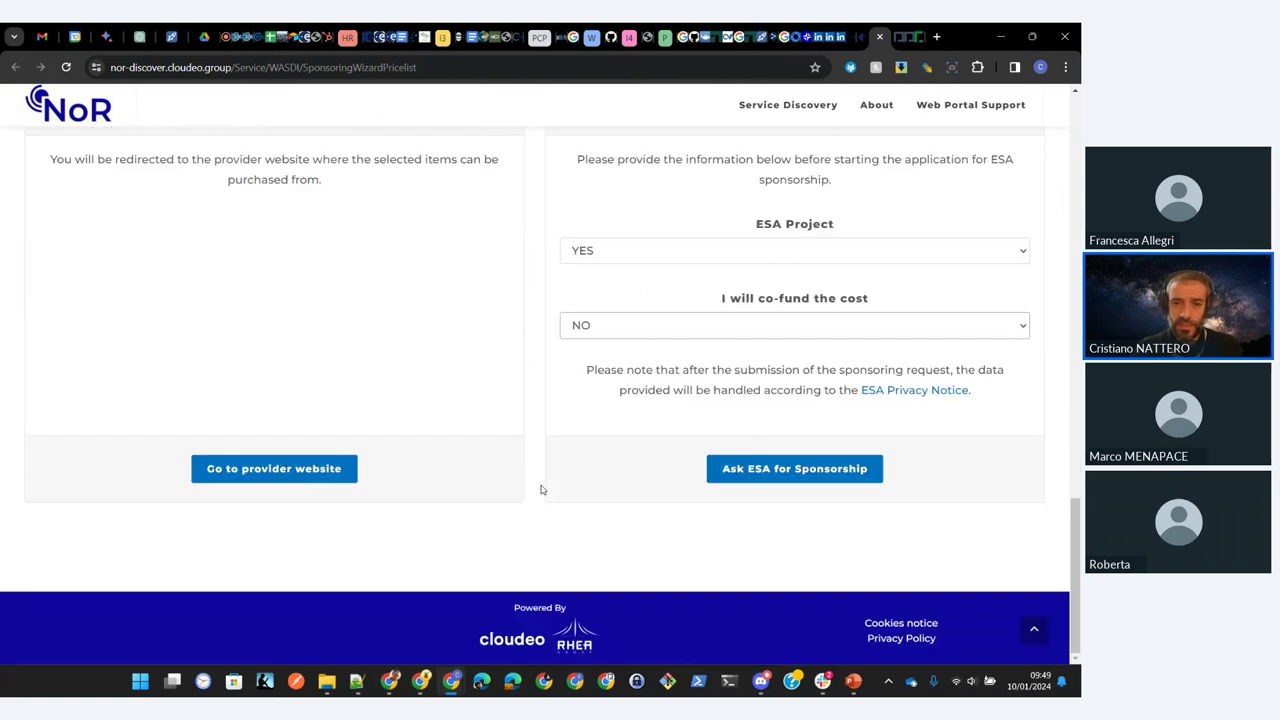
scroll(543, 489, up, 10)
scroll(544, 486, up, 2)
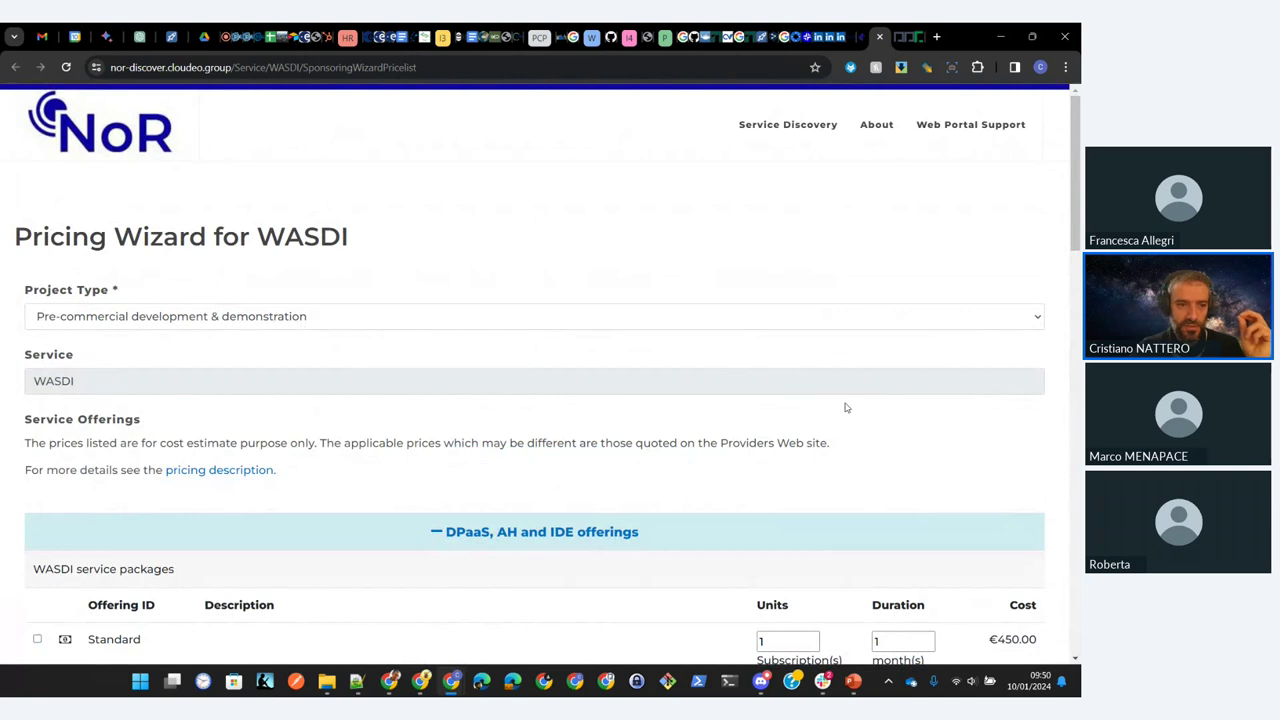
scroll(845, 407, down, 1)
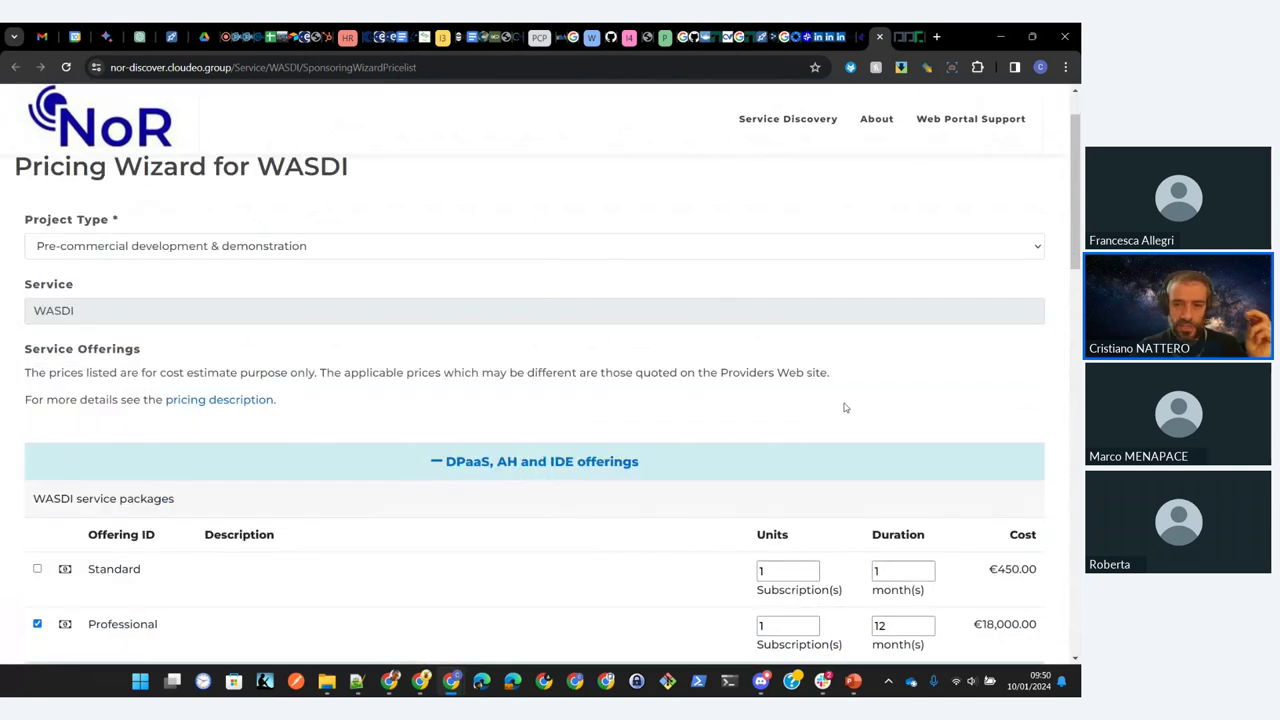
scroll(845, 407, down, 7)
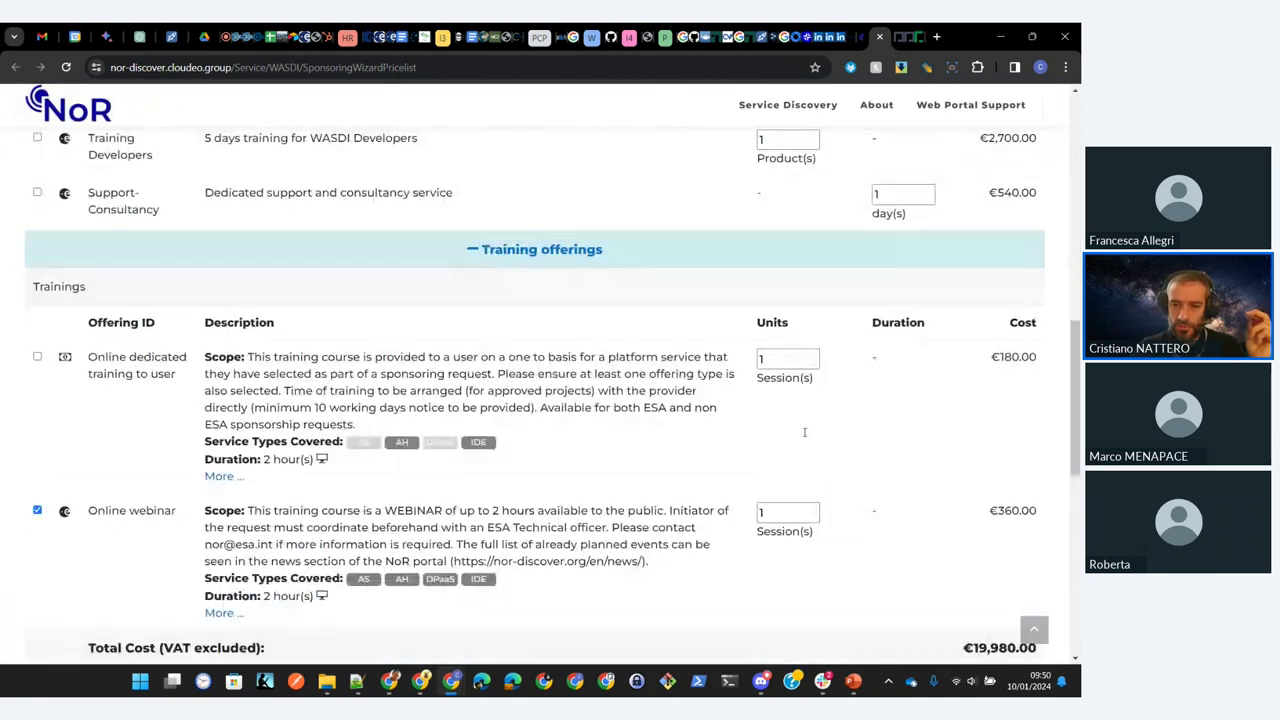
scroll(804, 432, down, 6)
scroll(575, 503, up, 1)
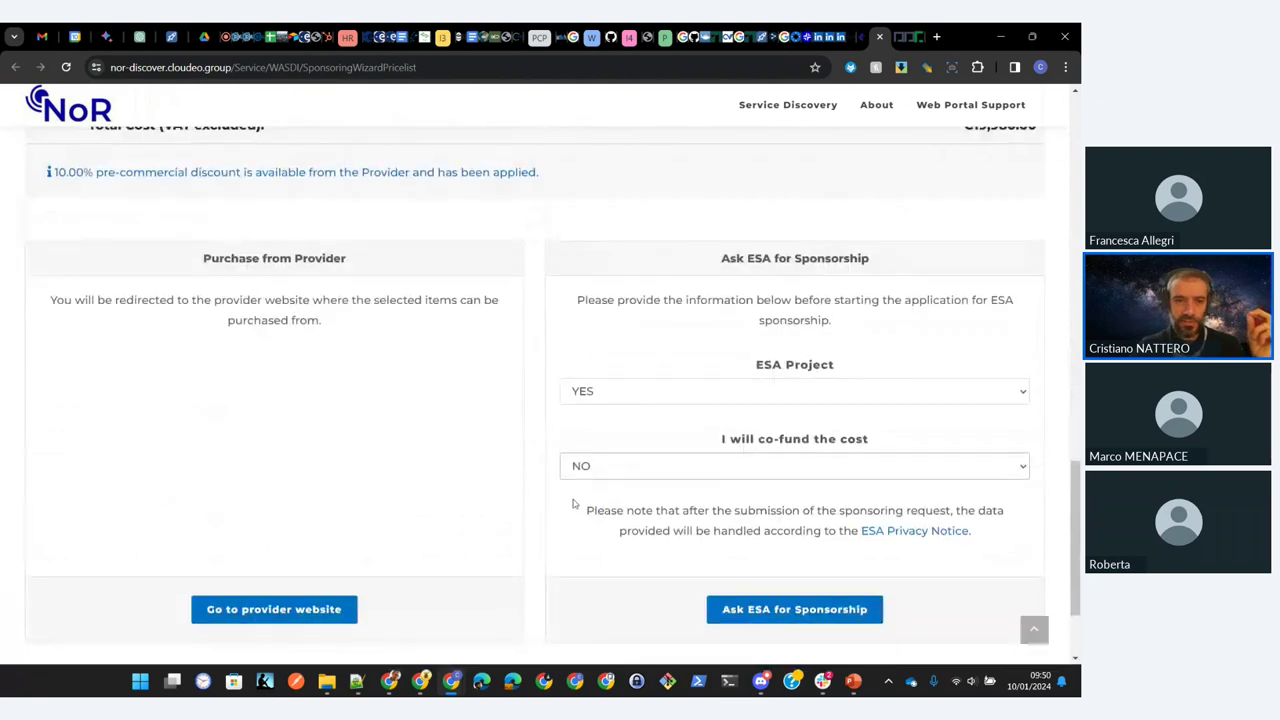
scroll(575, 503, up, 1)
scroll(546, 508, up, 1)
scroll(546, 508, down, 3)
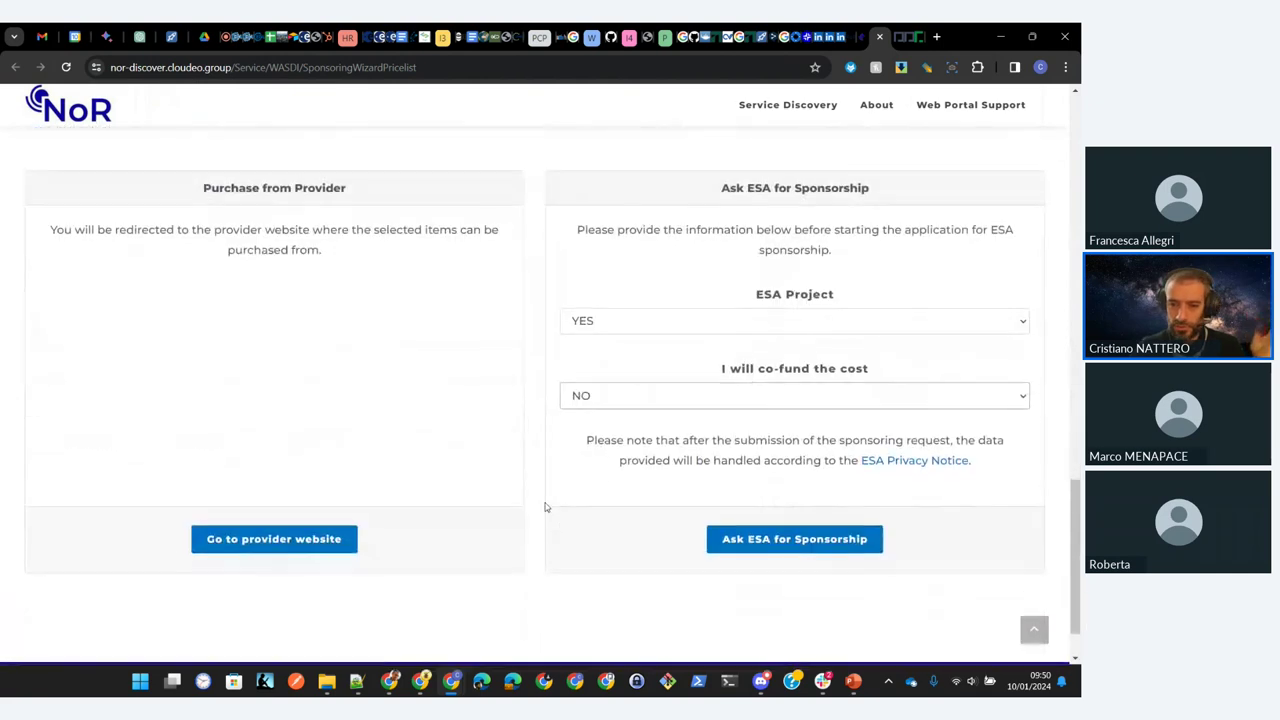
scroll(546, 508, down, 1)
scroll(546, 508, up, 1)
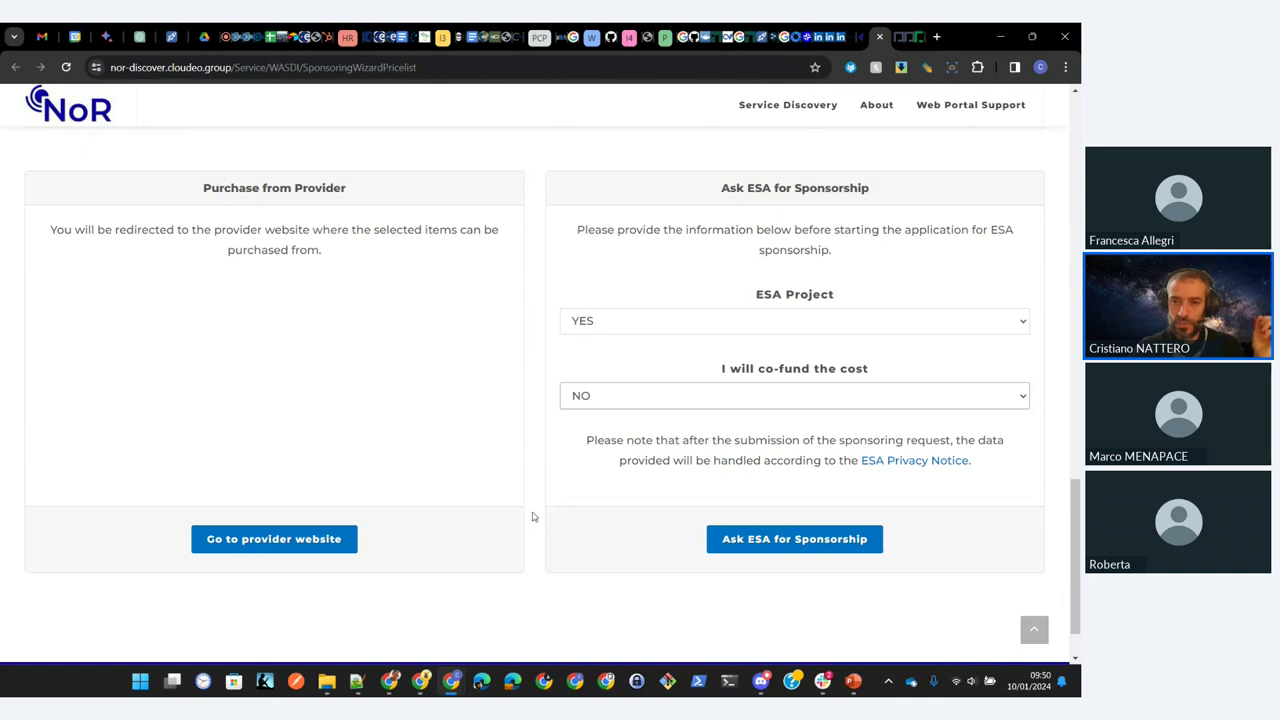
scroll(531, 517, up, 3)
scroll(531, 517, down, 3)
scroll(533, 517, down, 1)
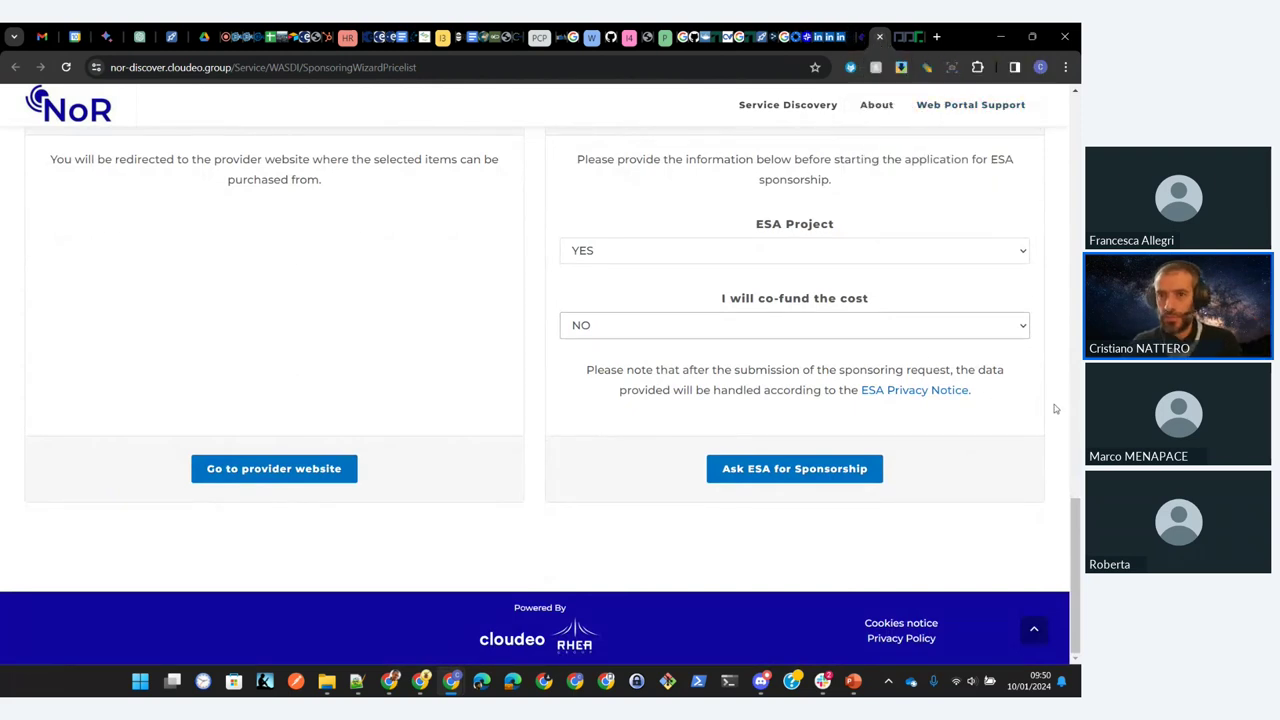
Step: Switch to the WASDI browser tab with the NoR_Webinar workspace open in the editor
scroll(1055, 408, up, 5)
click(910, 37)
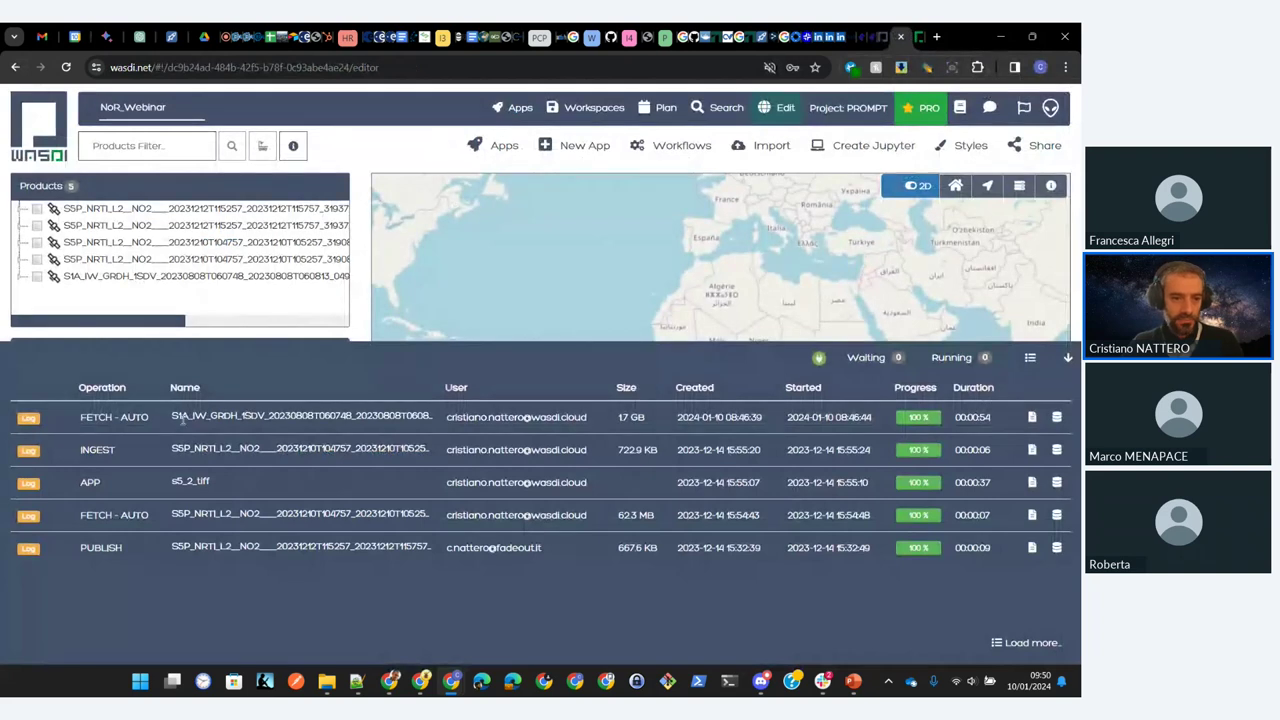
Step: Examine the name, duration and size of the S1A_IW_GRDH product's FETCH - AUTO entry in the process list
drag(182, 418, 432, 416)
click(583, 437)
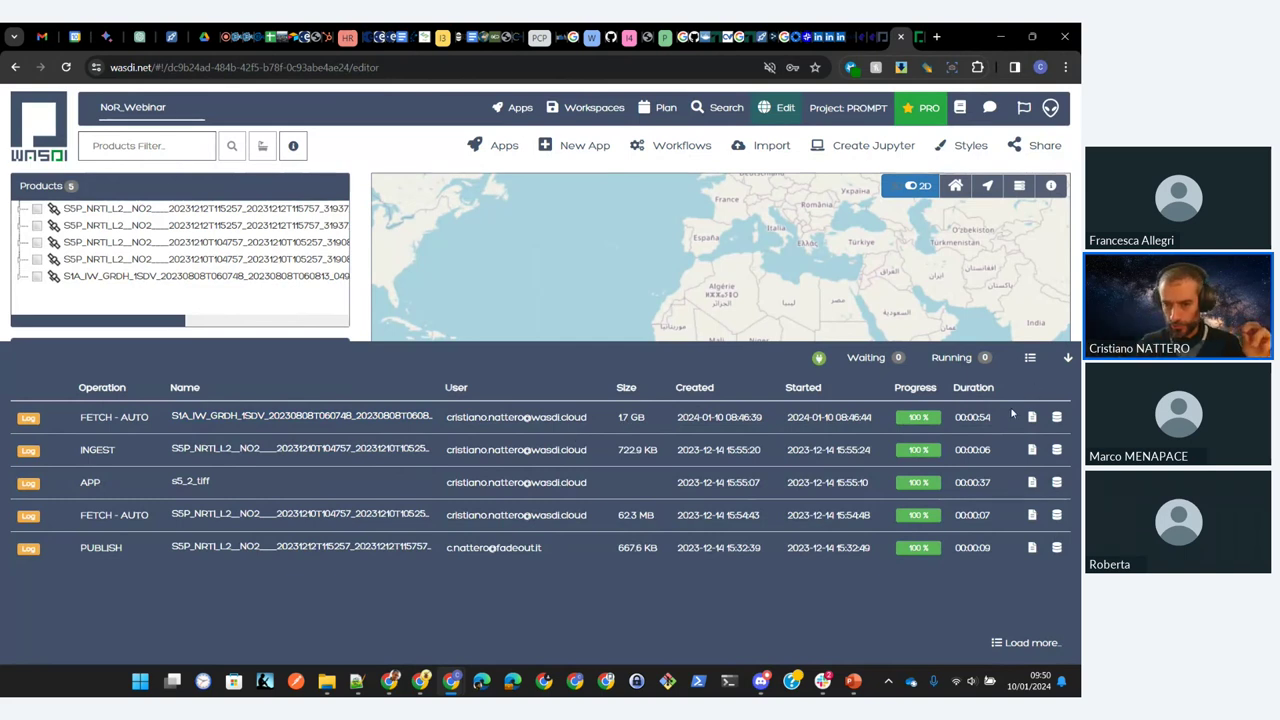
drag(997, 421, 983, 427)
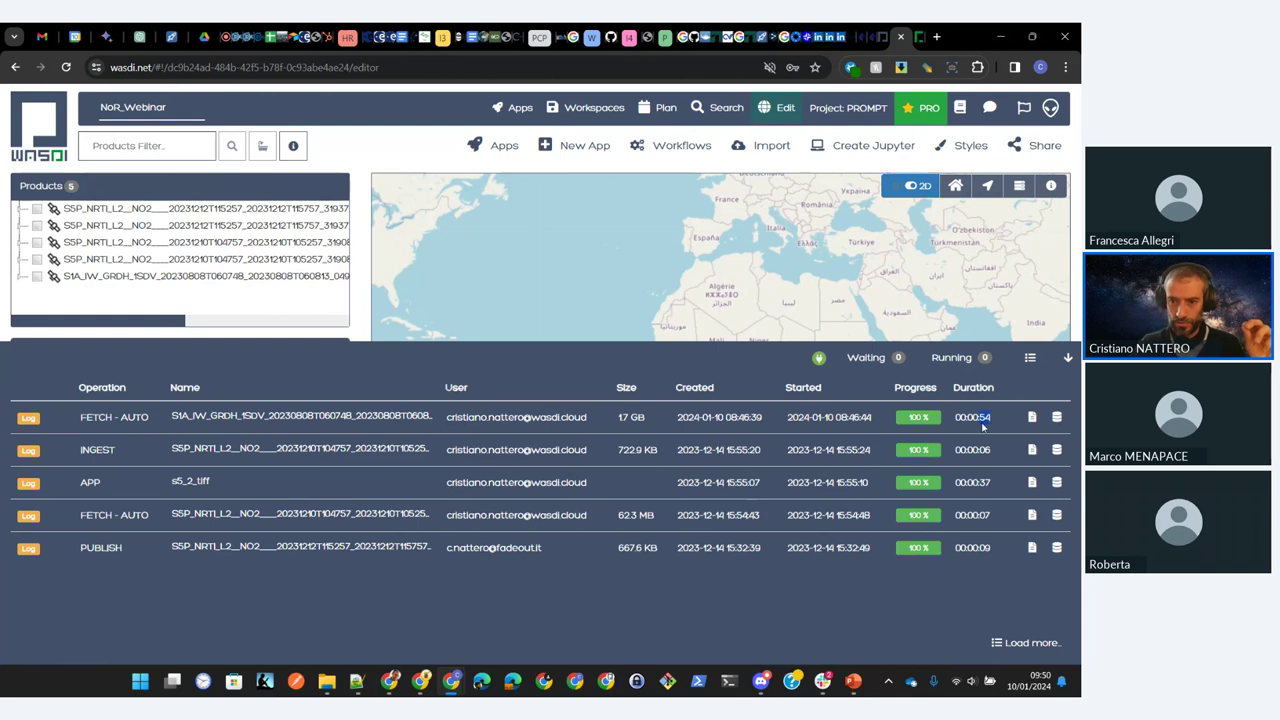
double_click(622, 417)
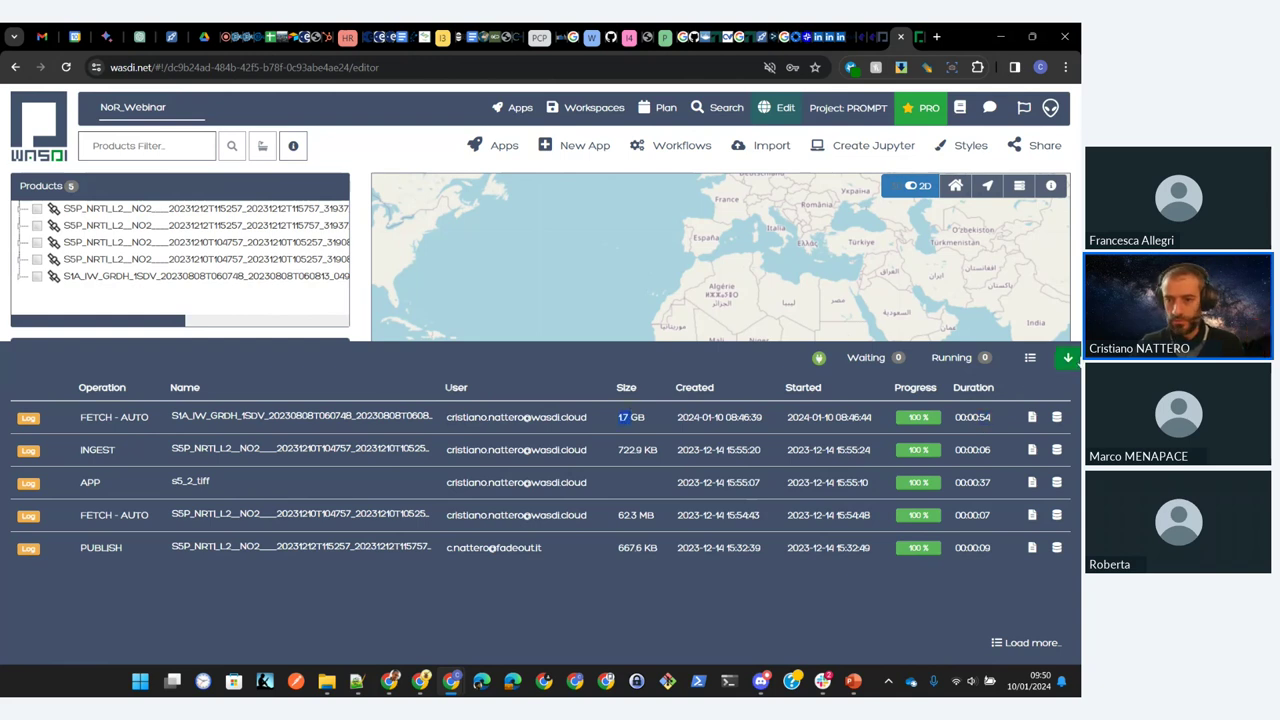
Step: Collapse the process list and choose the Download action for the S1A_IW_GRDH product in the workspace
click(1068, 357)
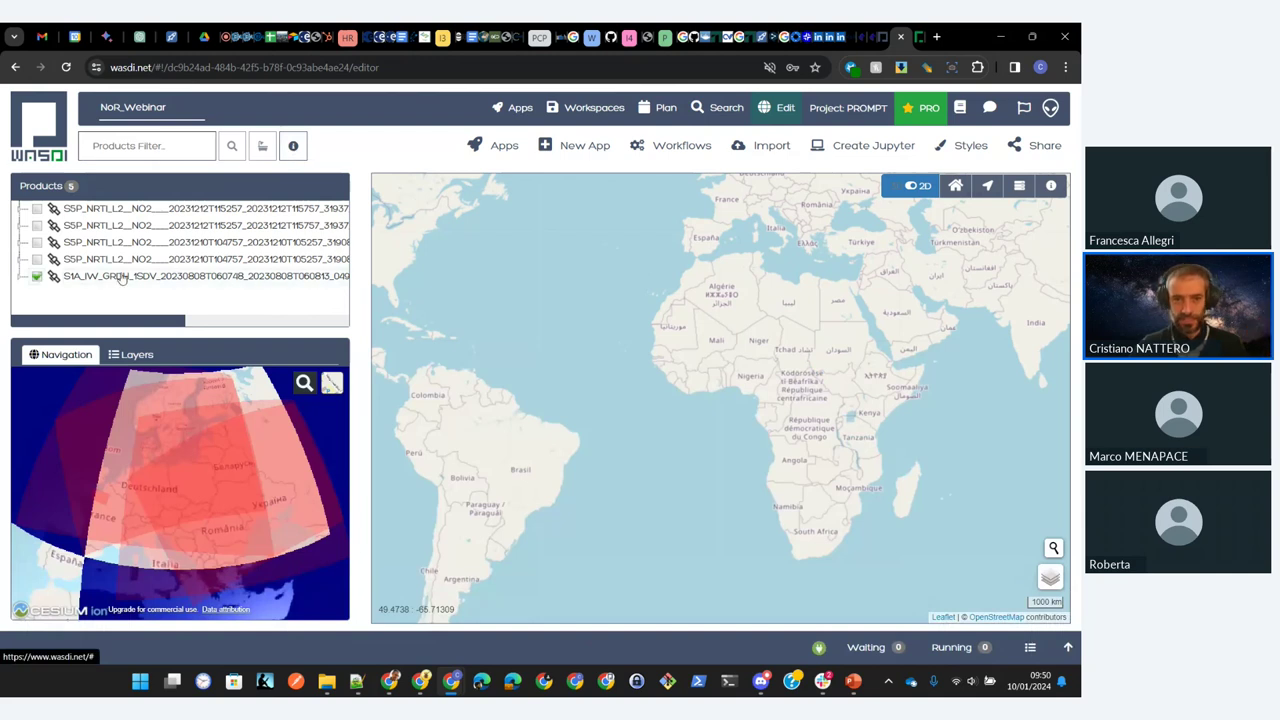
right_click(119, 279)
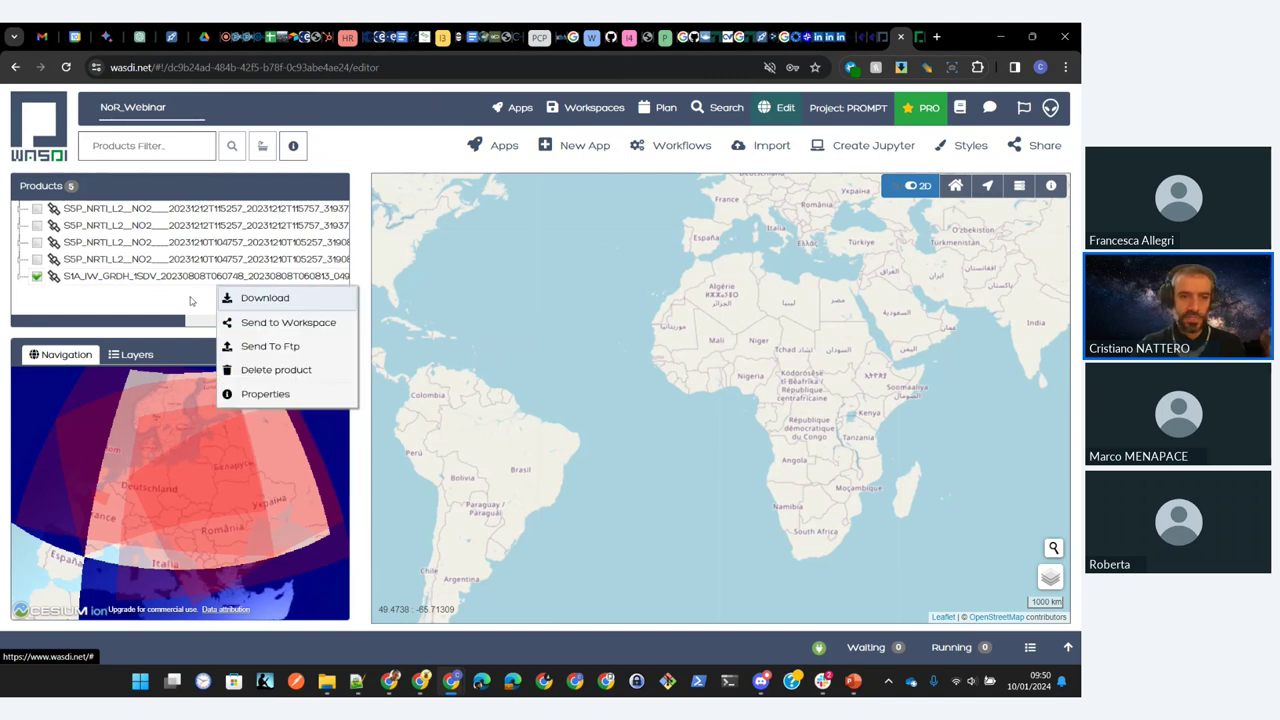
click(284, 300)
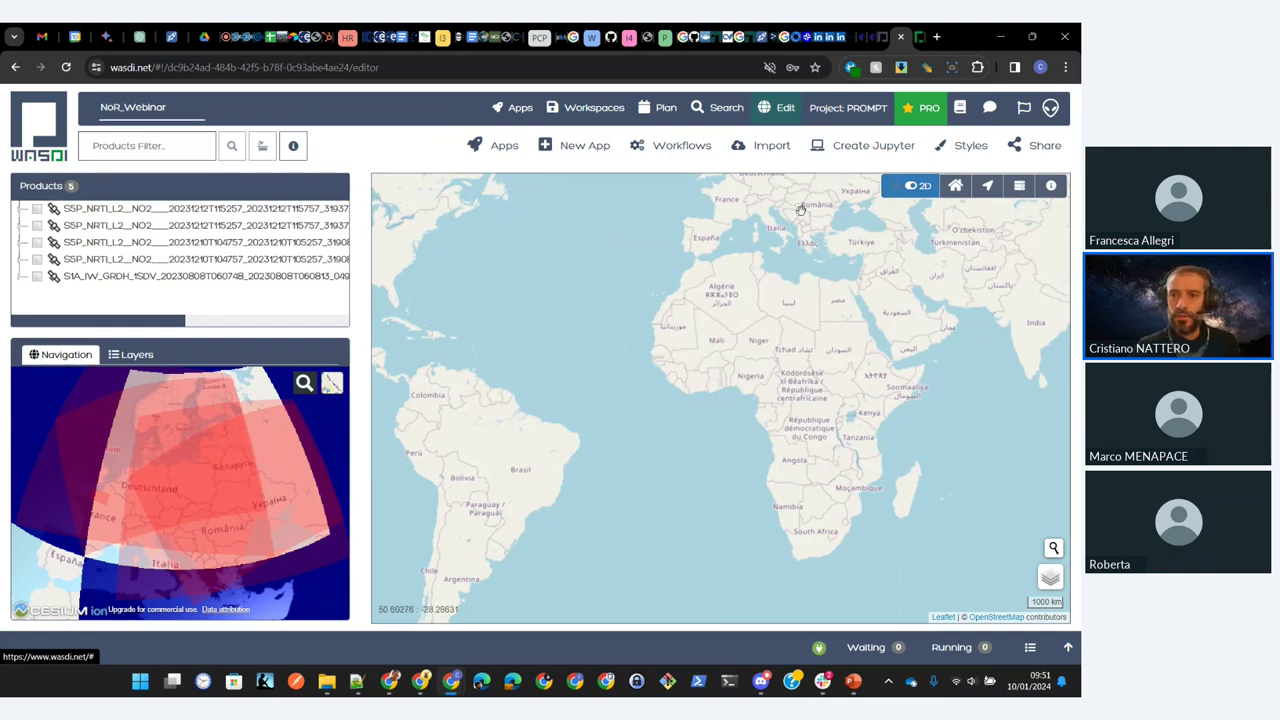
Step: Try to create a Jupyter notebook for the NoR_Webinar workspace
click(875, 150)
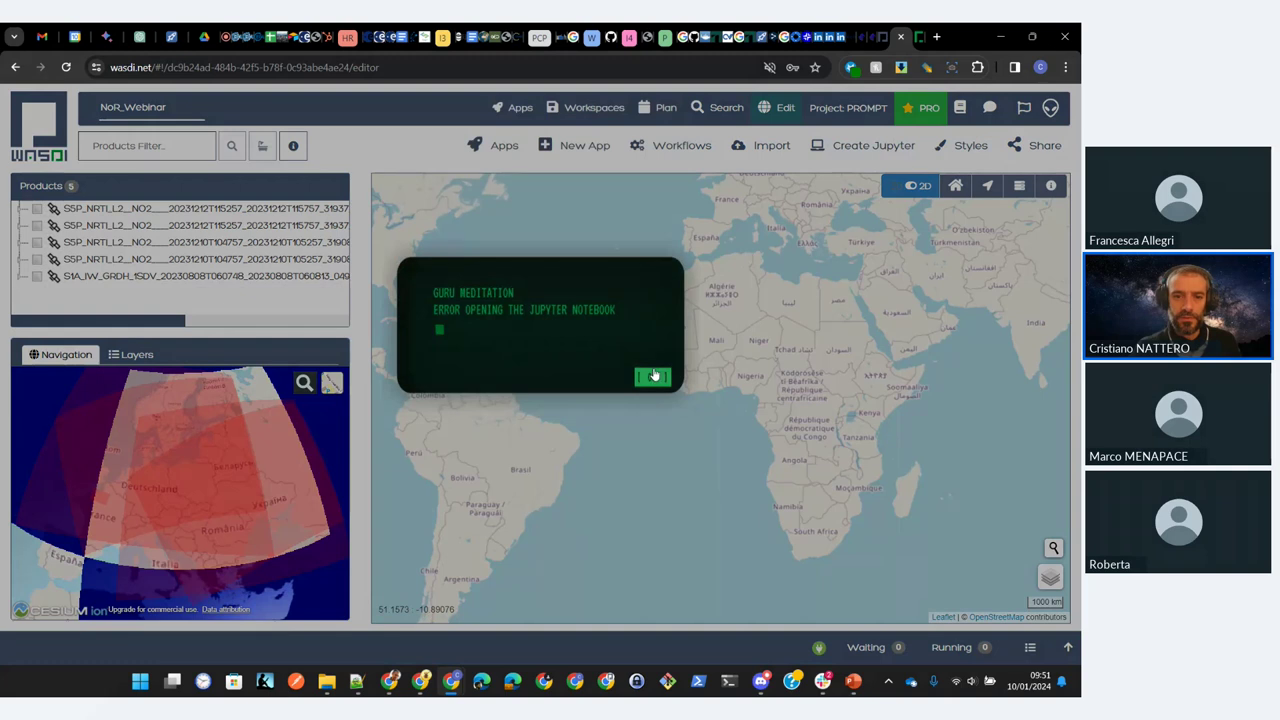
click(651, 389)
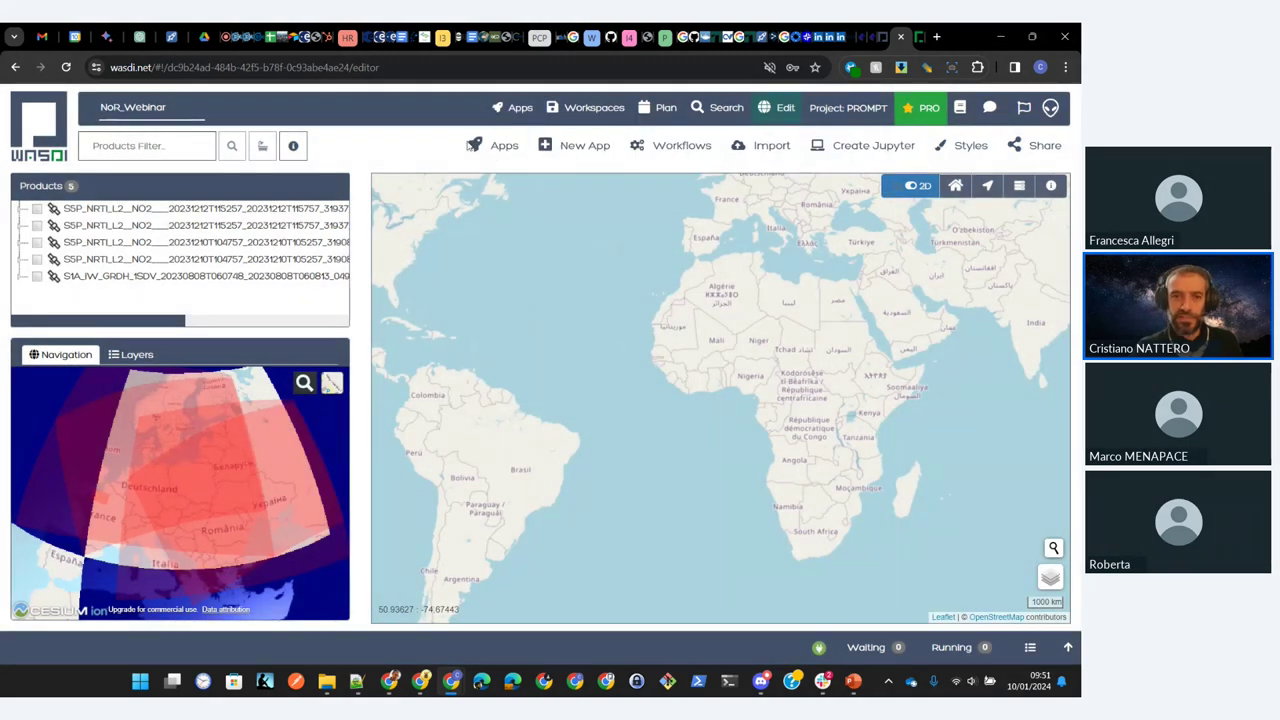
click(551, 149)
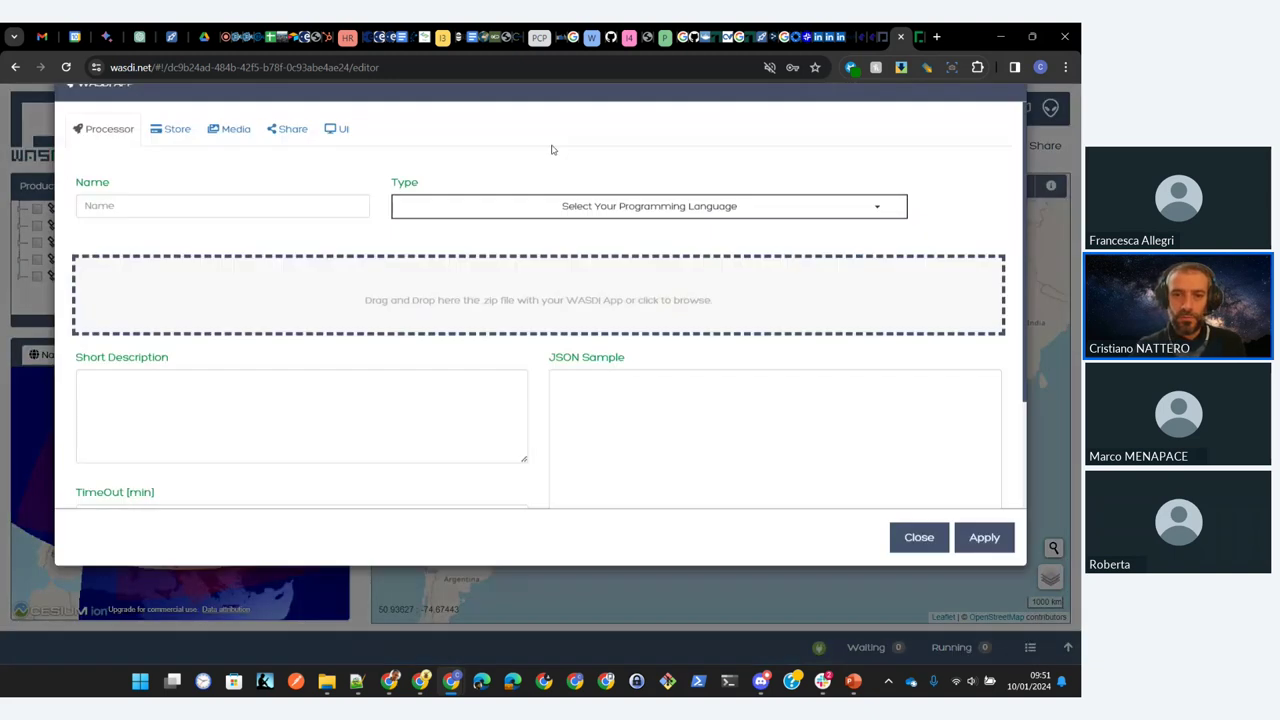
click(877, 251)
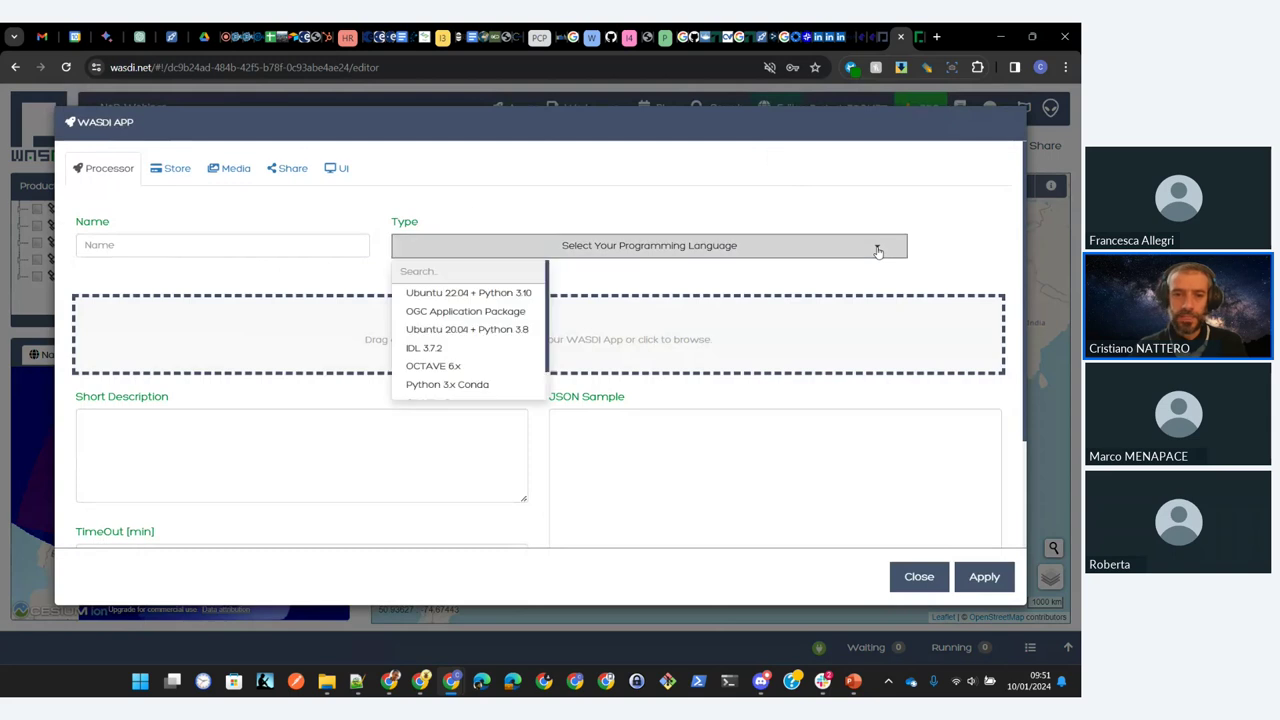
click(926, 586)
Step: Start a new WASDI app and examine the processor types offered, from Ubuntu with Python to IDL, OCTAVE, Conda and C# .NET Core
click(555, 151)
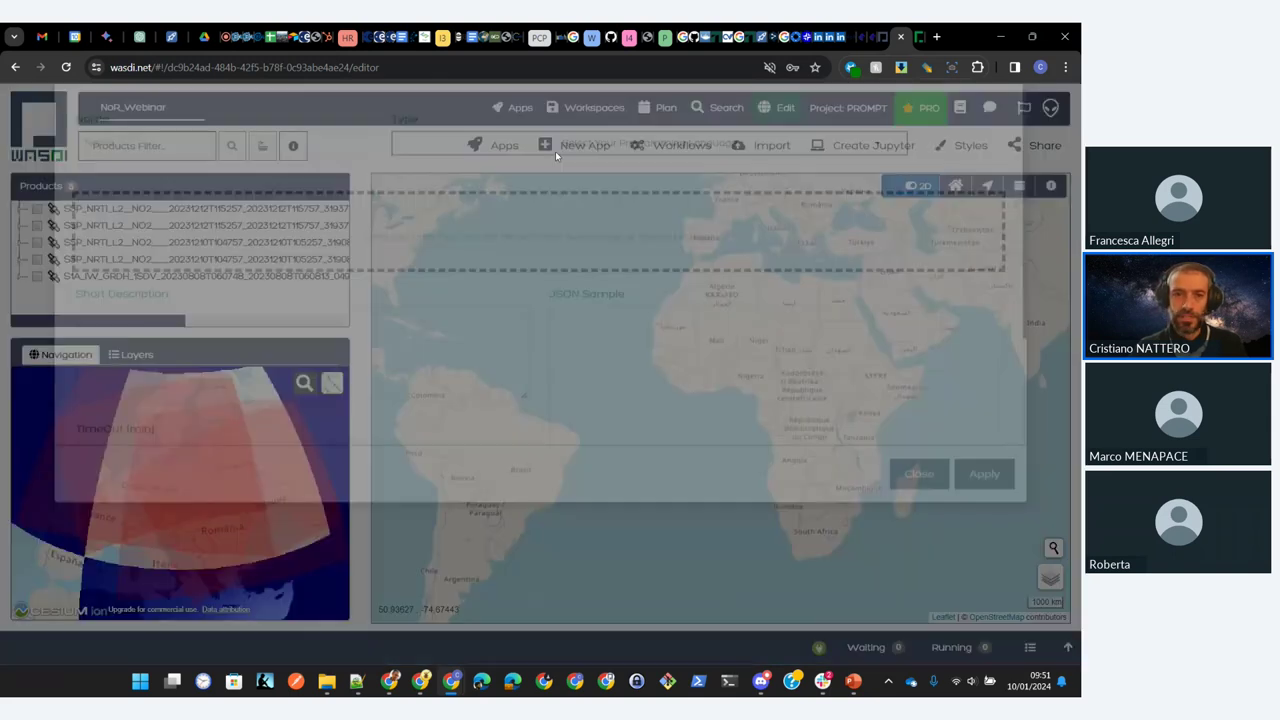
click(668, 252)
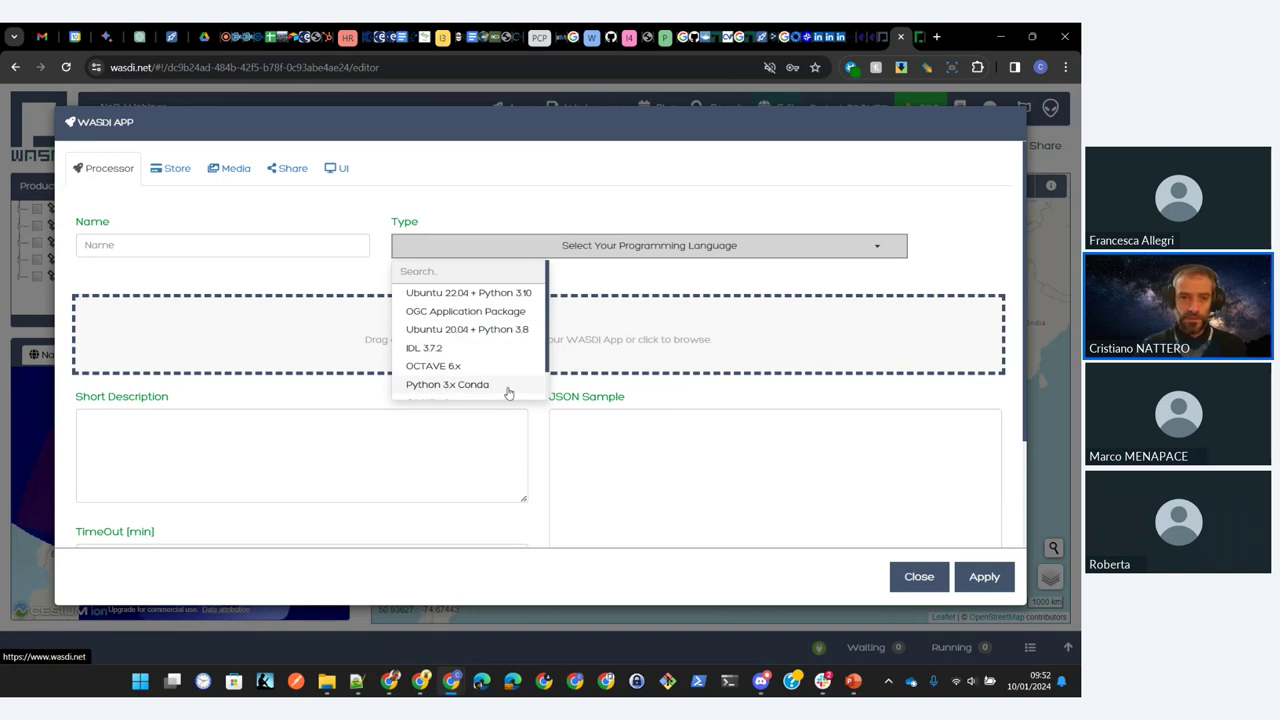
scroll(508, 393, down, 1)
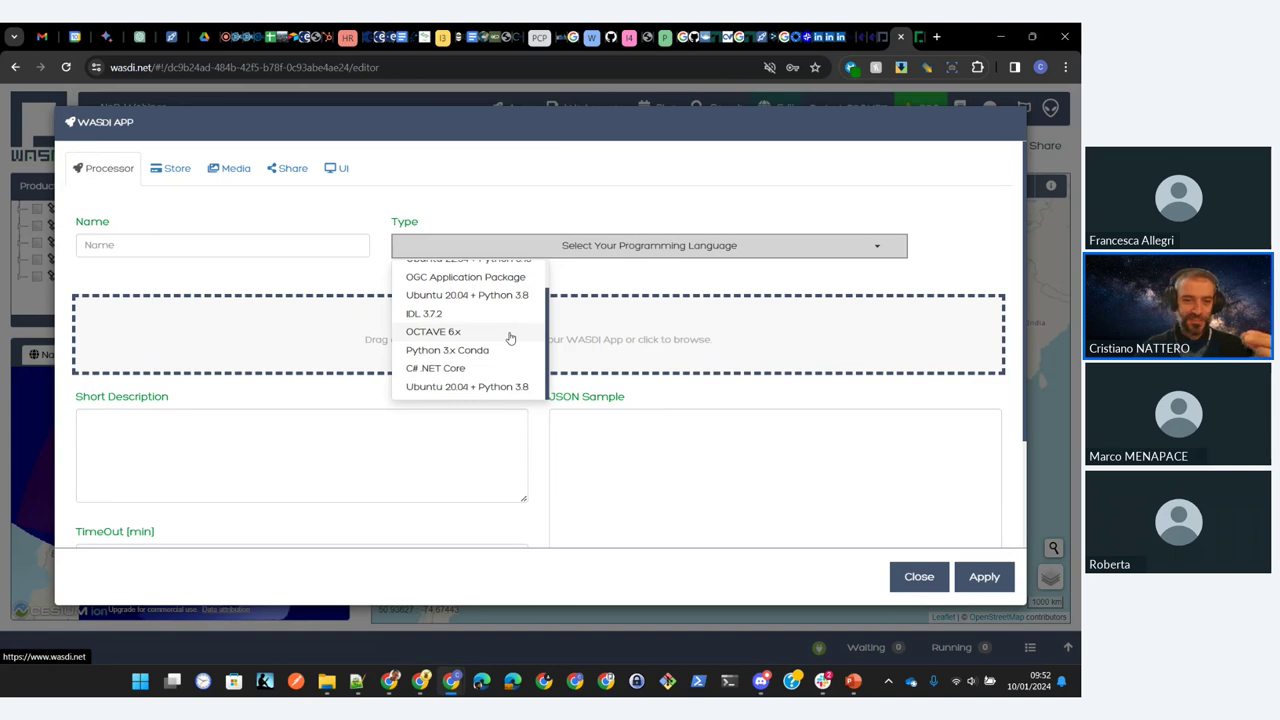
scroll(510, 338, down, 1)
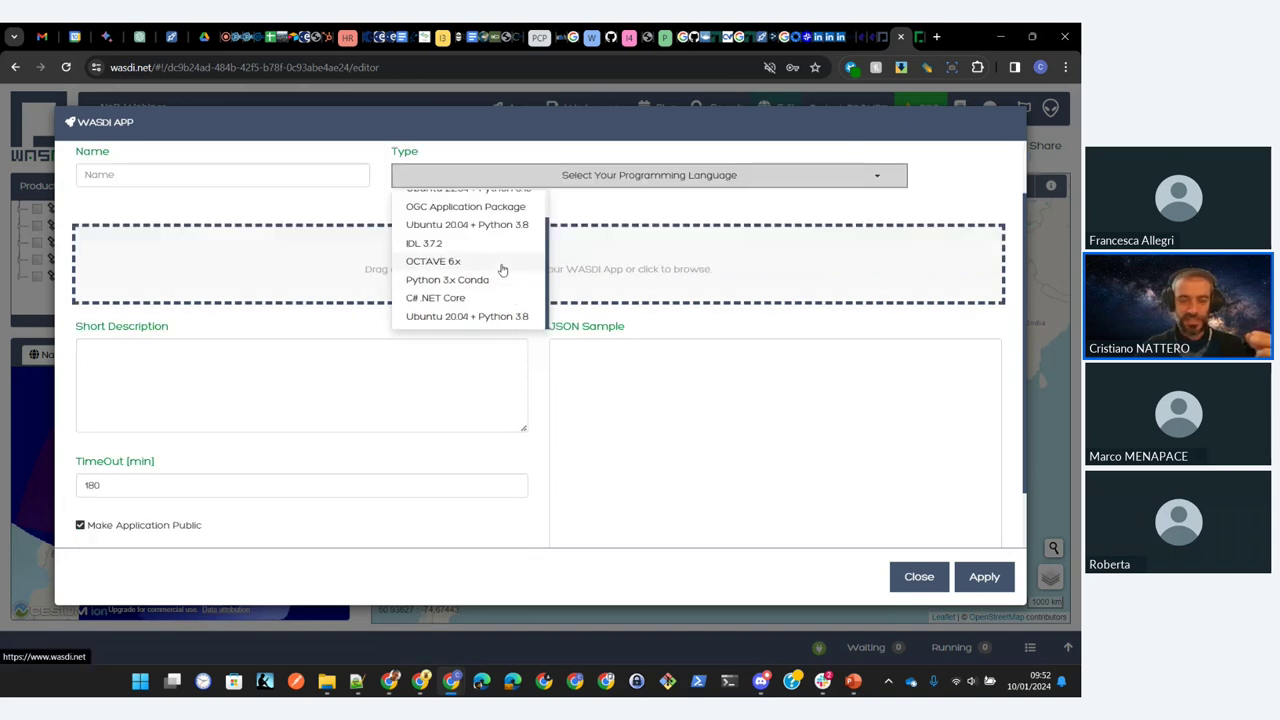
scroll(512, 300, up, 1)
scroll(706, 437, up, 1)
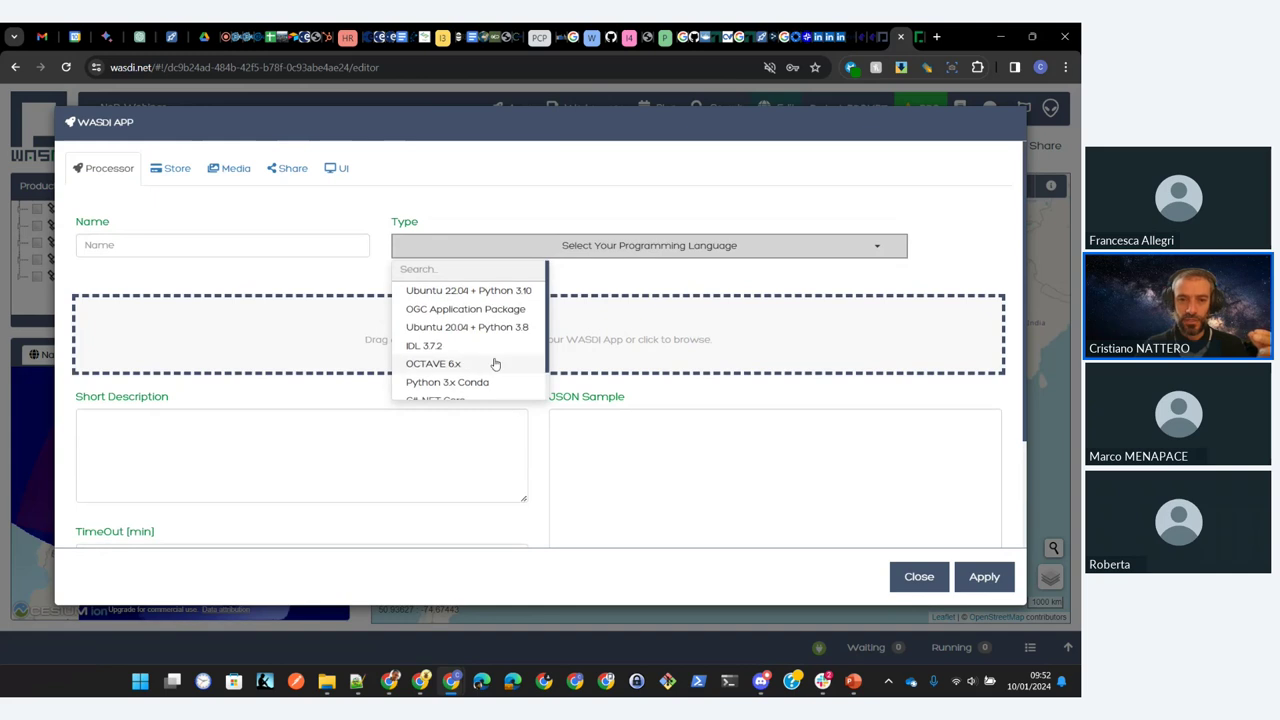
scroll(494, 345, down, 1)
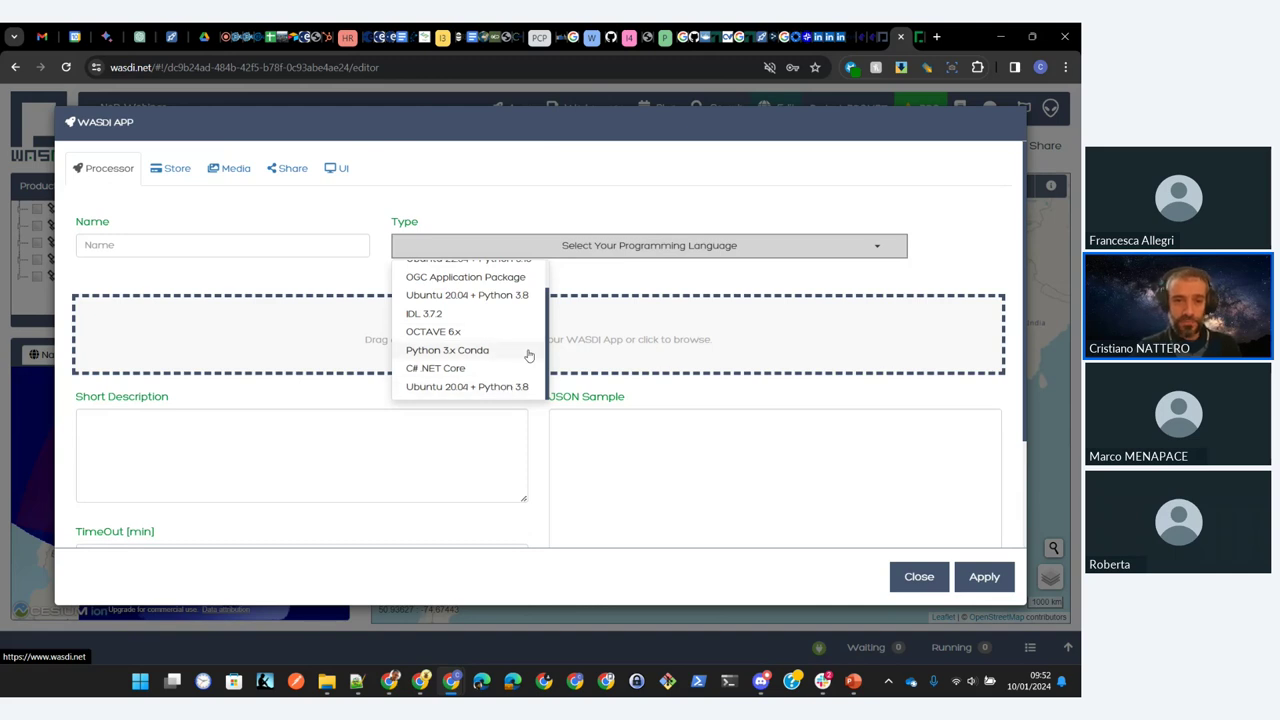
scroll(528, 355, up, 2)
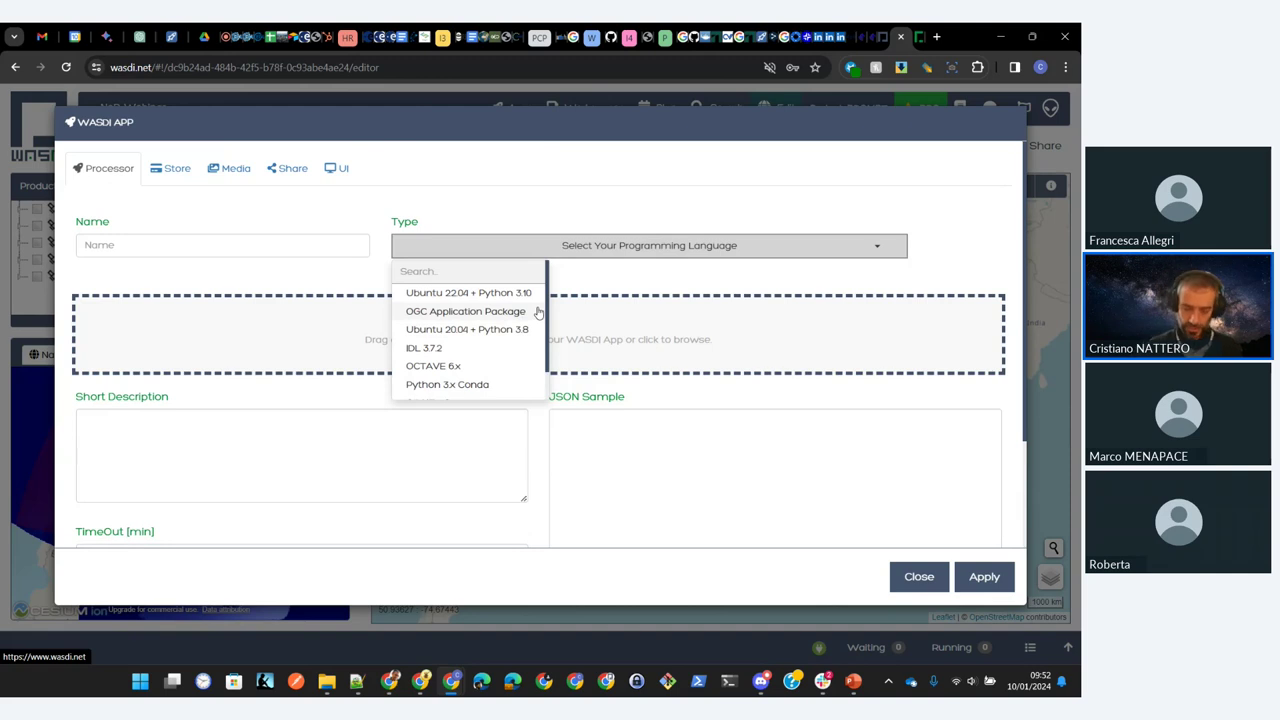
click(660, 189)
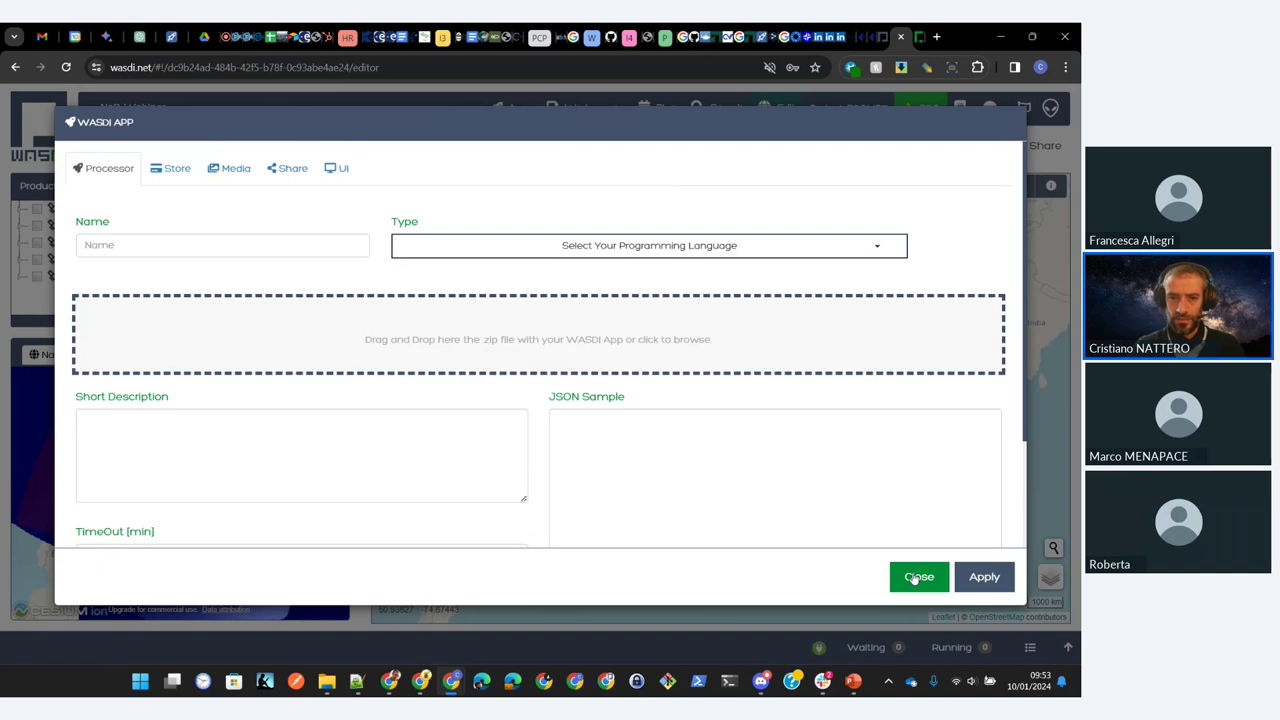
Step: Set the new app's type to Ubuntu 22.04 + Python 3.10, review its description and JSON Sample fields, and discard the form
click(636, 251)
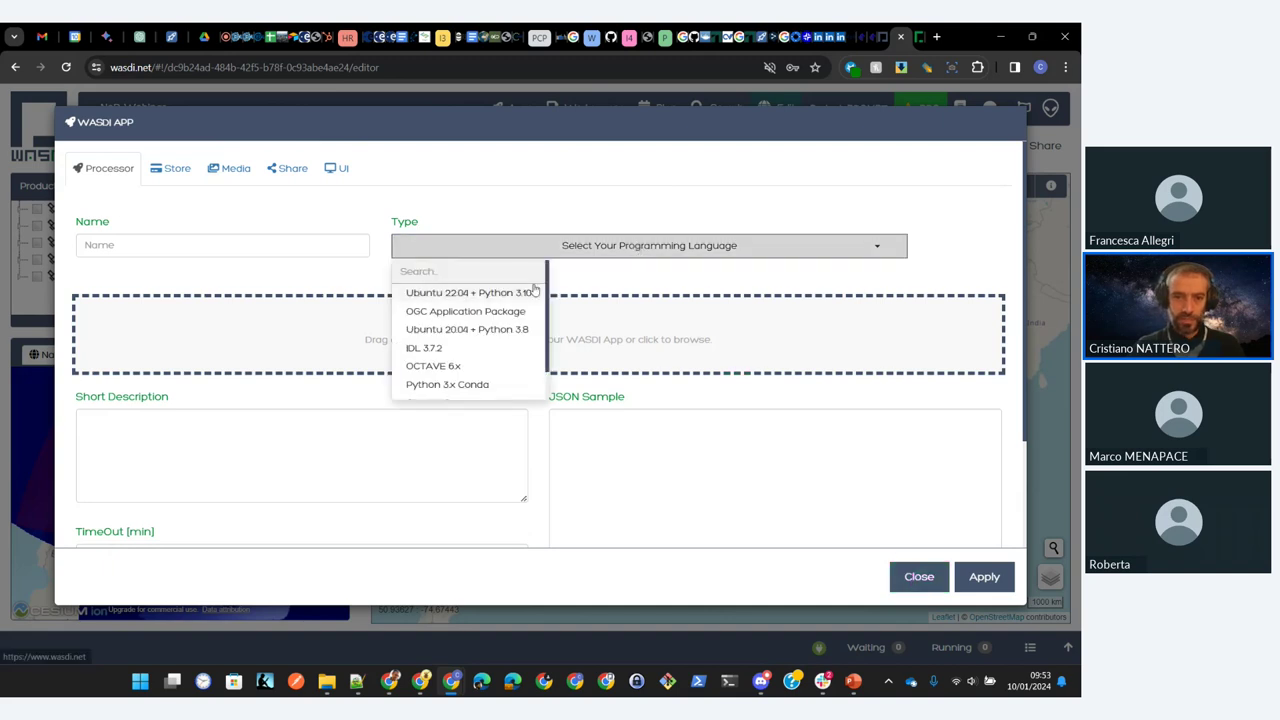
click(535, 291)
click(190, 246)
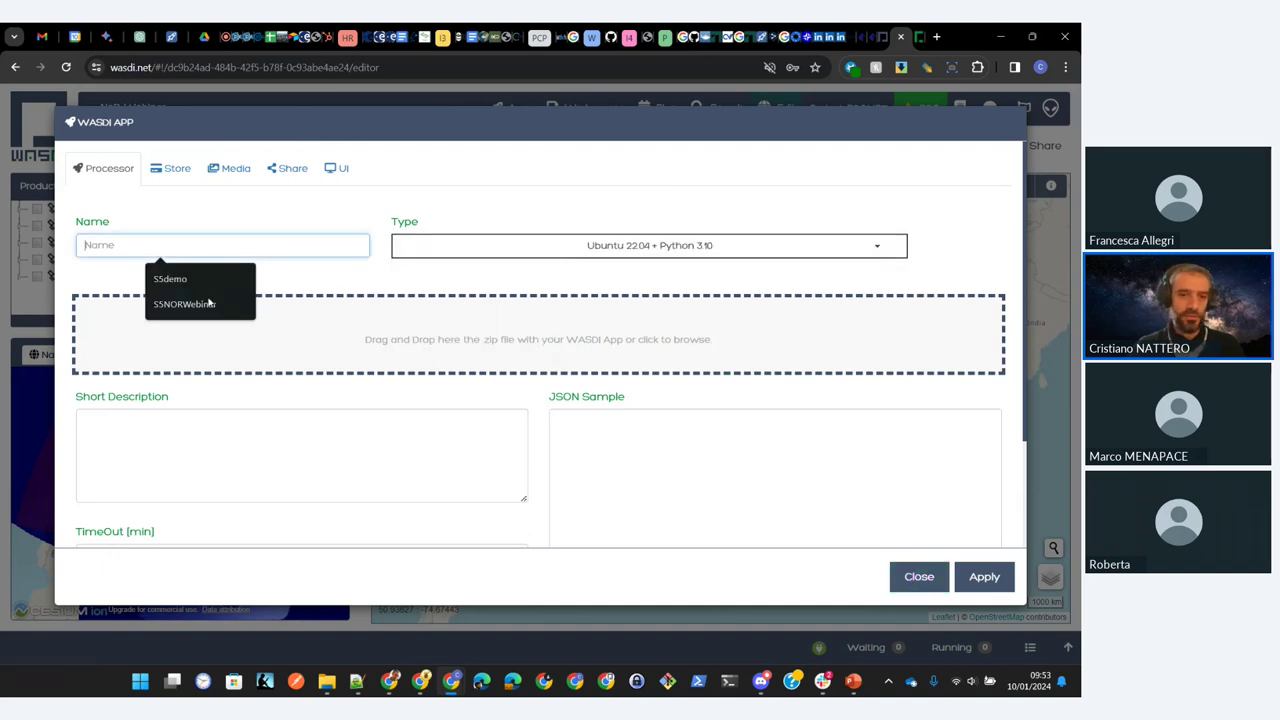
click(240, 478)
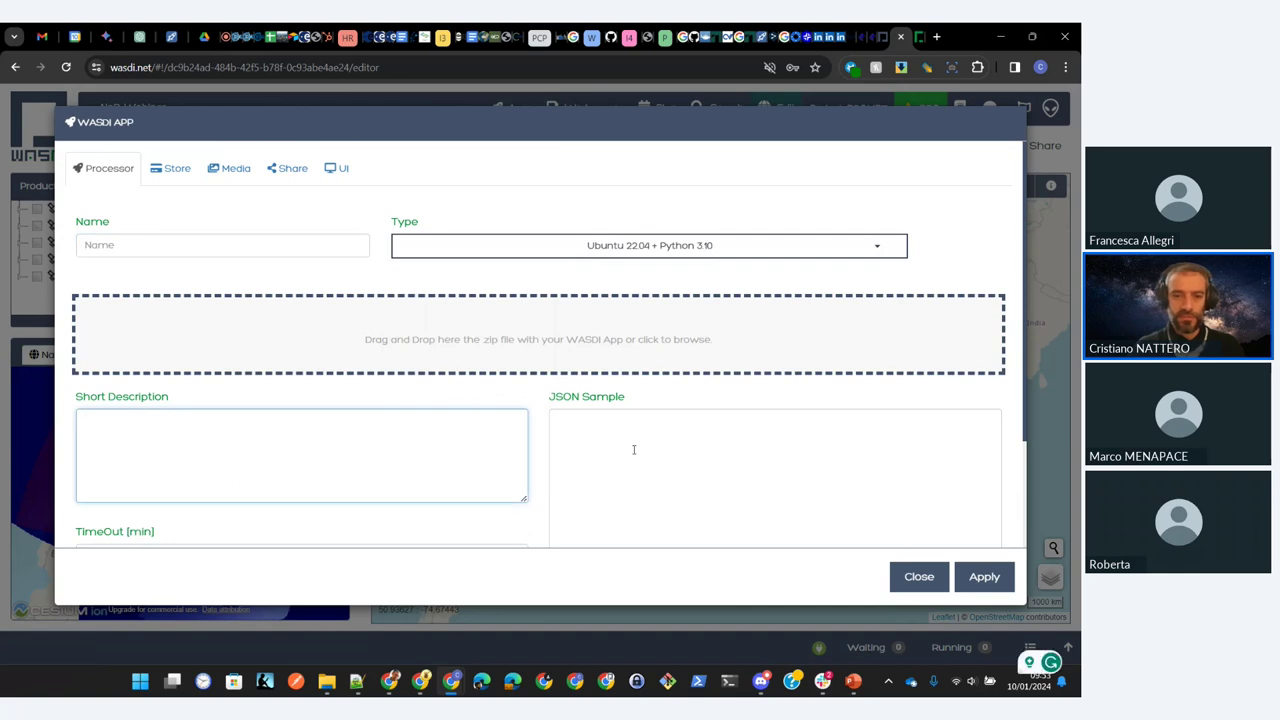
scroll(633, 449, down, 2)
click(636, 376)
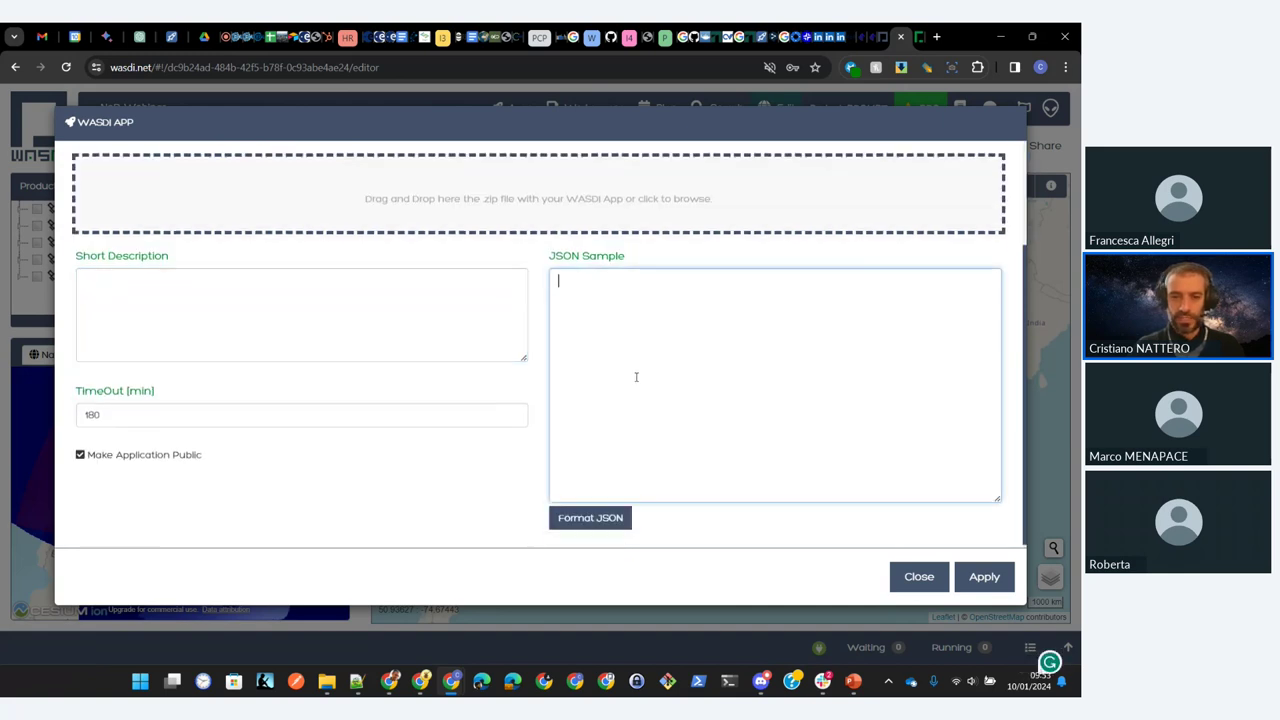
scroll(636, 376, up, 1)
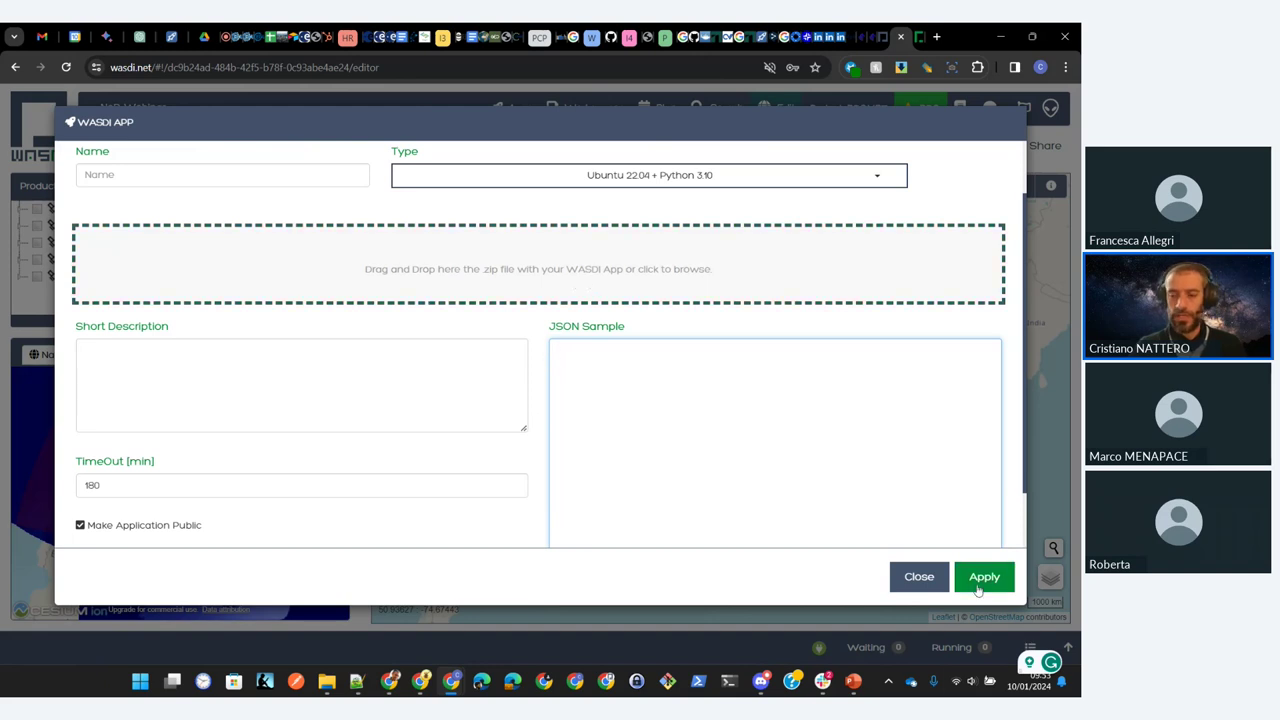
click(917, 580)
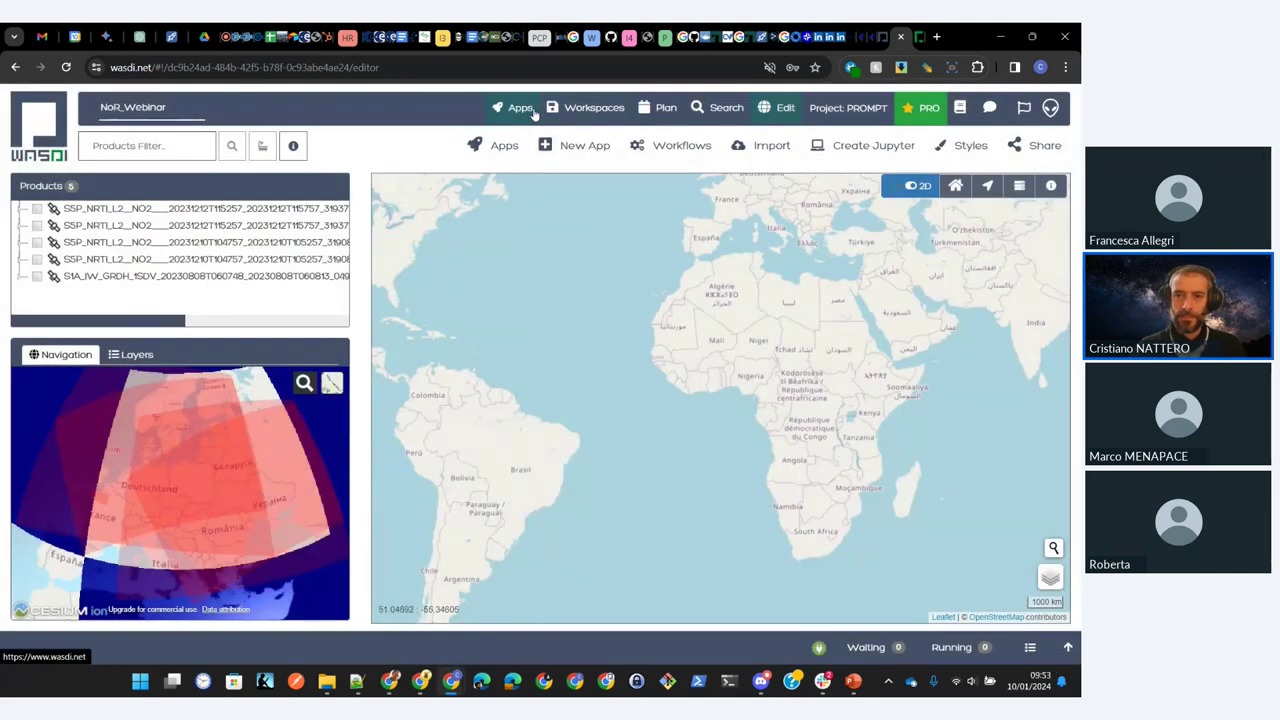
Step: Open the Space Market and browse the available space apps
click(534, 114)
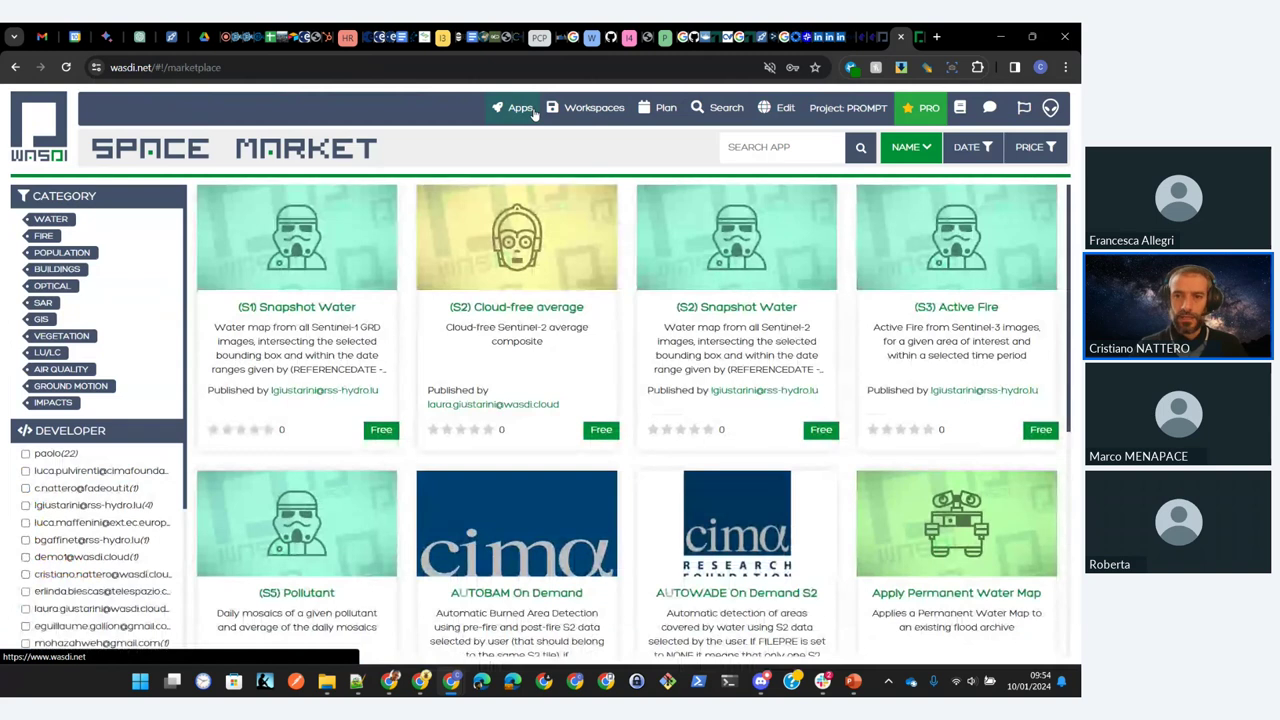
scroll(763, 304, down, 2)
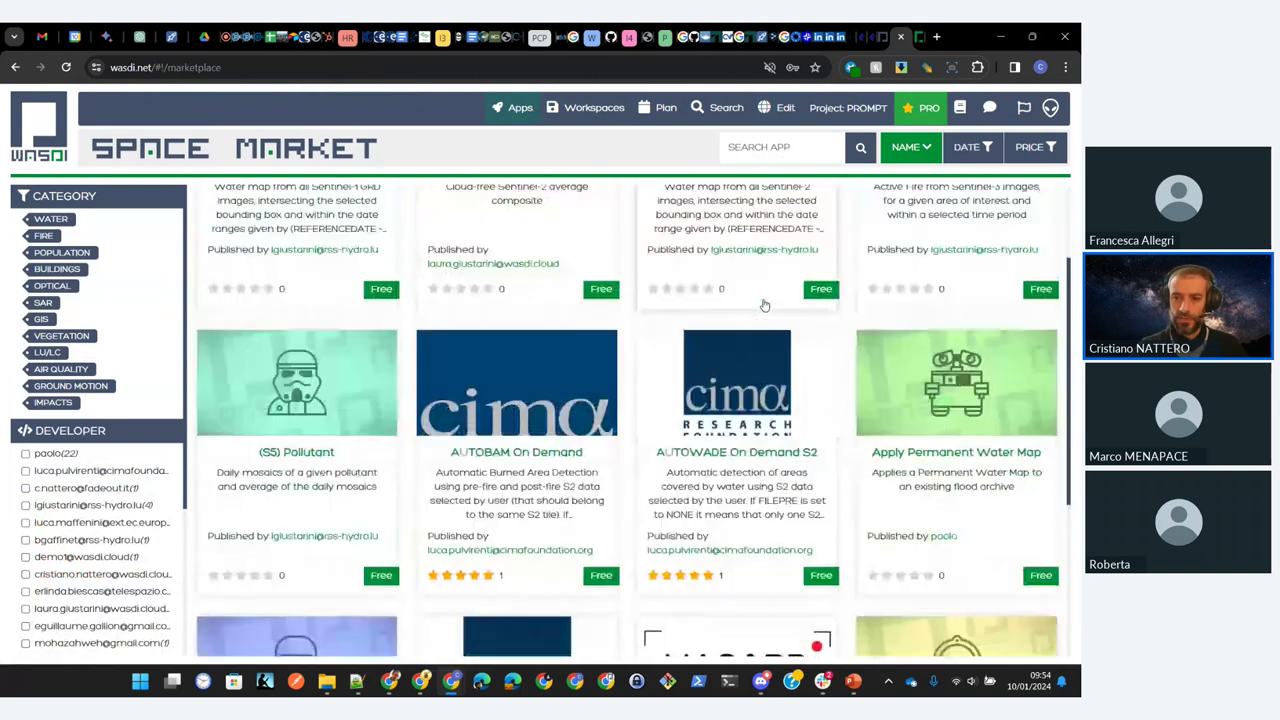
scroll(763, 304, down, 1)
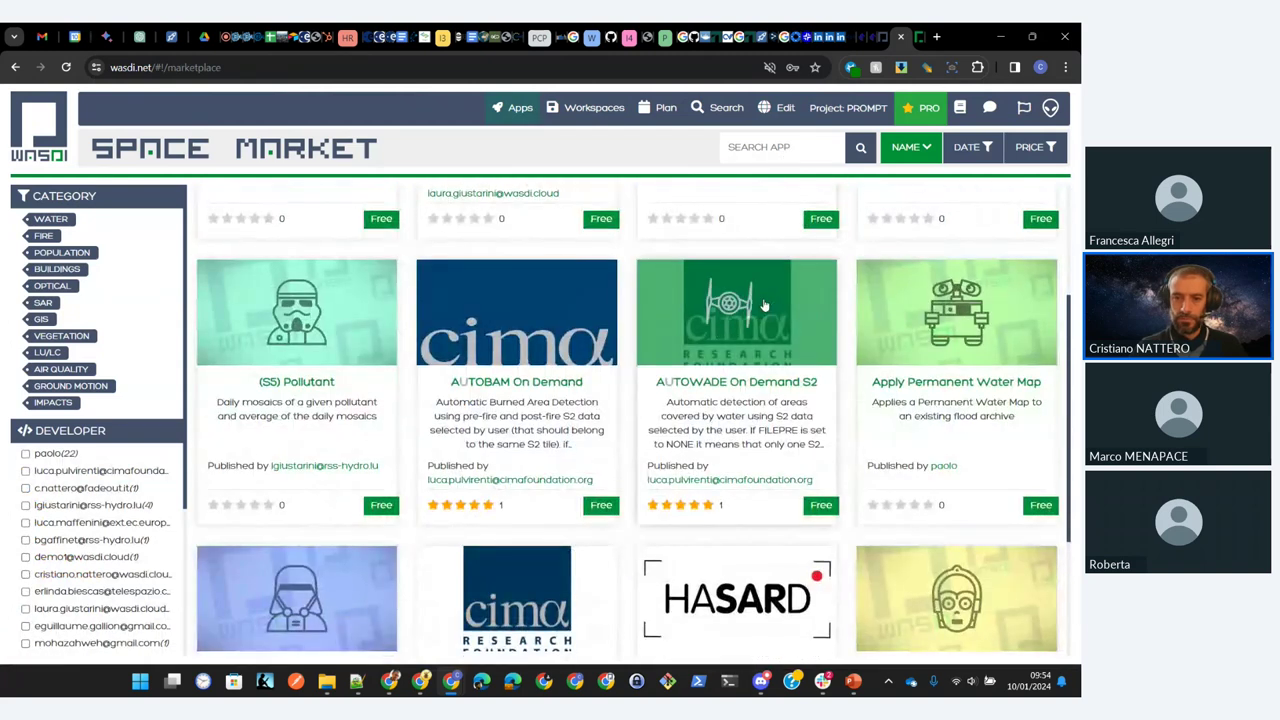
scroll(763, 304, down, 3)
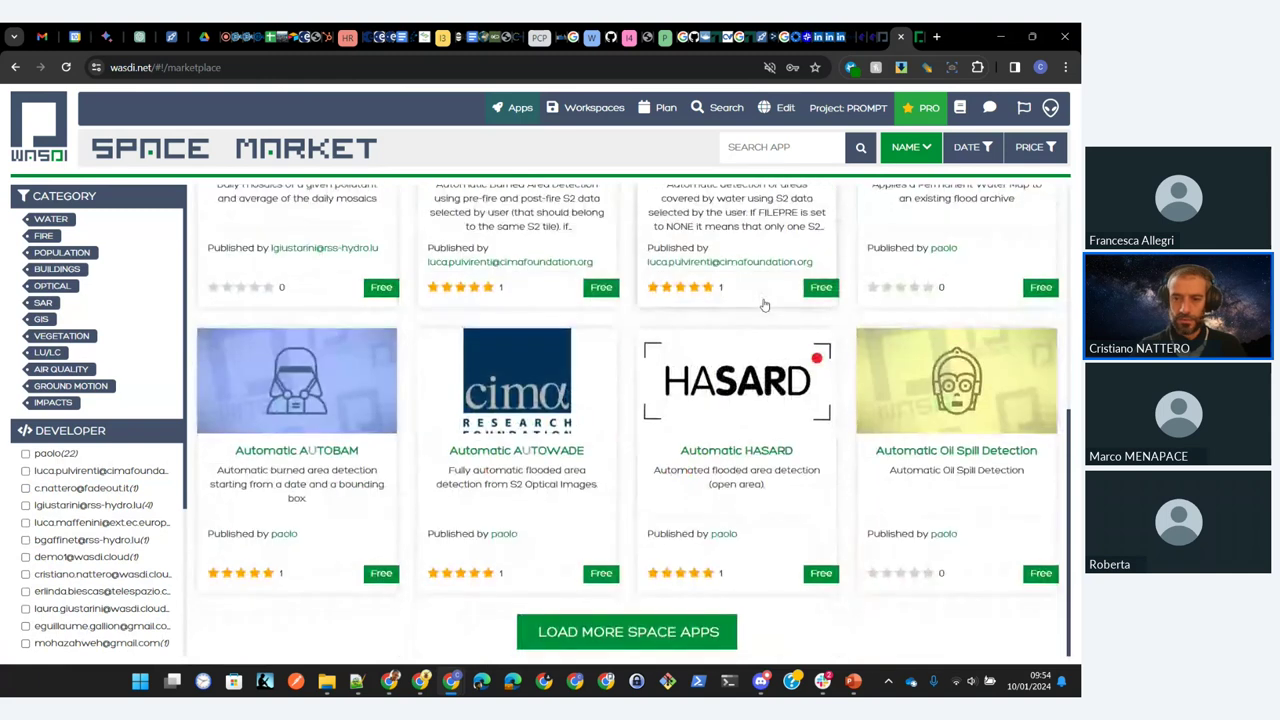
scroll(766, 300, up, 5)
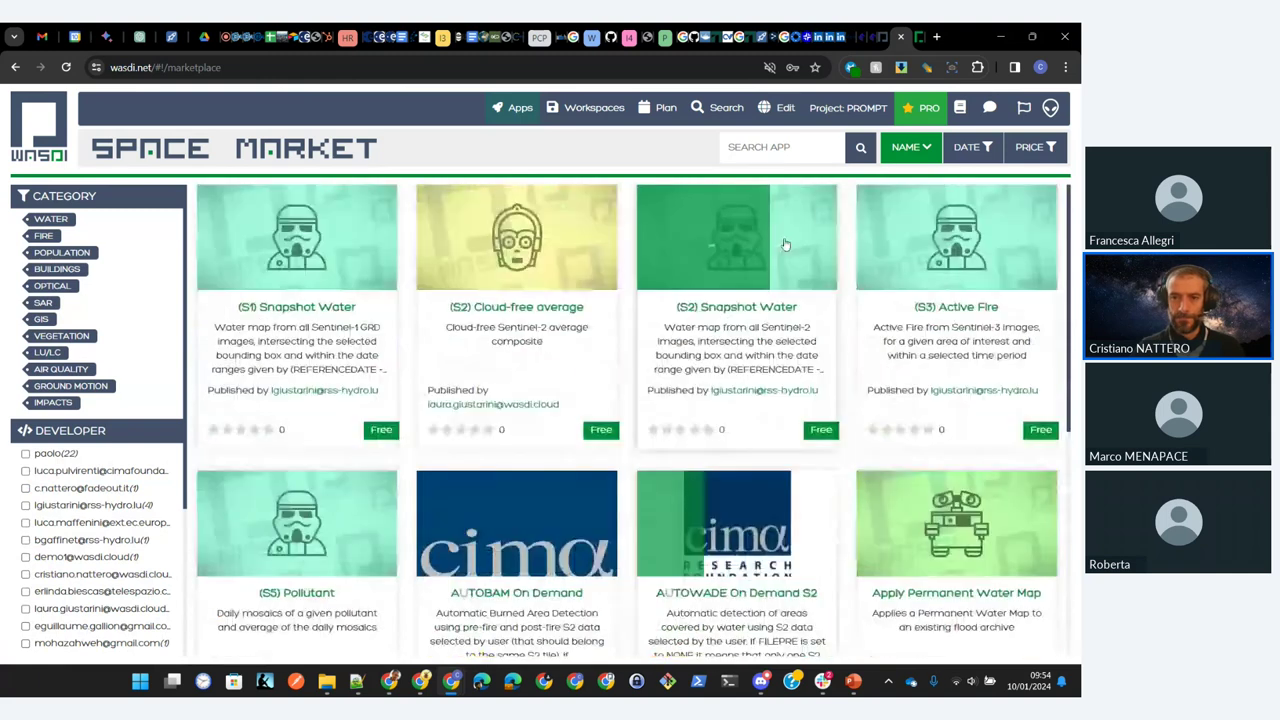
Step: Search the Space Market for "rgb" and open the details of the S2 Image Creator app
click(797, 146)
text(rgb)
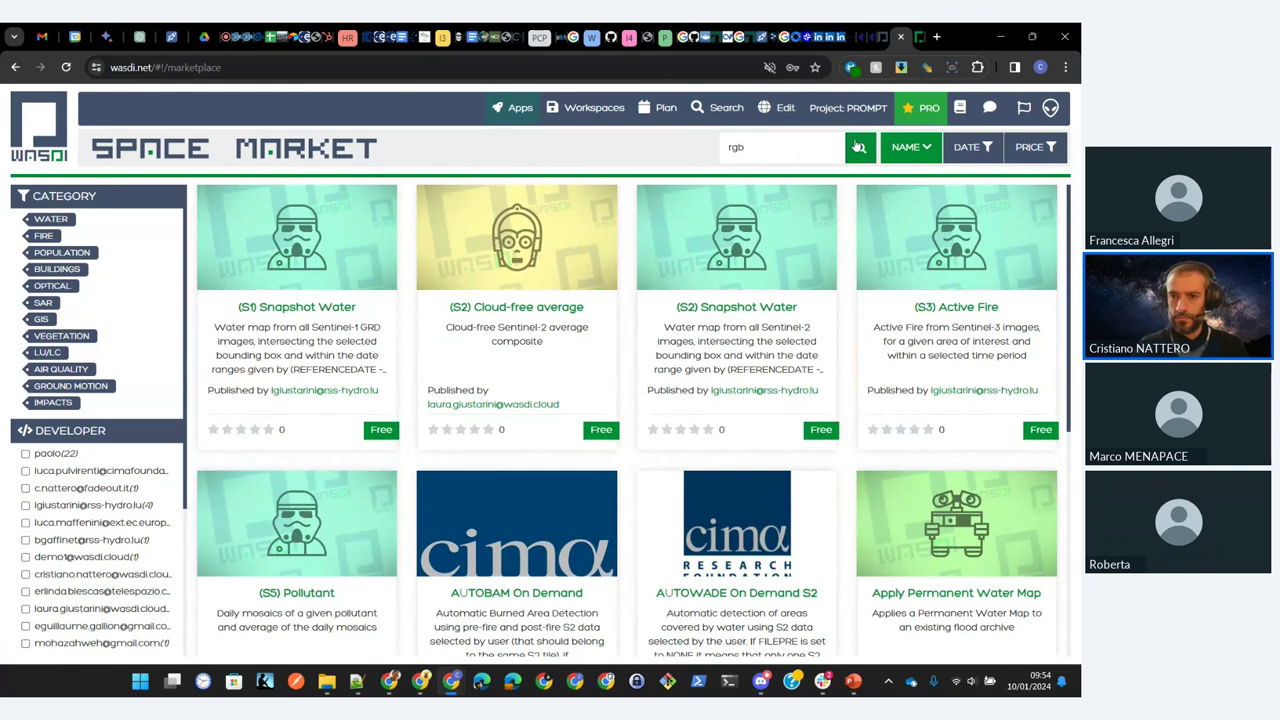
click(858, 147)
click(350, 290)
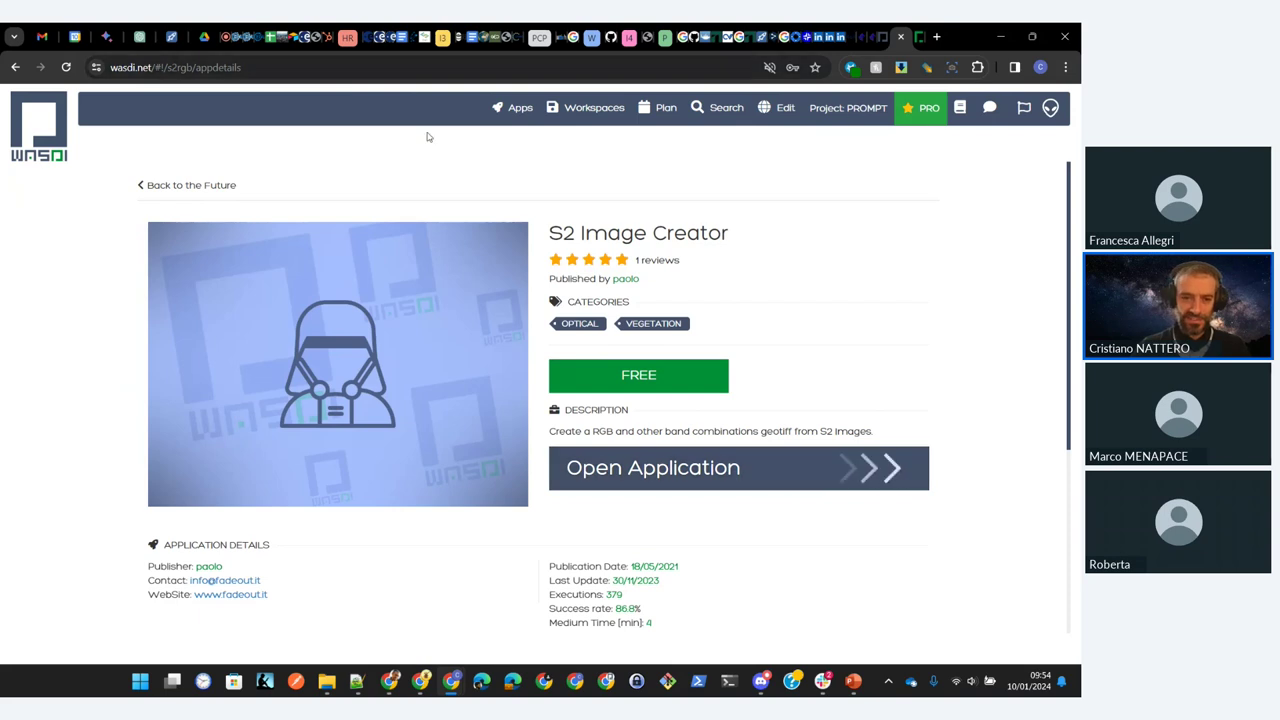
Step: Open the S2 Image Creator application, review the image types it can generate, and set Image To Generate to RGB
click(862, 483)
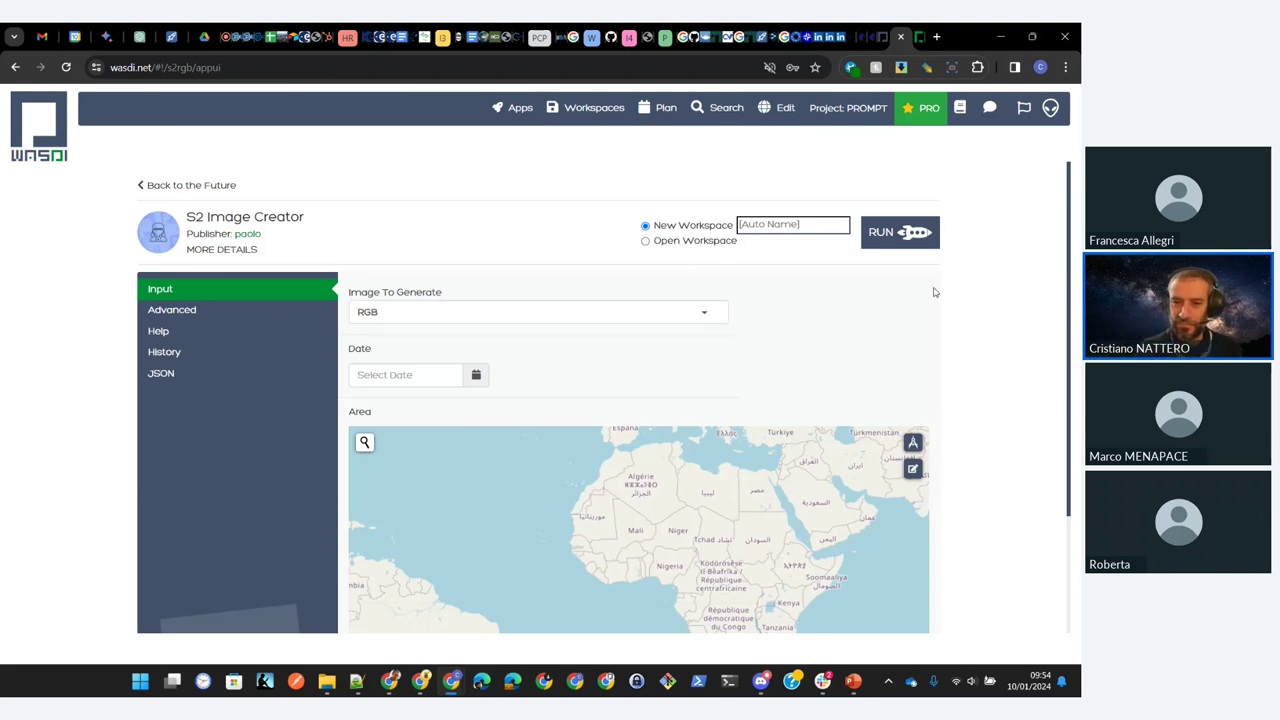
click(706, 318)
scroll(671, 400, down, 2)
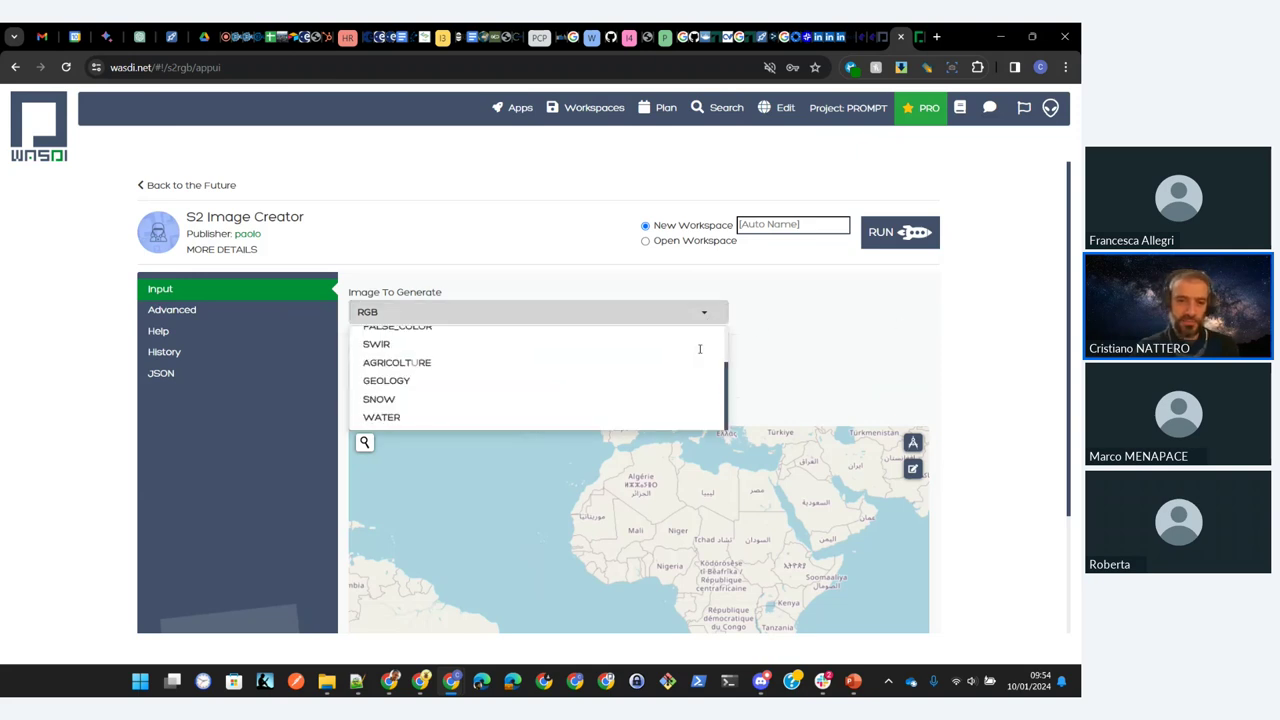
scroll(665, 363, up, 2)
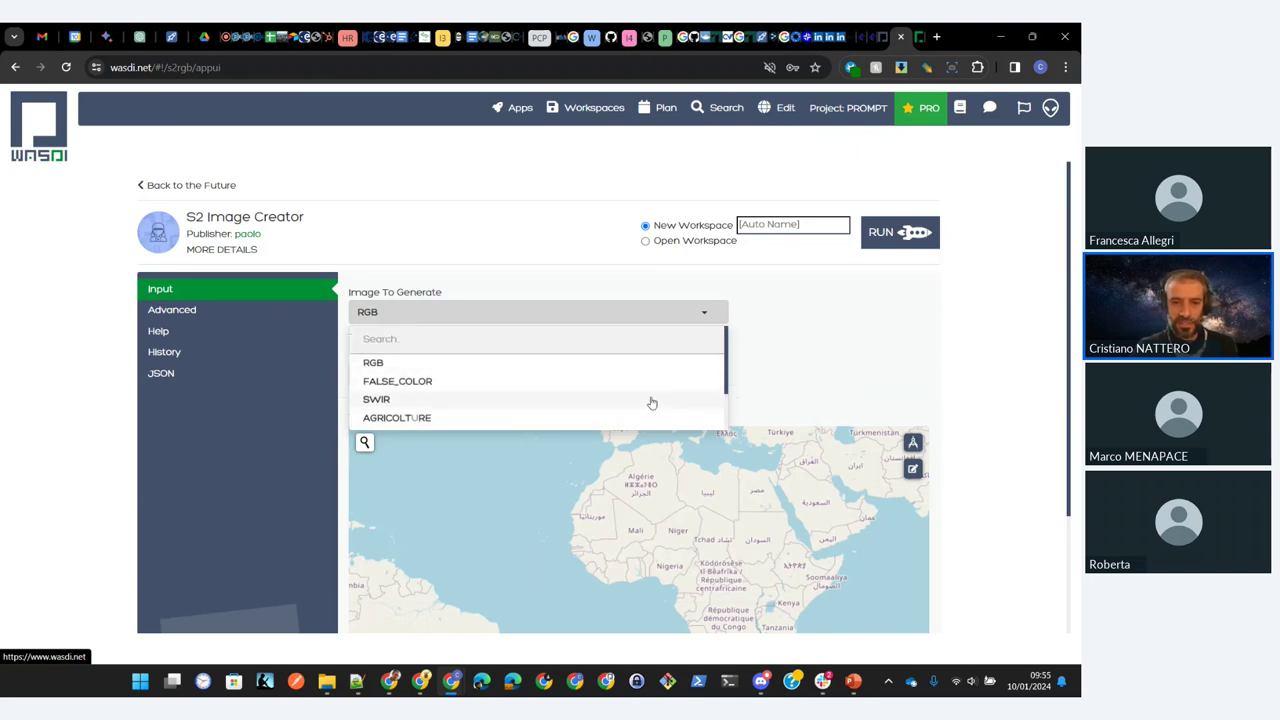
click(654, 364)
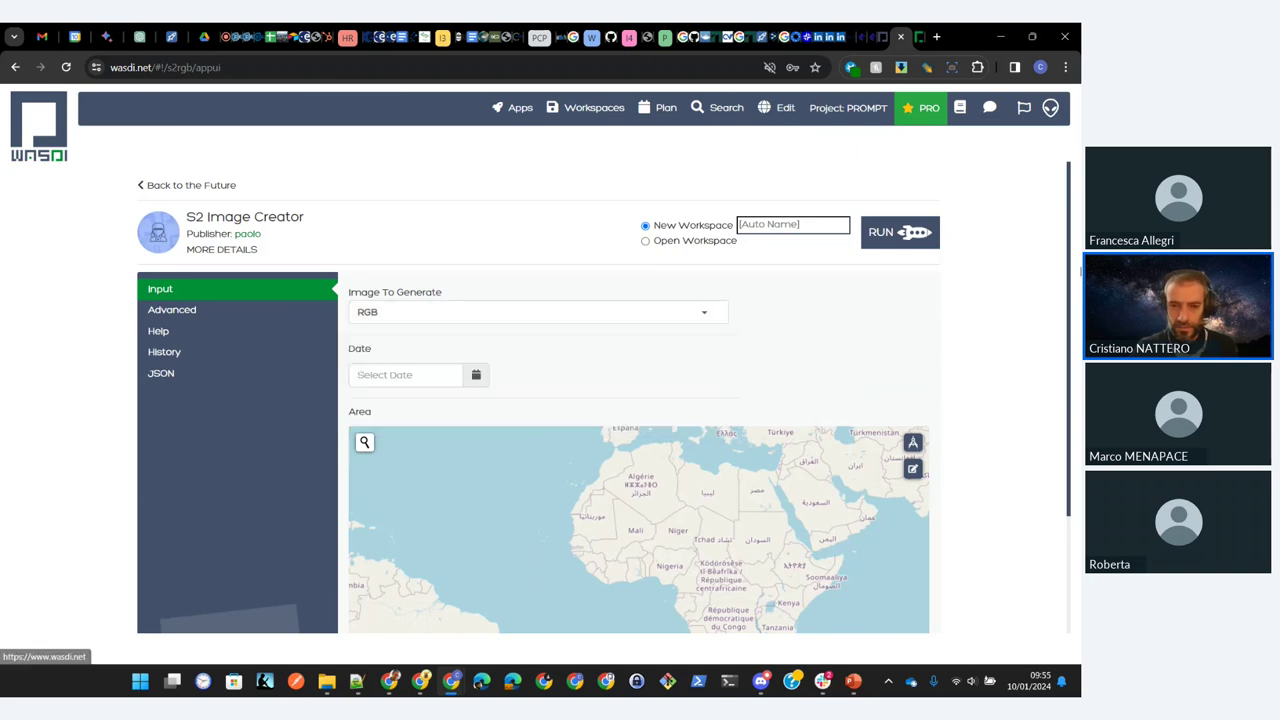
Step: Draw a rectangular area of interest around Palma on the Balearic Islands in the Area map
scroll(966, 297, down, 1)
drag(571, 524, 577, 608)
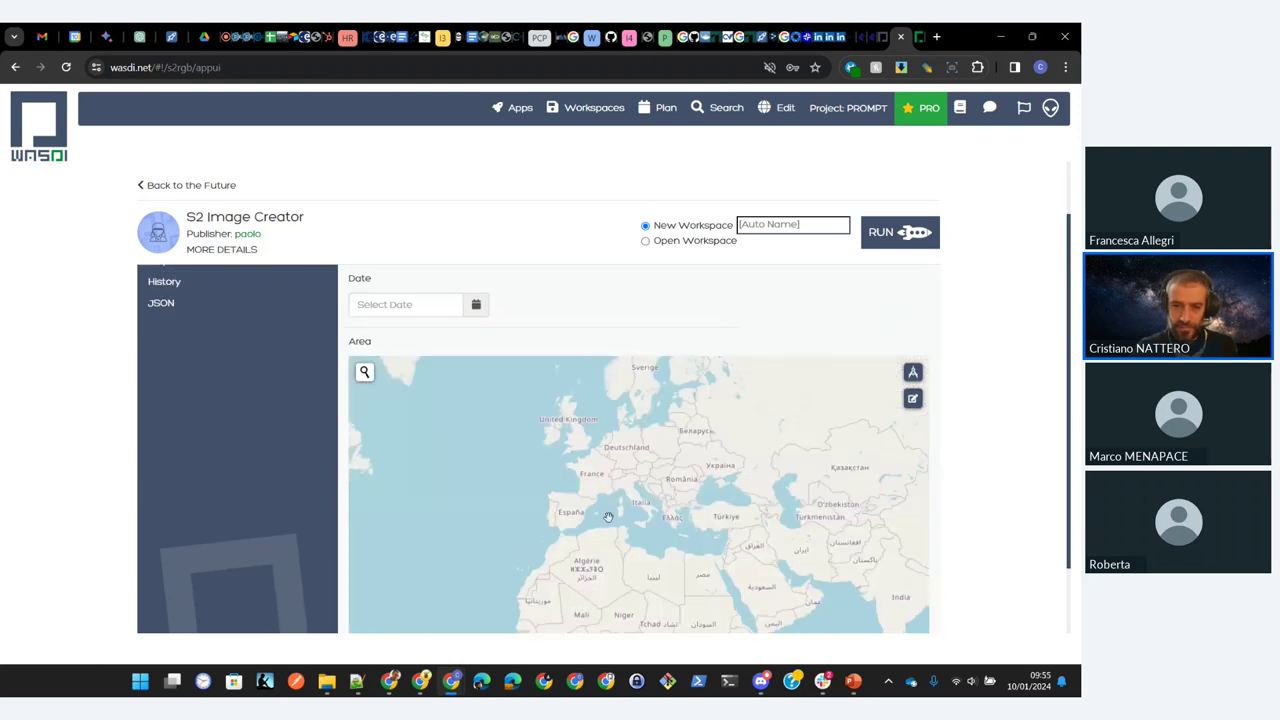
scroll(600, 512, up, 1)
scroll(596, 515, up, 5)
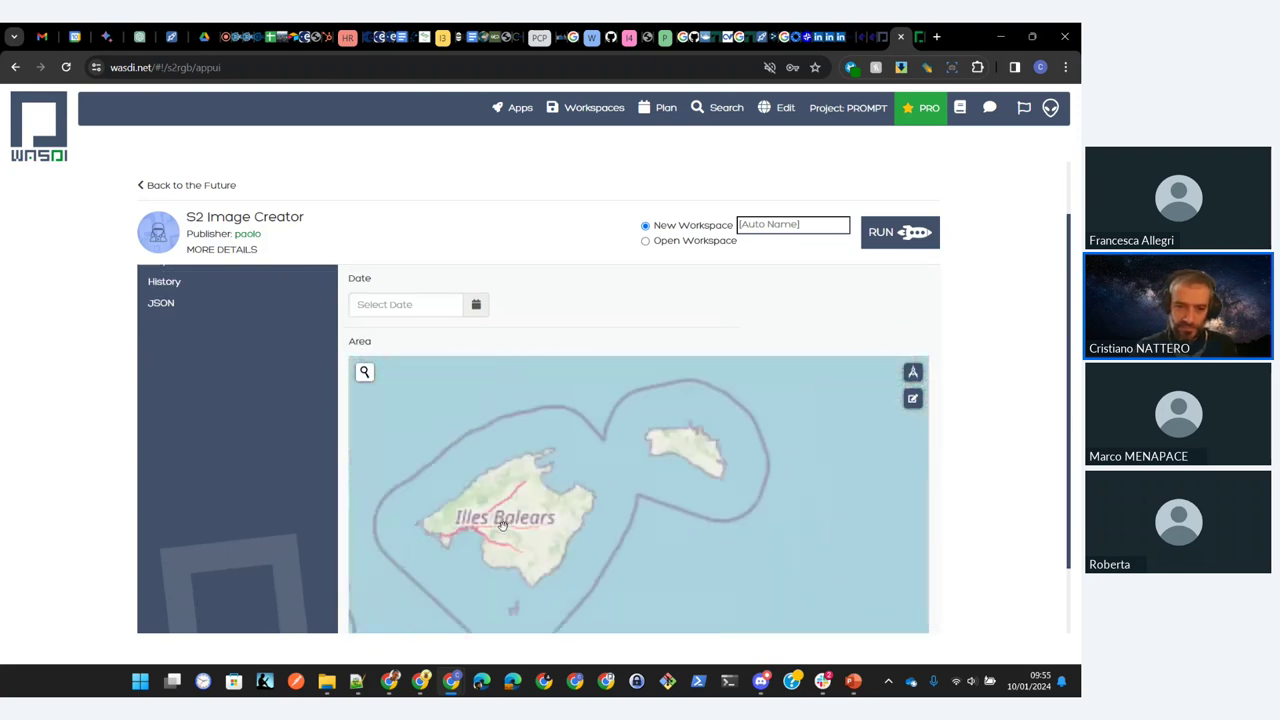
scroll(503, 513, down, 1)
scroll(620, 470, up, 3)
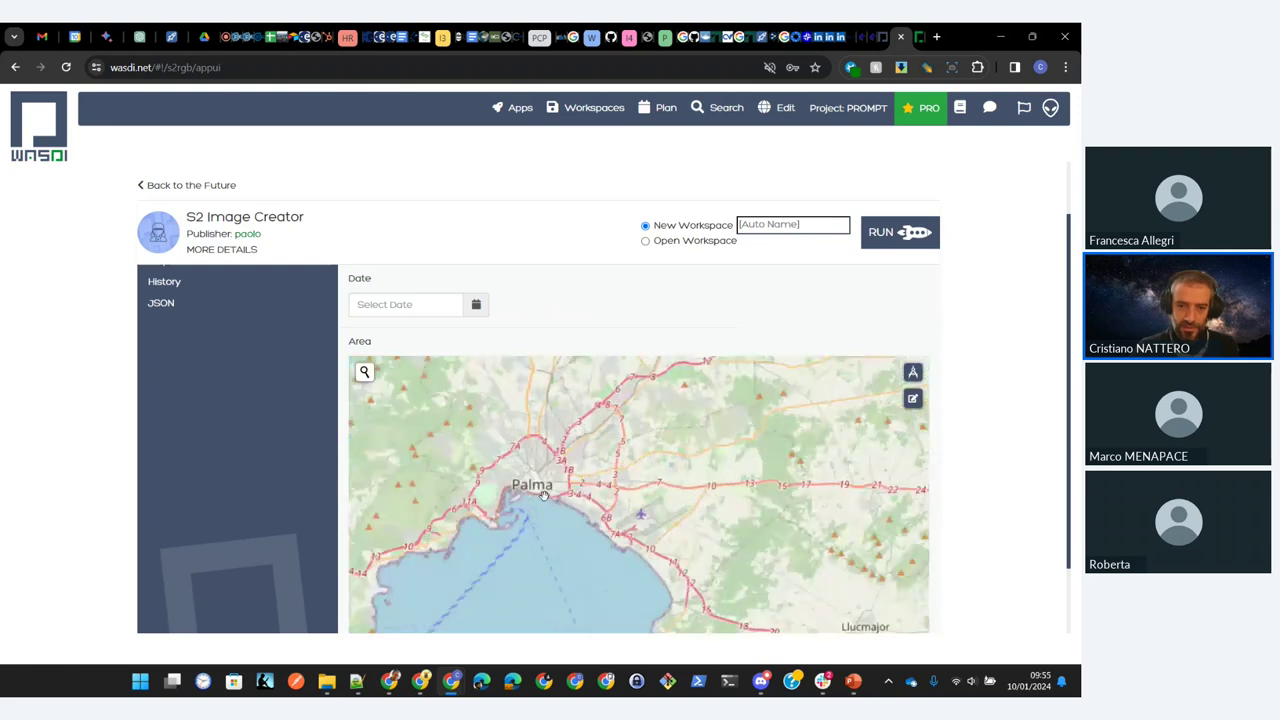
drag(638, 457, 640, 514)
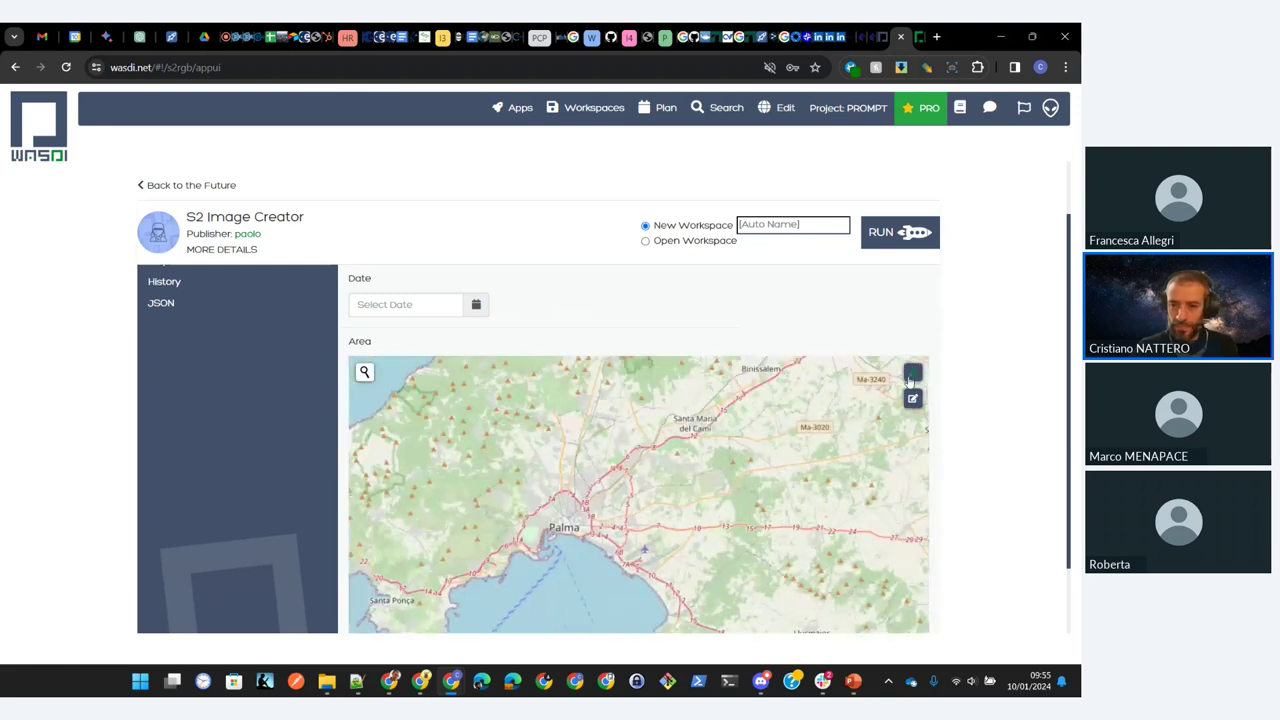
click(912, 372)
mouse_move(449, 425)
mouse_down()
mouse_move(643, 583)
mouse_move(700, 587)
mouse_up()
Step: Set the image date to 2023-08-01
click(476, 304)
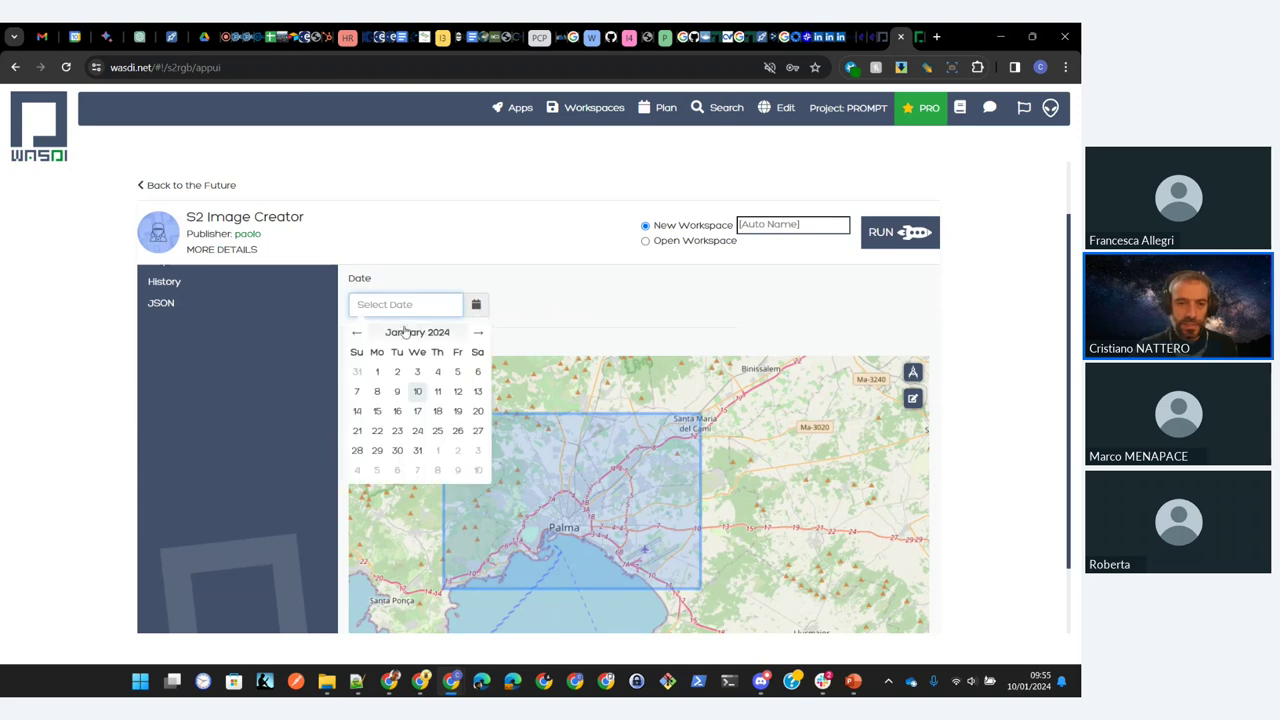
click(357, 332)
click(357, 332)
click(357, 332)
click(357, 332)
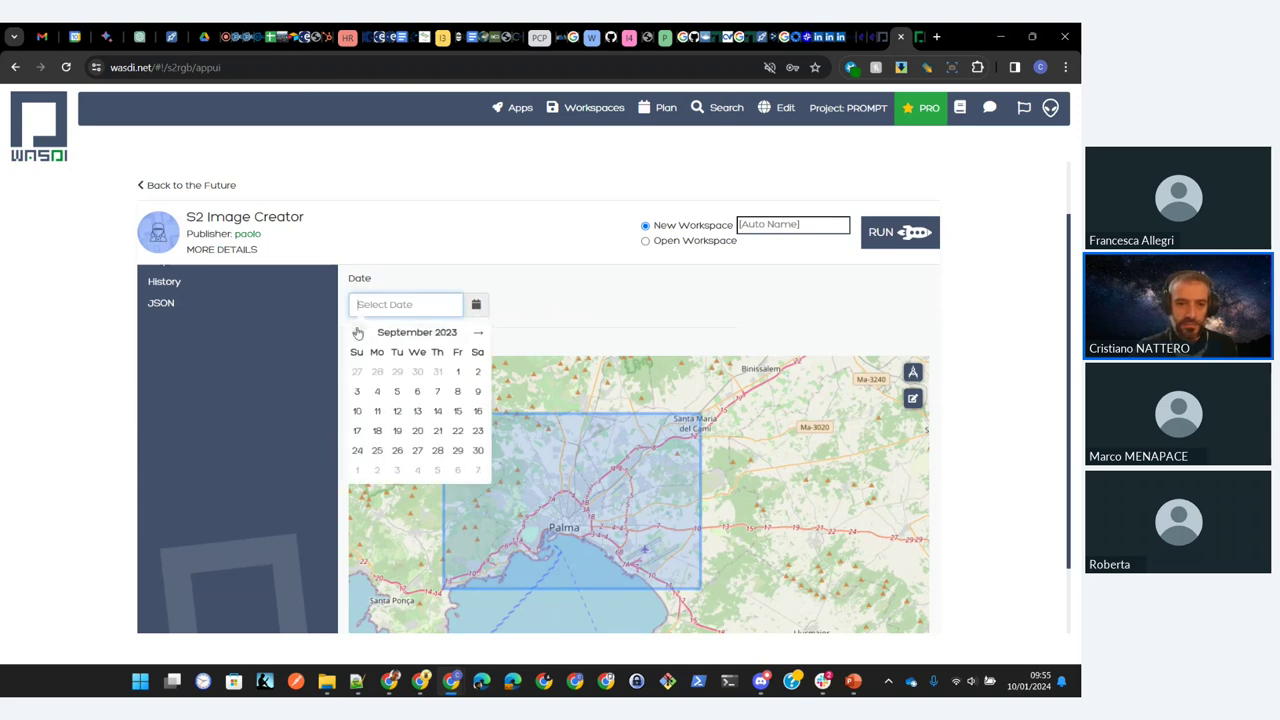
click(357, 332)
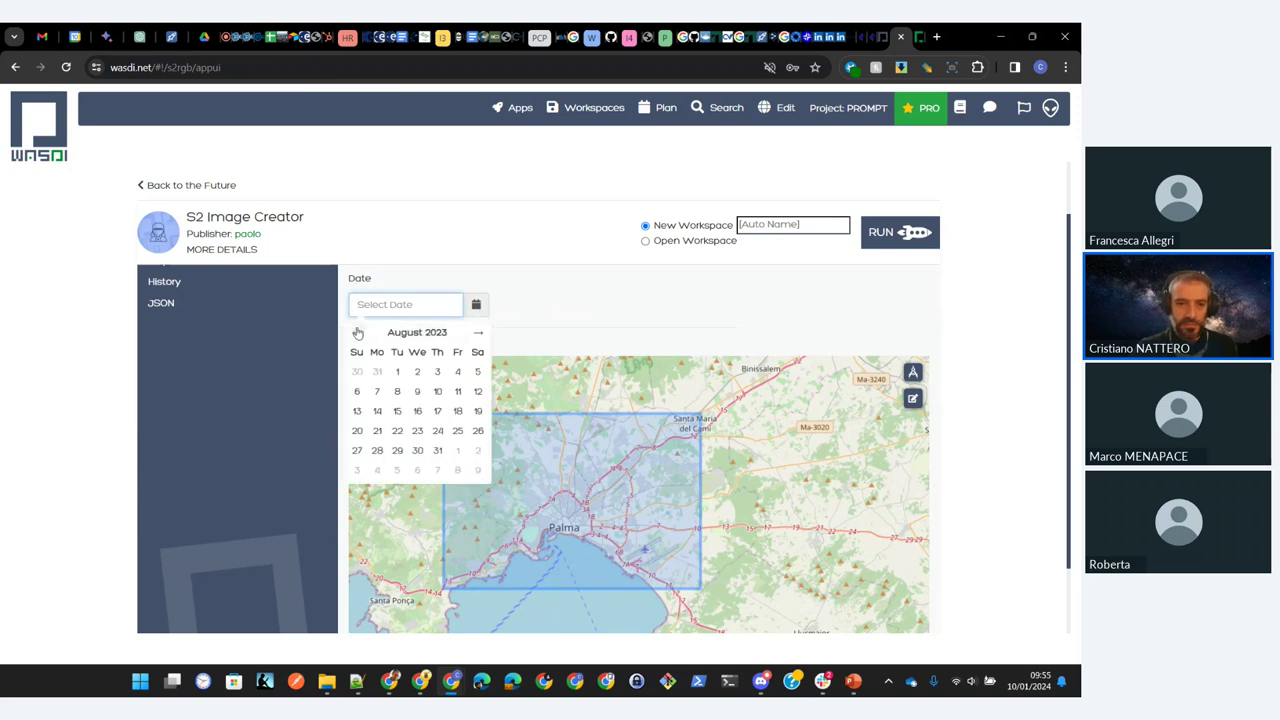
click(397, 372)
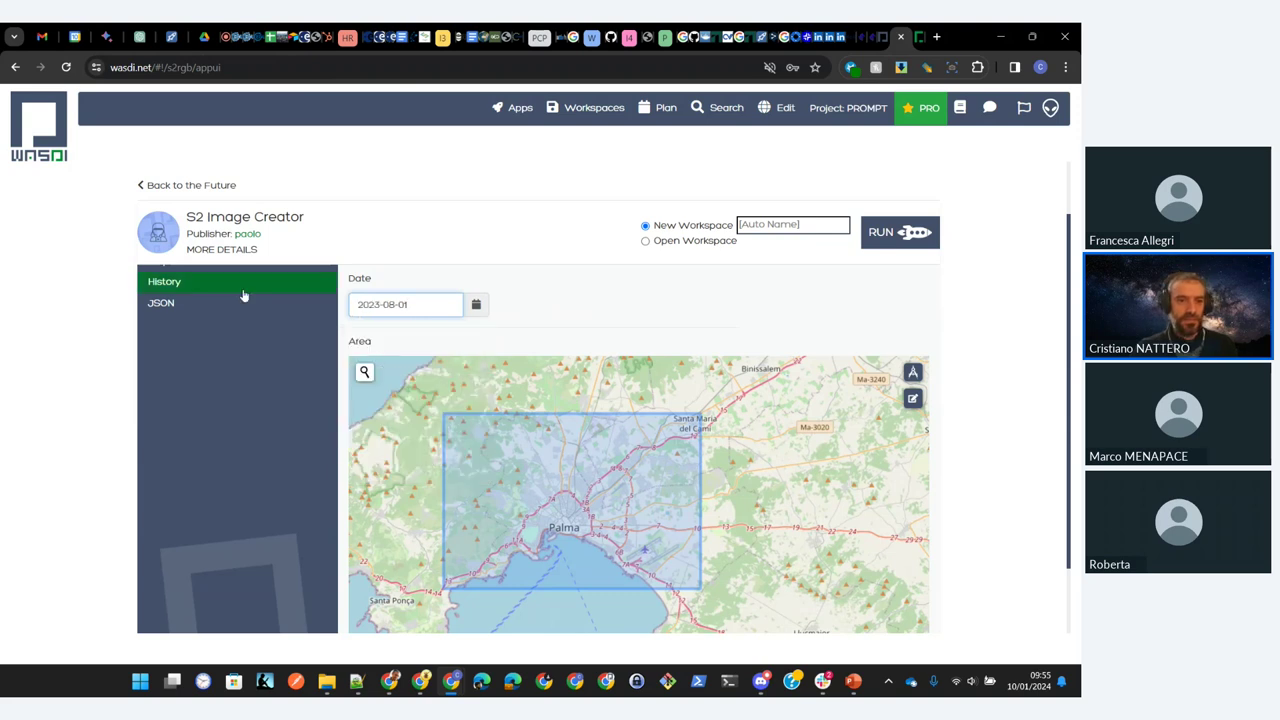
Step: In the advanced parameters, set Max Cloud to 51 and Days Search Buffer to 21
scroll(295, 440, up, 2)
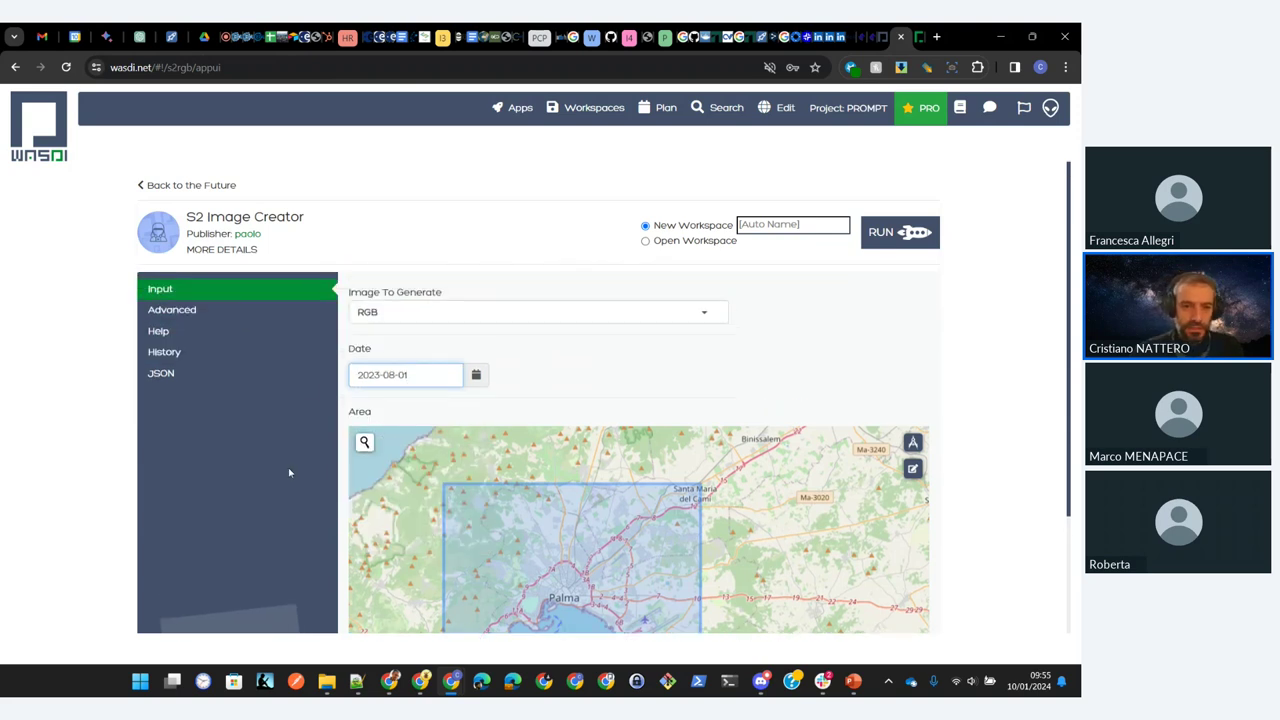
click(242, 318)
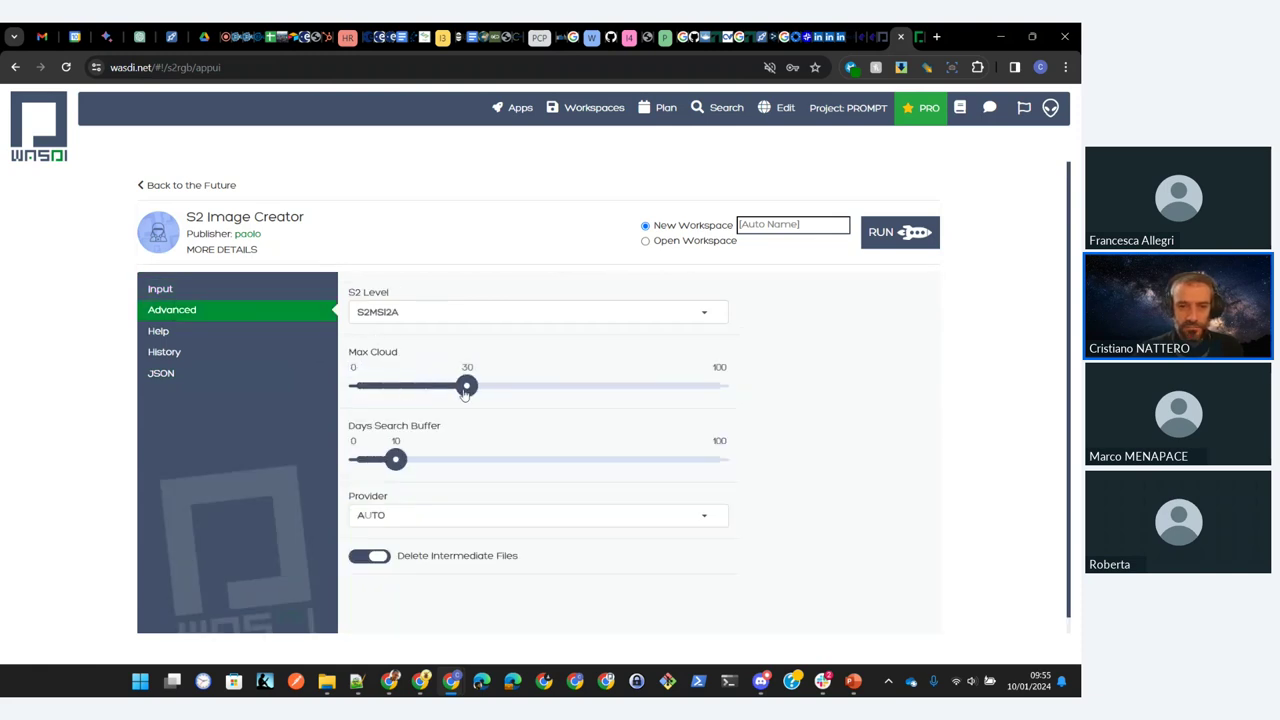
drag(465, 388, 543, 396)
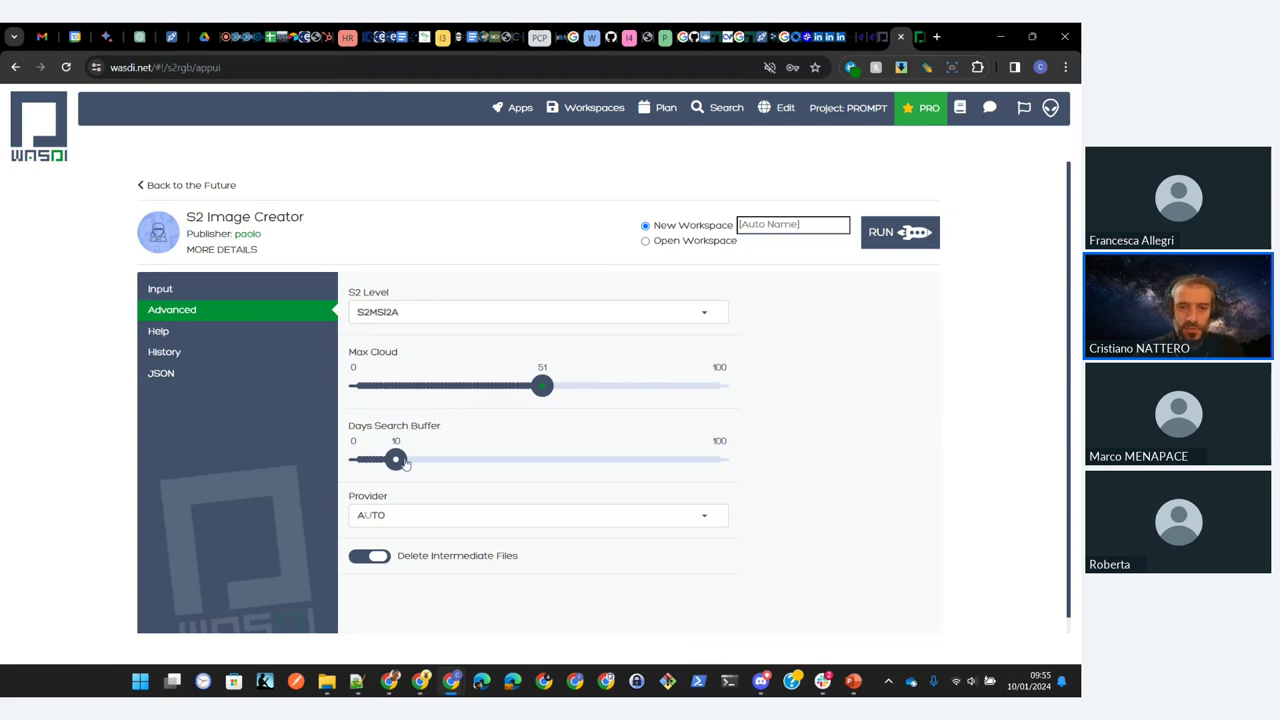
drag(396, 460, 435, 460)
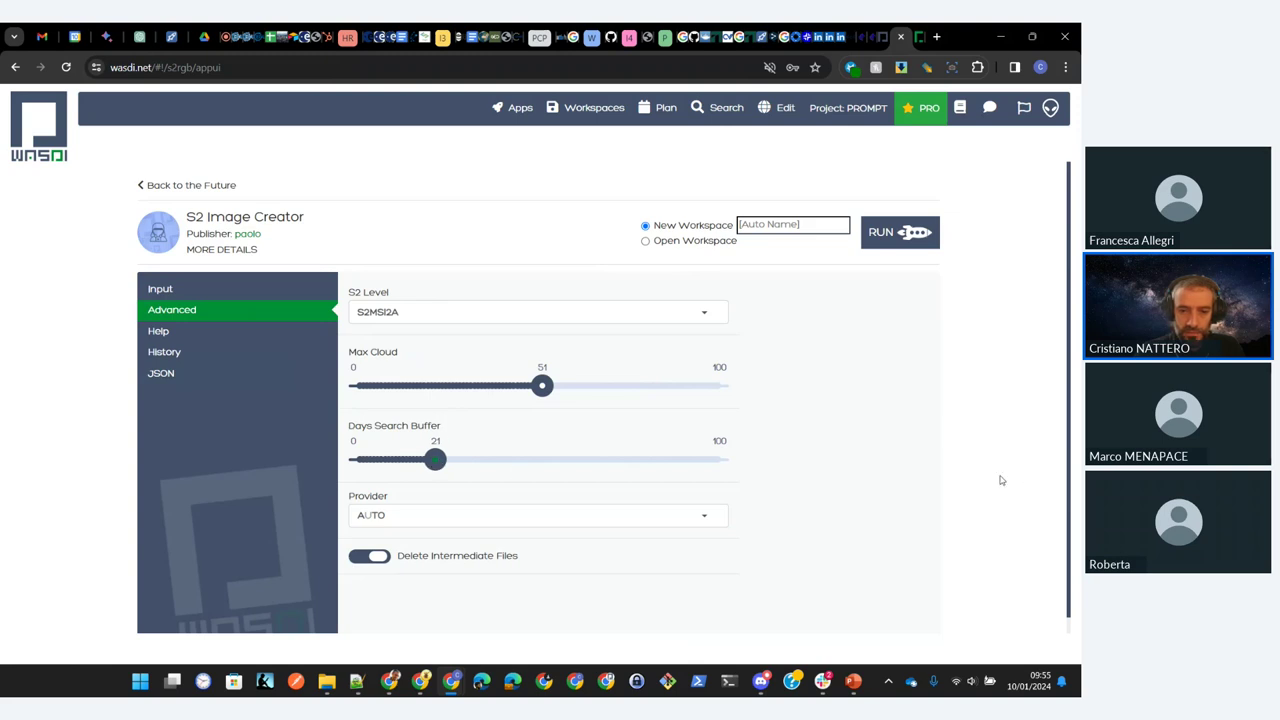
Step: Choose the existing NoR_Webinar workspace as the target and run S2 Image Creator
click(720, 245)
click(775, 239)
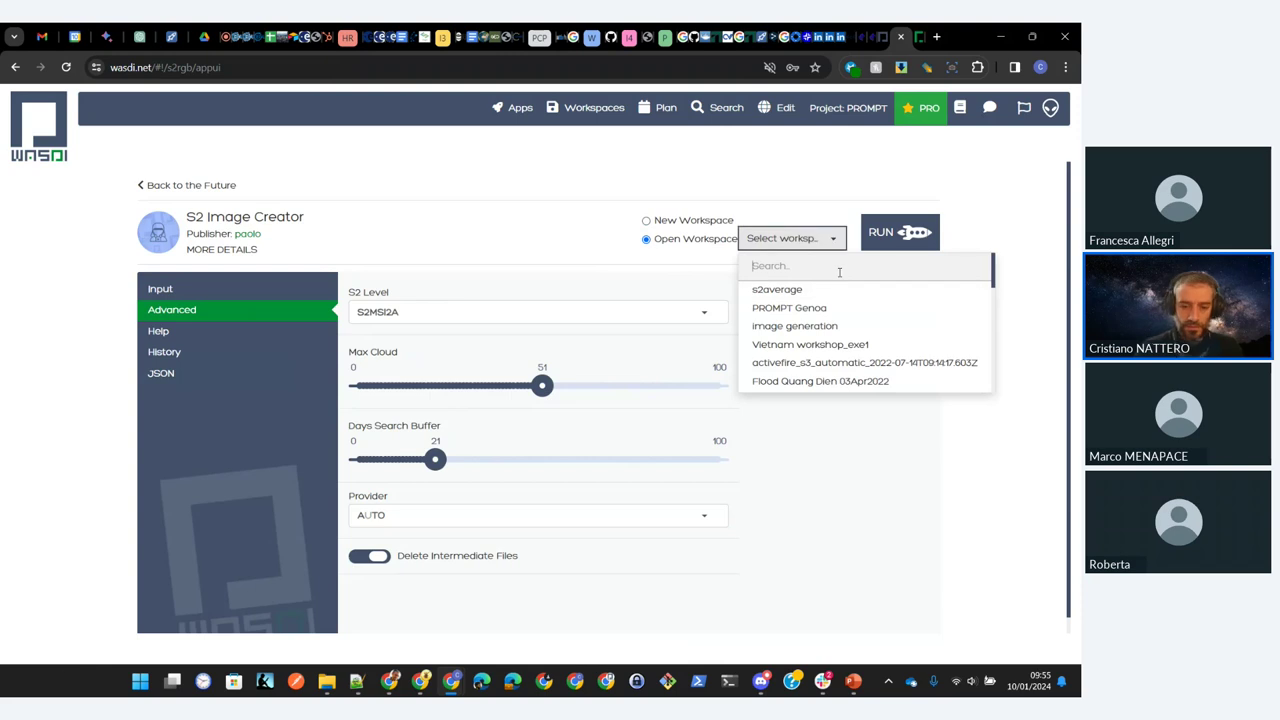
text(nor)
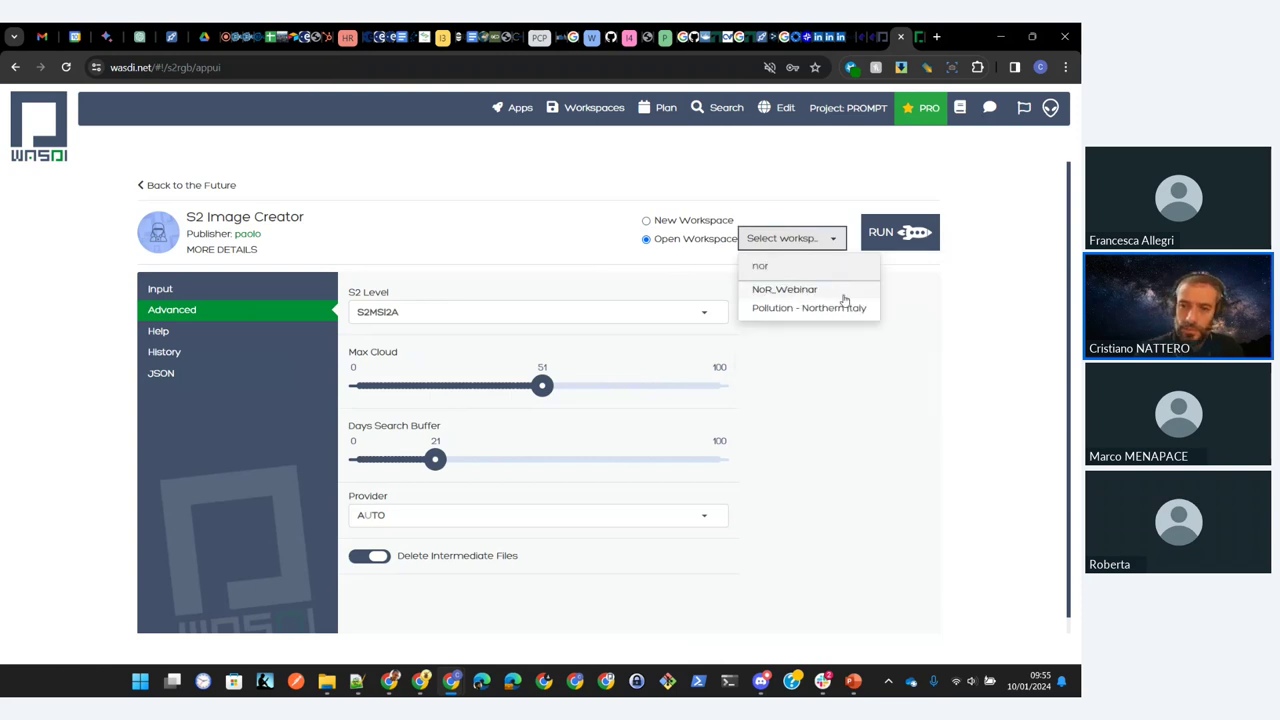
click(842, 291)
click(912, 240)
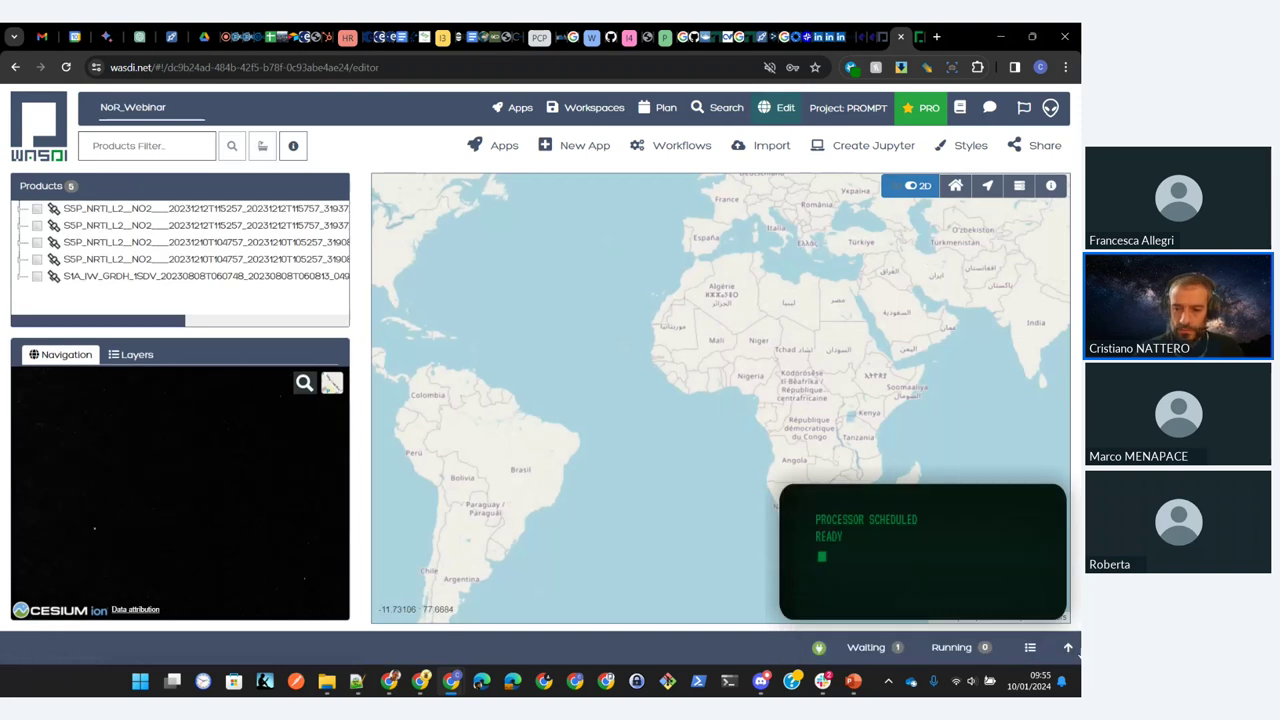
Step: Review the workspace's process list and the log of the s2rgb run, including the image import entry, and close both
click(1068, 647)
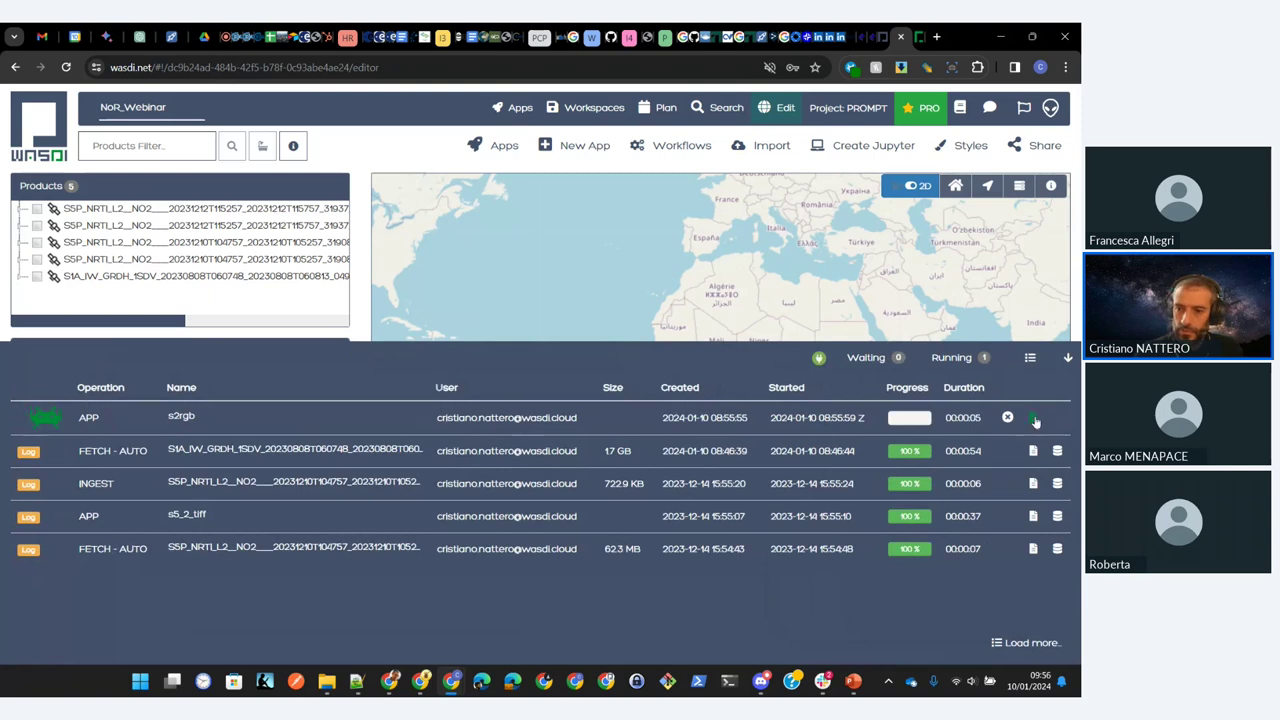
click(1034, 418)
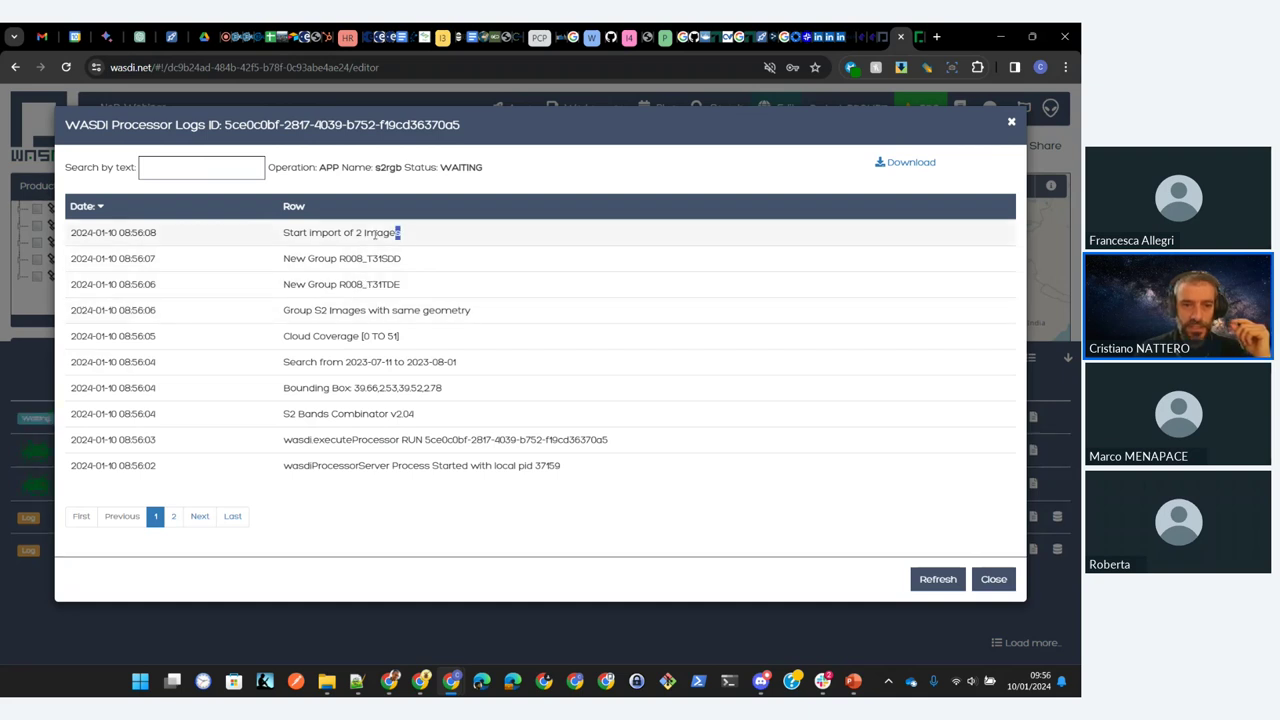
drag(308, 232, 400, 237)
click(562, 235)
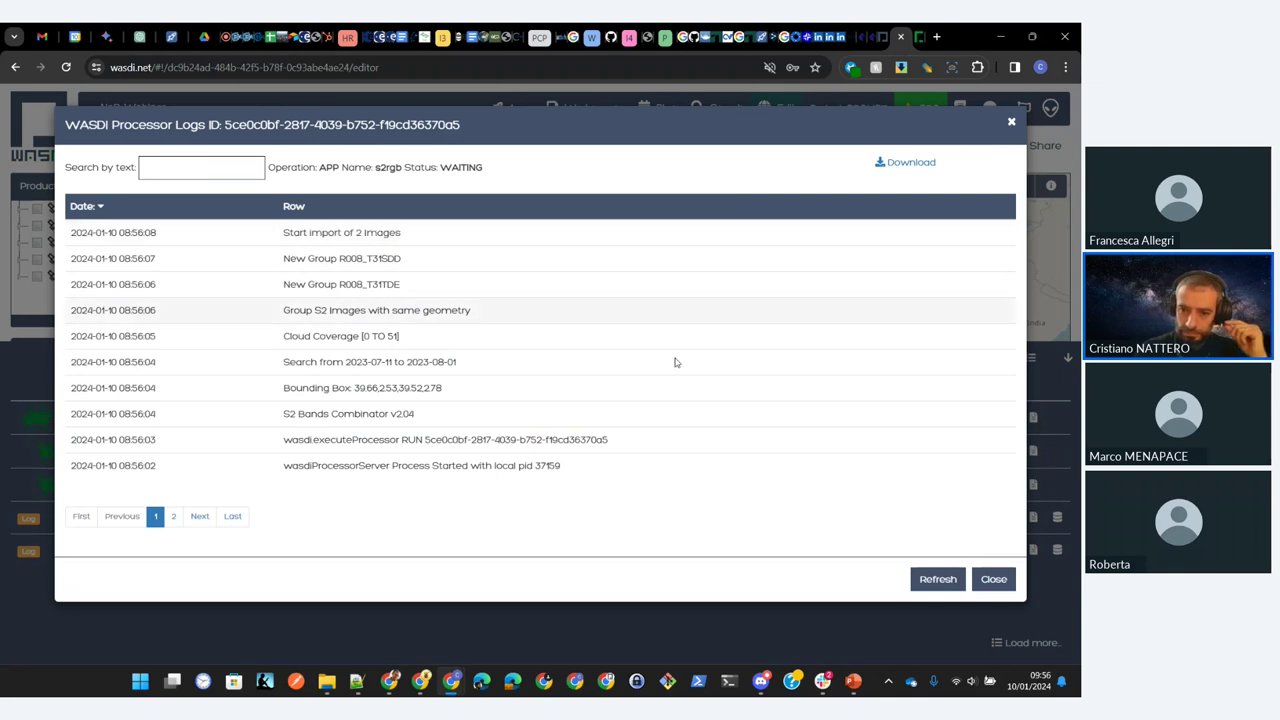
click(986, 580)
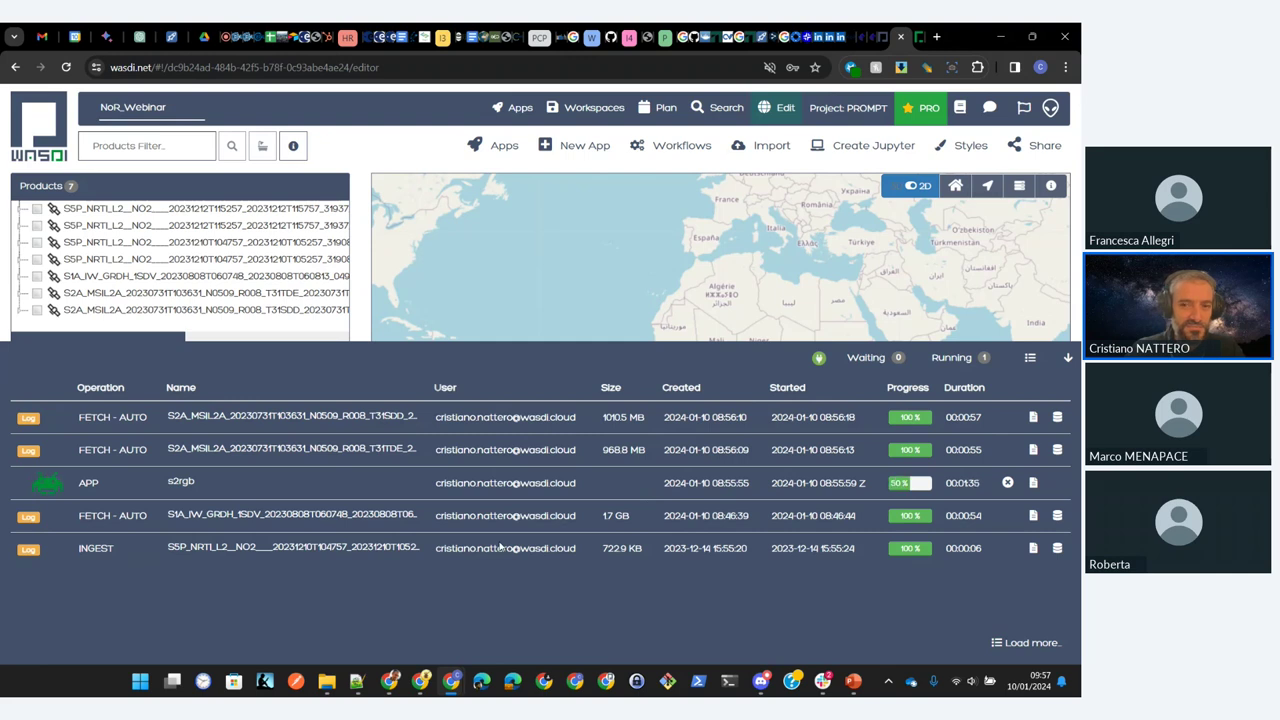
click(1068, 360)
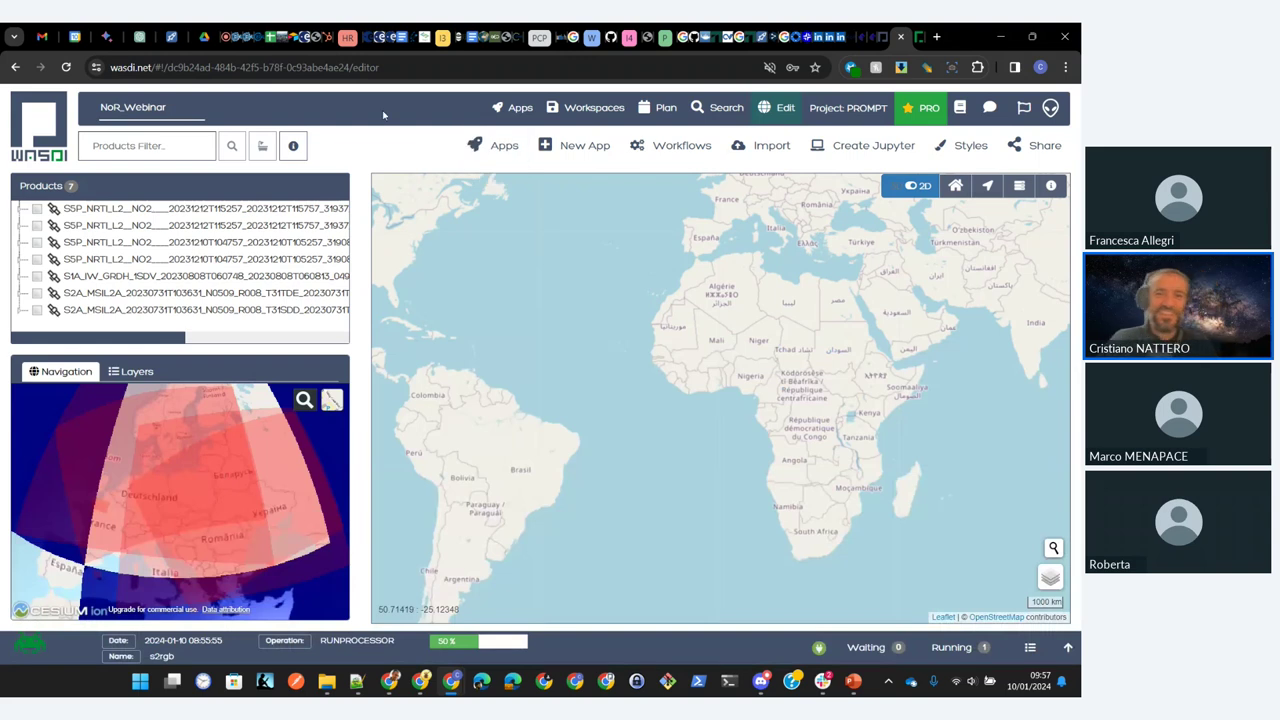
Step: Search the Space Market for "freq" and review the details of the Flood Frequency Map Generator app
click(515, 110)
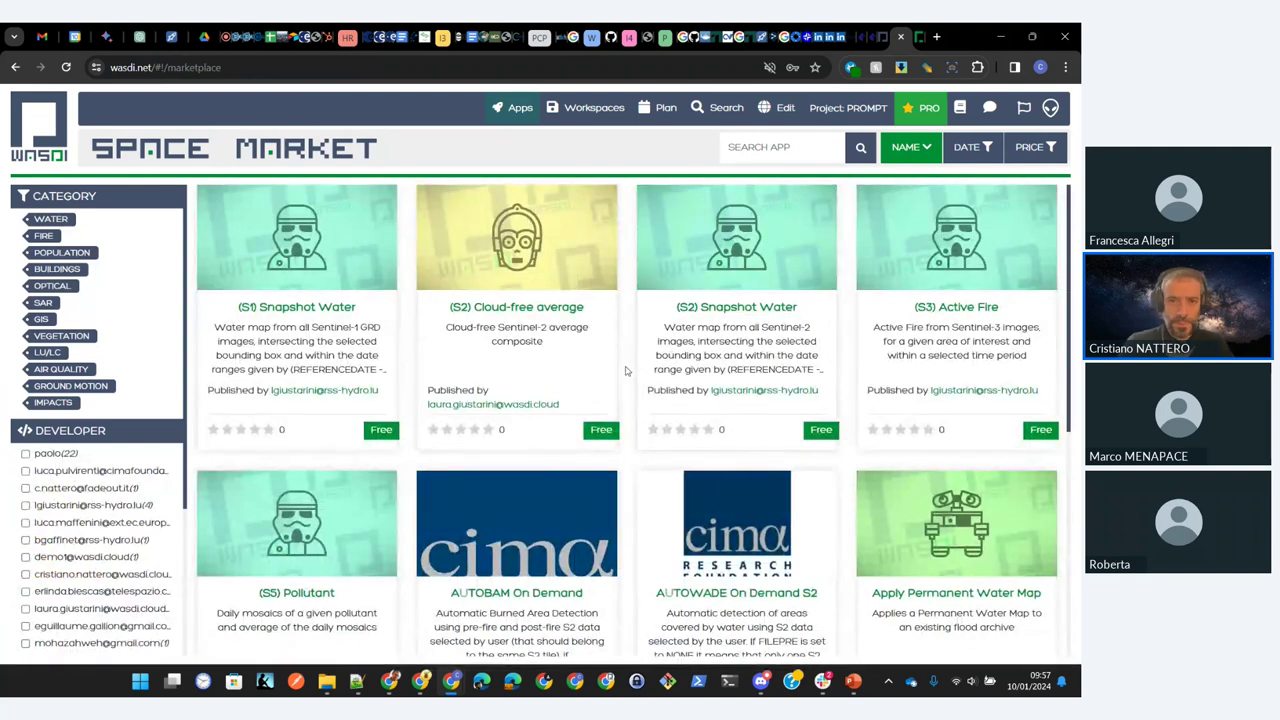
click(790, 148)
text(t)
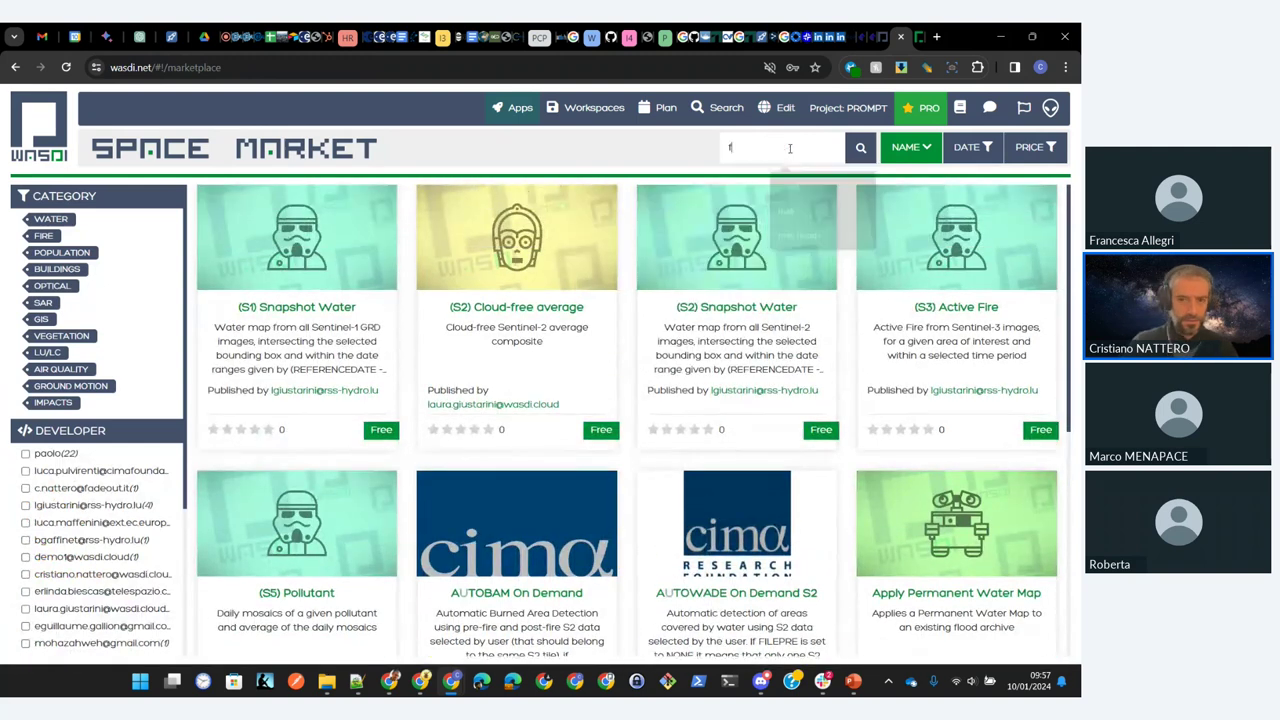
text(i)
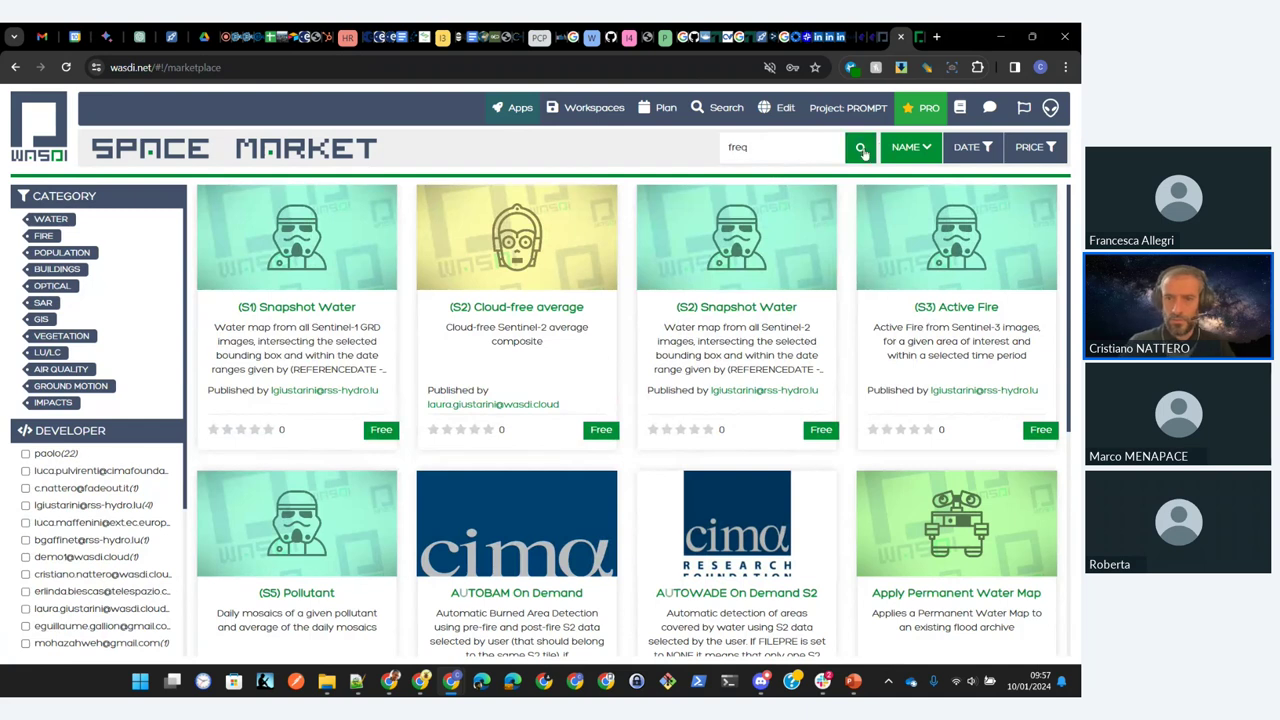
click(863, 152)
click(315, 292)
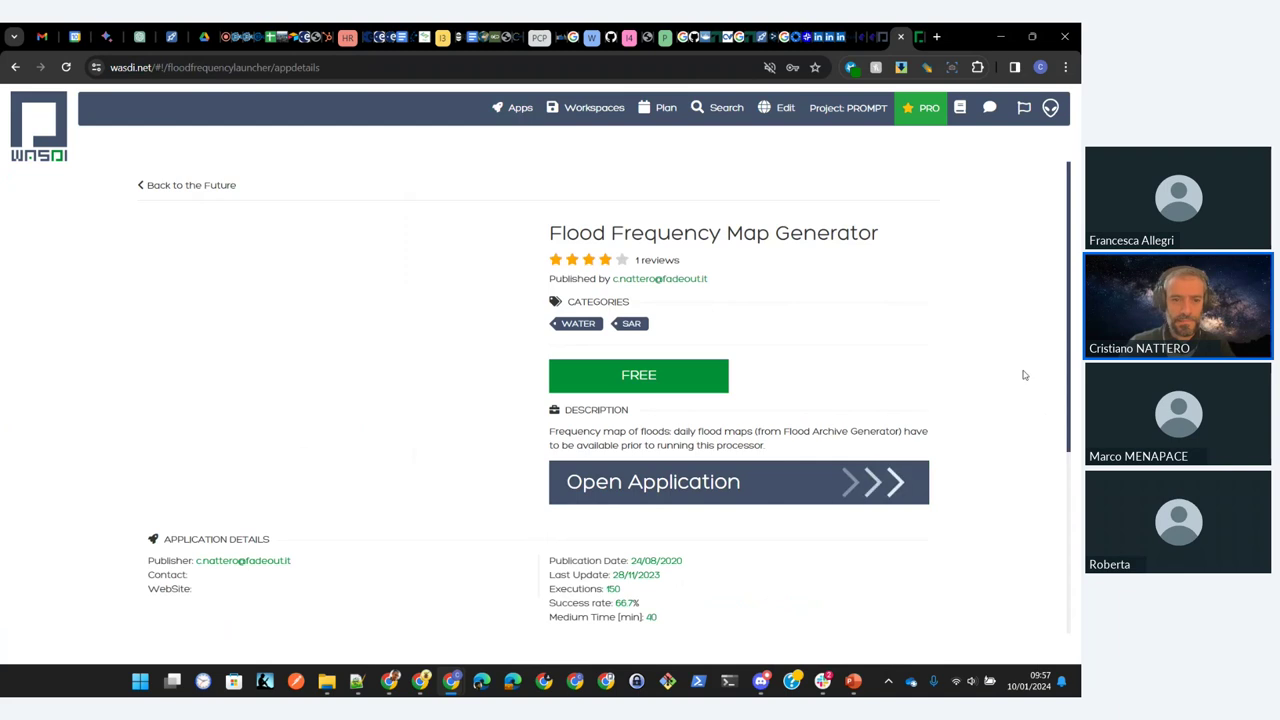
scroll(1000, 373, down, 2)
scroll(1023, 375, up, 2)
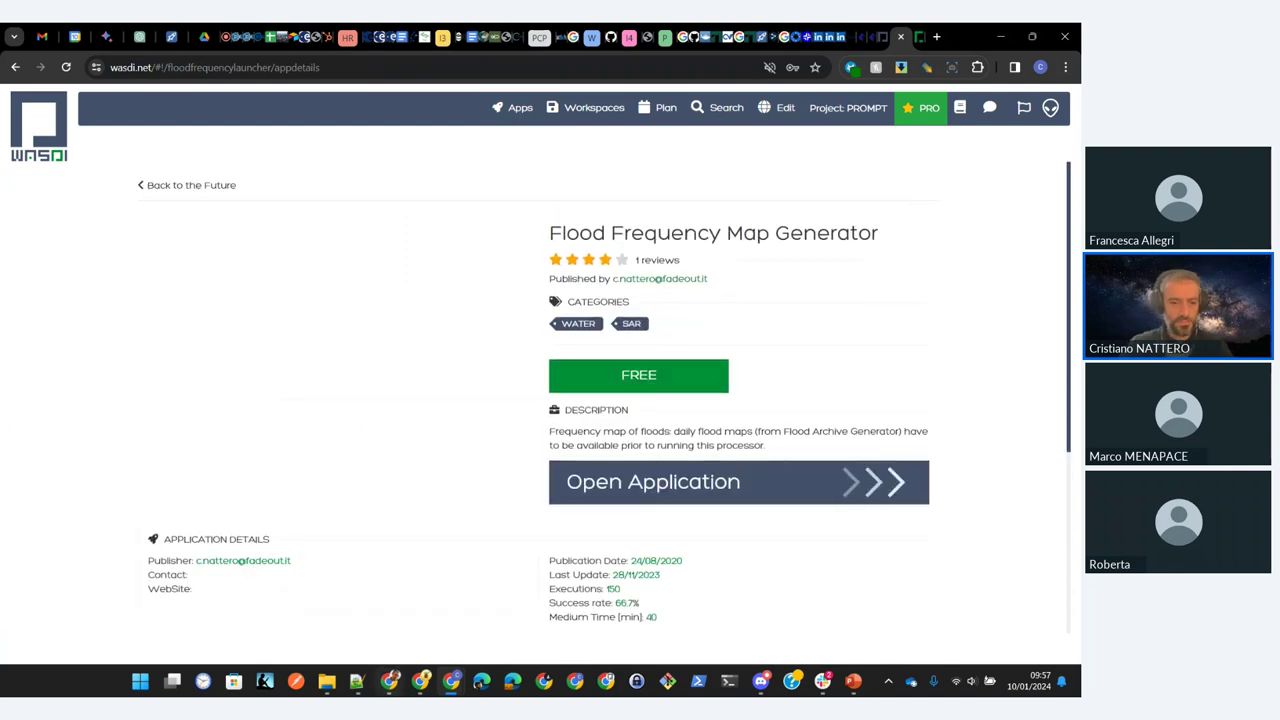
Step: Switch to the other Chrome profile window, open the WASDI site and sign in with the saved credentials
mouse_move(422, 688)
click(449, 632)
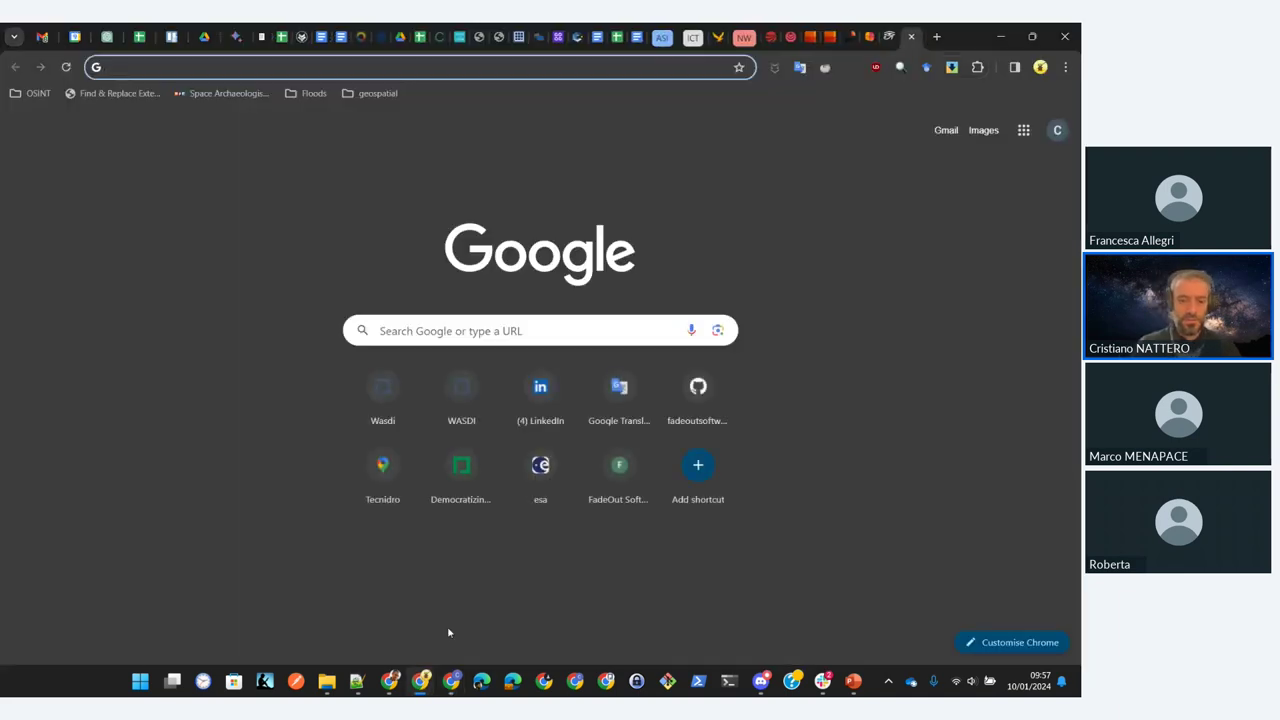
text(wasdi)
key(Return)
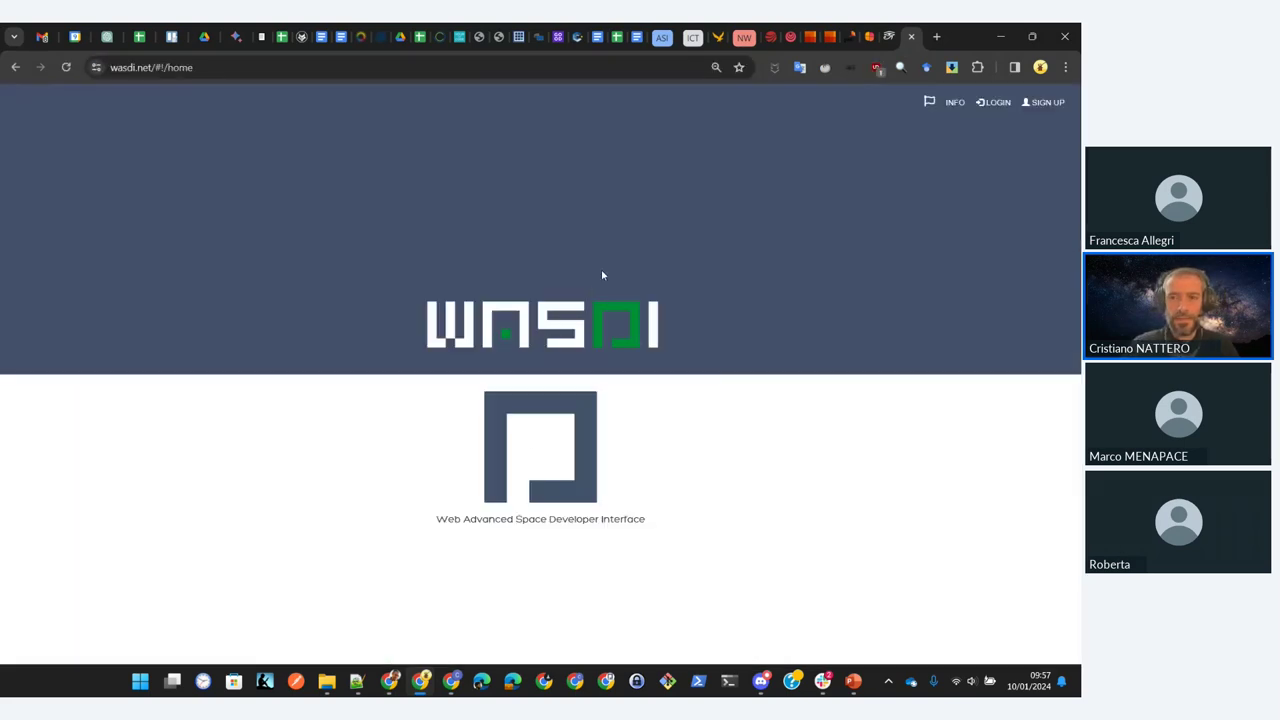
click(990, 106)
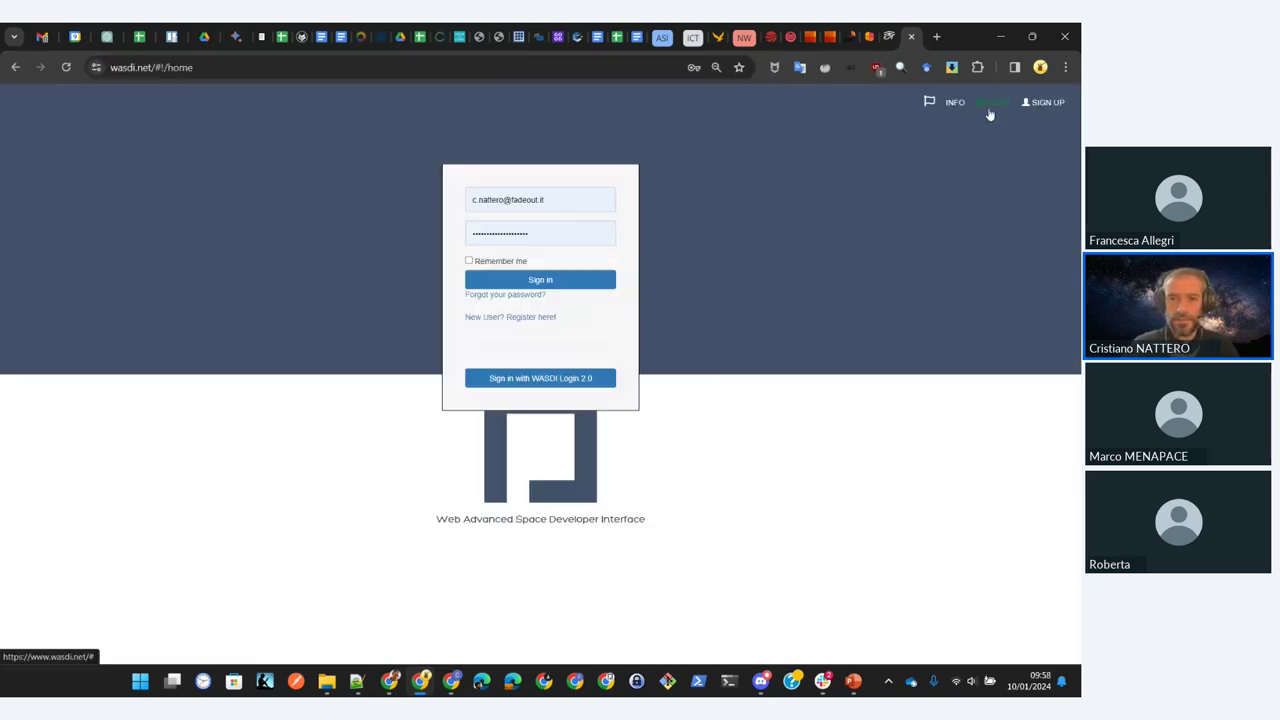
click(552, 280)
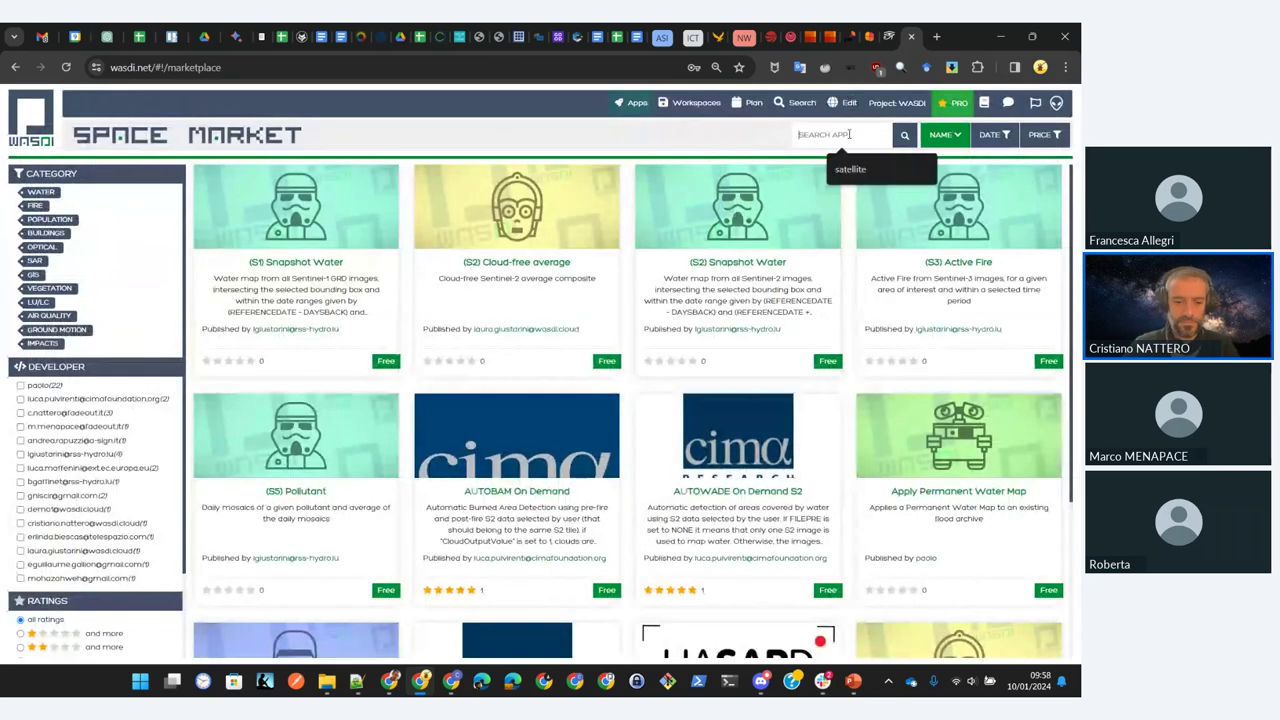
Step: Under this account, find the Flood Frequency Map Generator by searching the Space Market for "freq" and open its details
click(849, 134)
text(fleq)
click(904, 135)
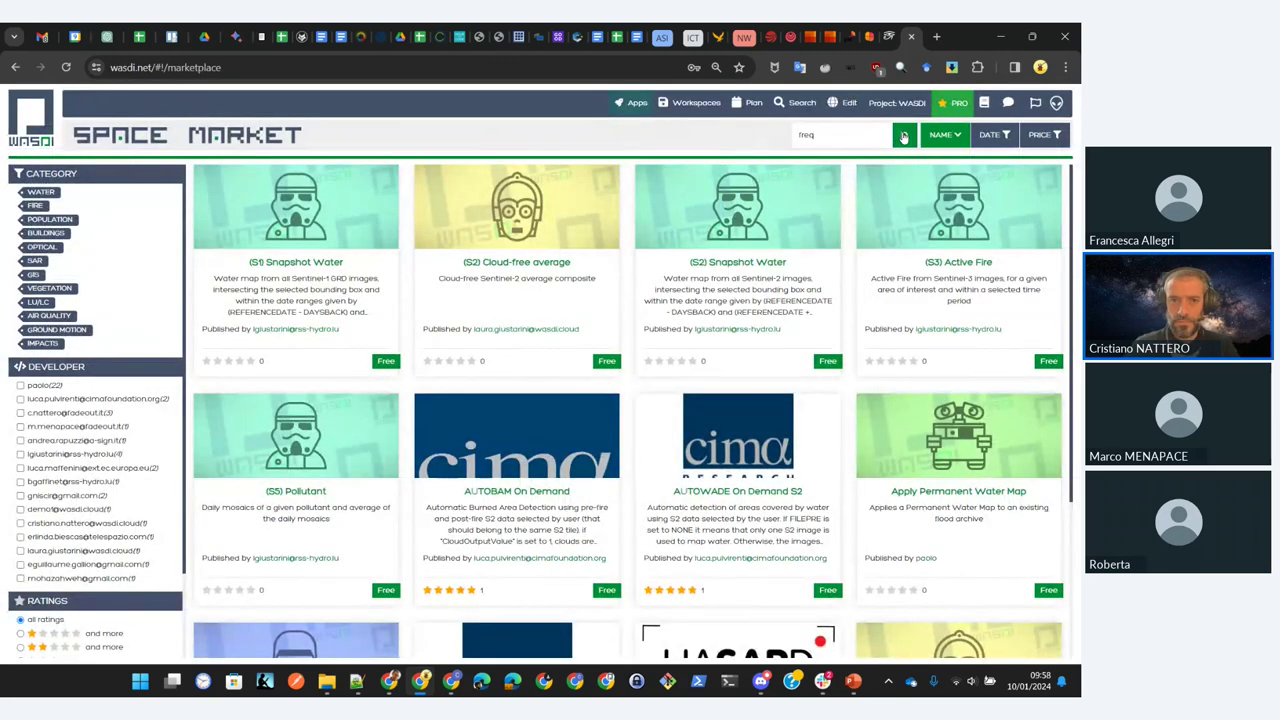
click(238, 318)
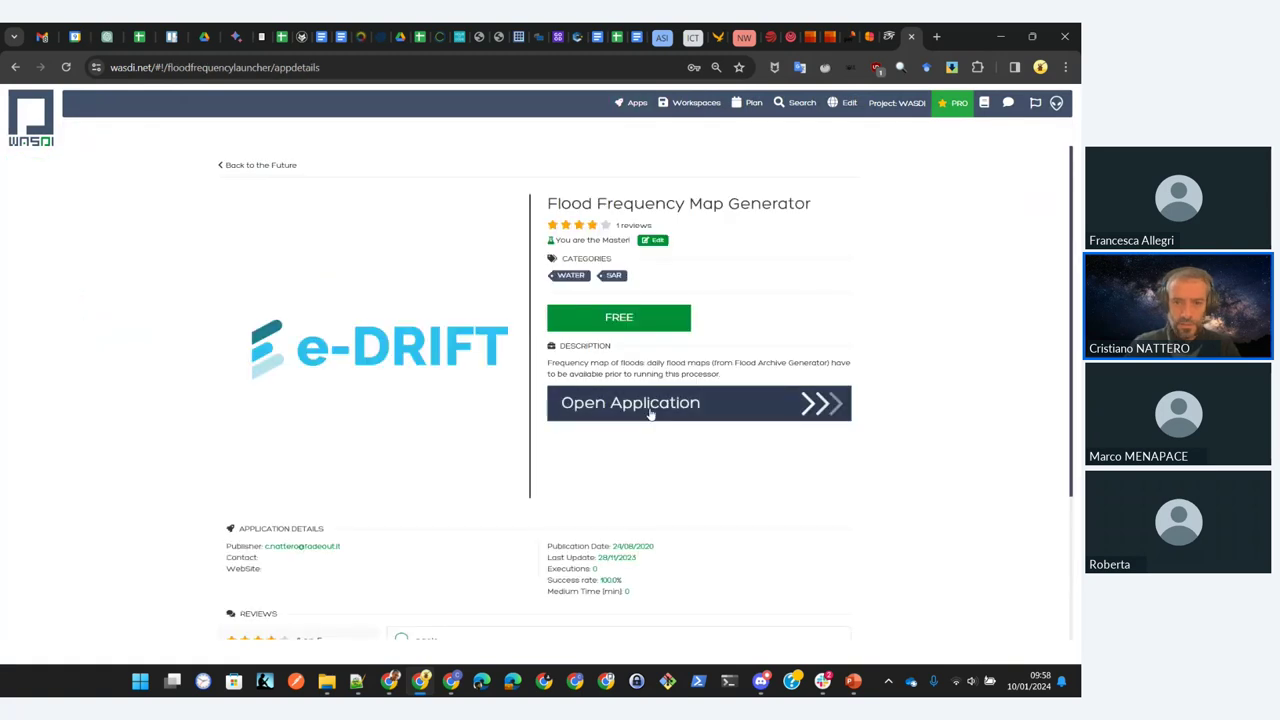
Step: Enlarge the page to 100%, look over the app details, and open the Flood Frequency Map Generator application to review its basic parameters
key(ctrl+plus)
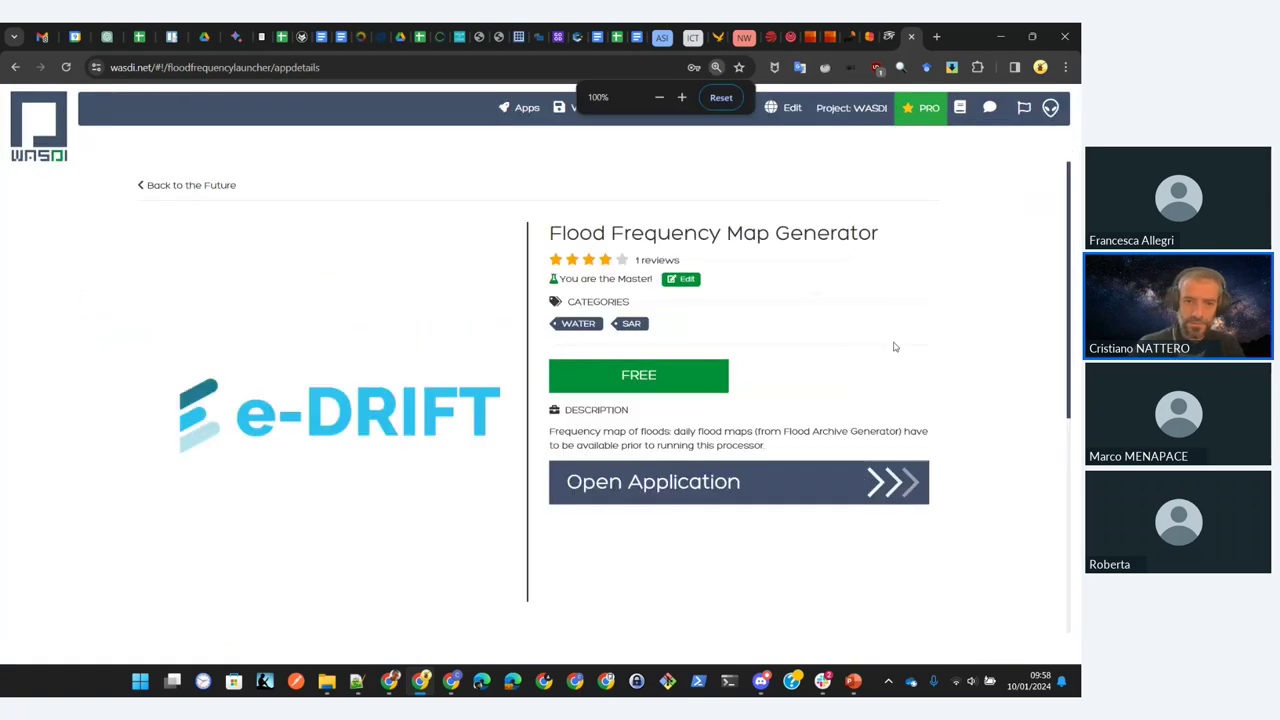
scroll(895, 347, down, 5)
scroll(560, 480, up, 5)
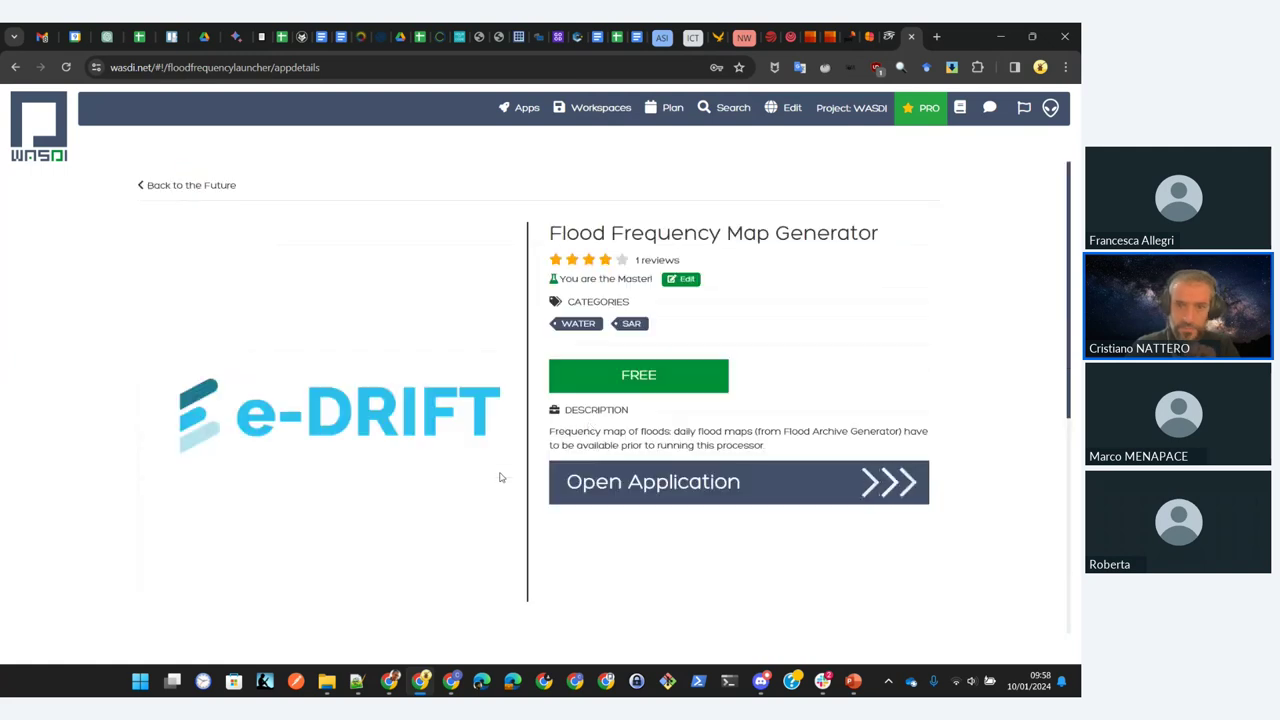
click(723, 481)
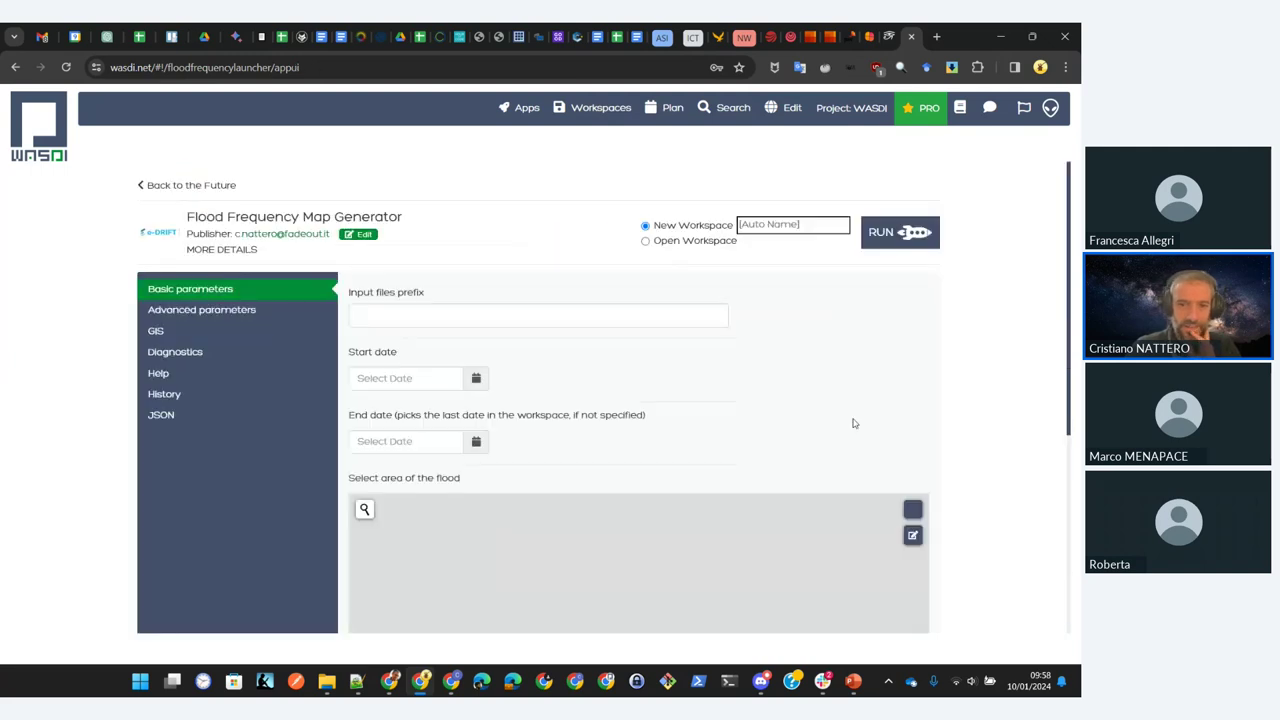
scroll(277, 531, down, 5)
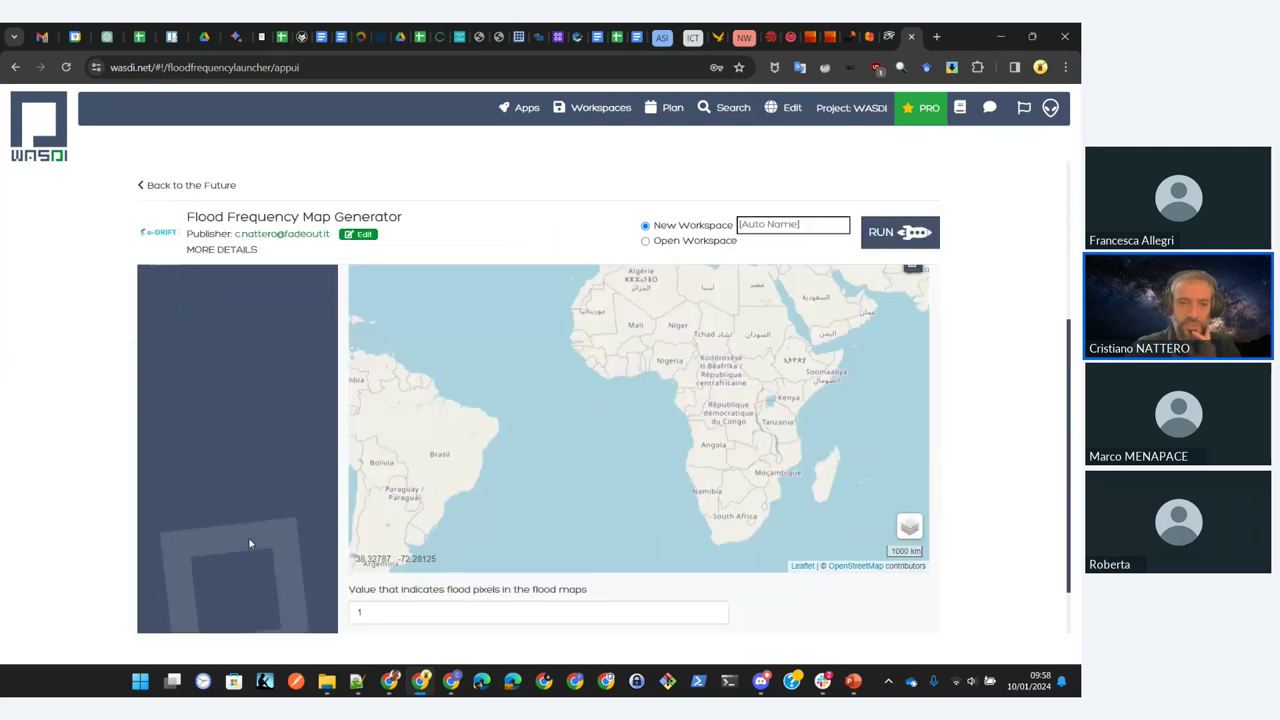
Step: Review the basic parameters of the Flood Frequency Map Generator, from the input files prefix and dates to the flood area map
scroll(889, 543, up, 5)
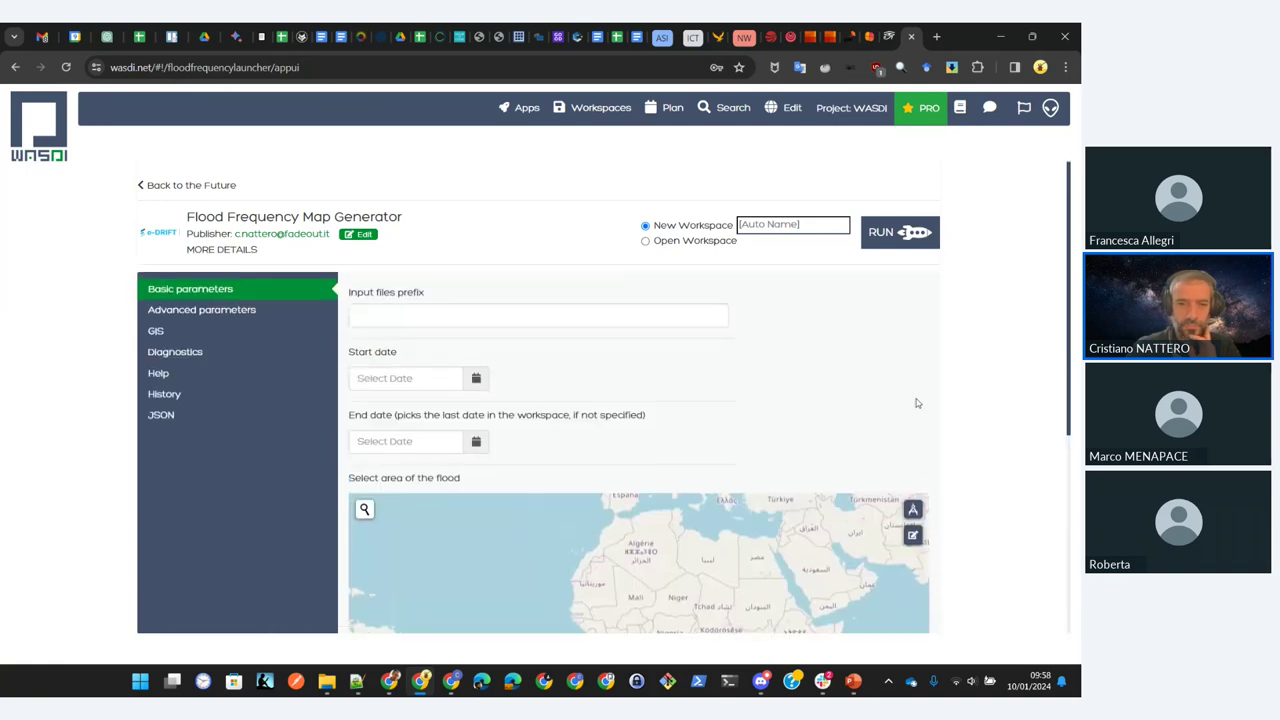
scroll(184, 529, down, 3)
scroll(186, 529, up, 3)
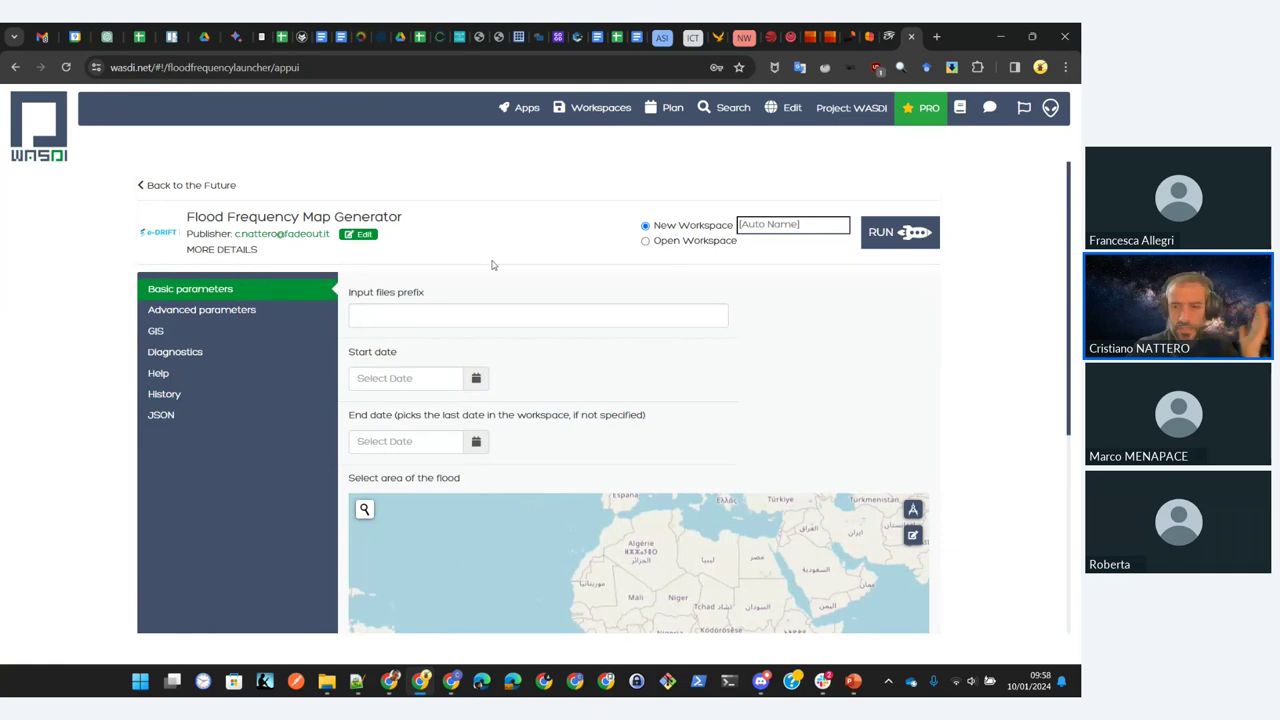
scroll(1014, 403, down, 3)
scroll(990, 395, up, 2)
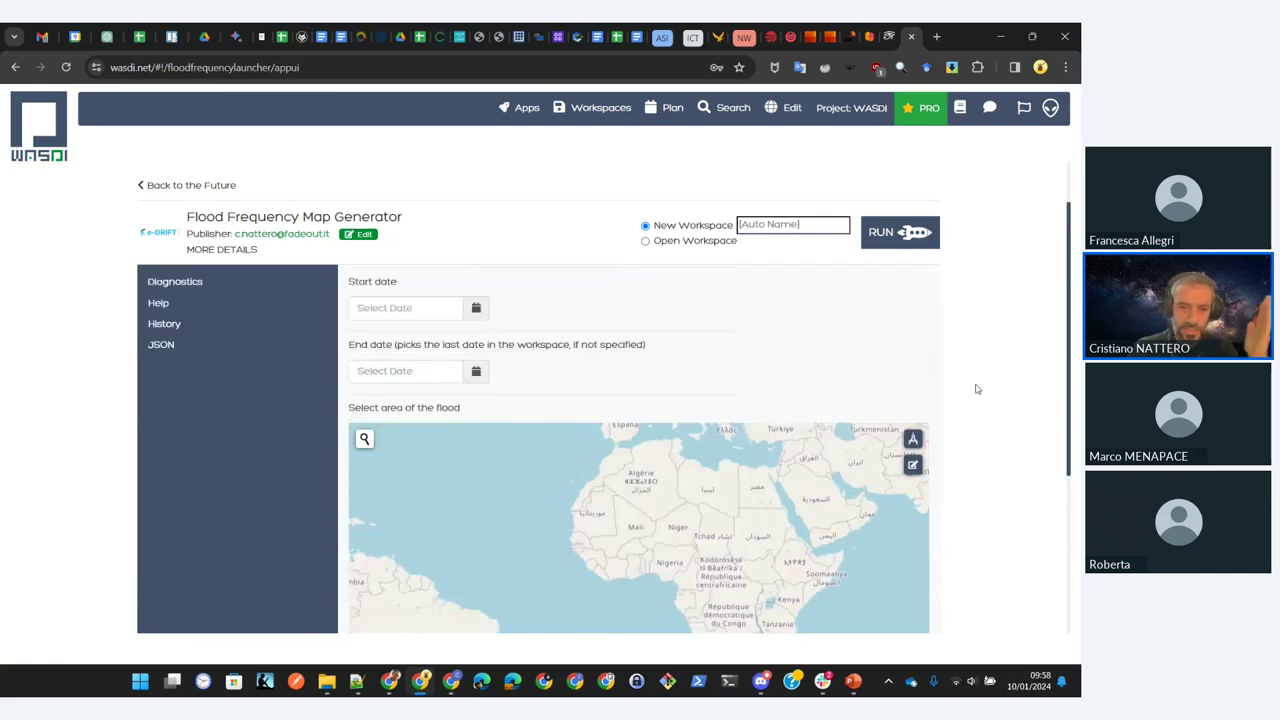
scroll(950, 377, up, 1)
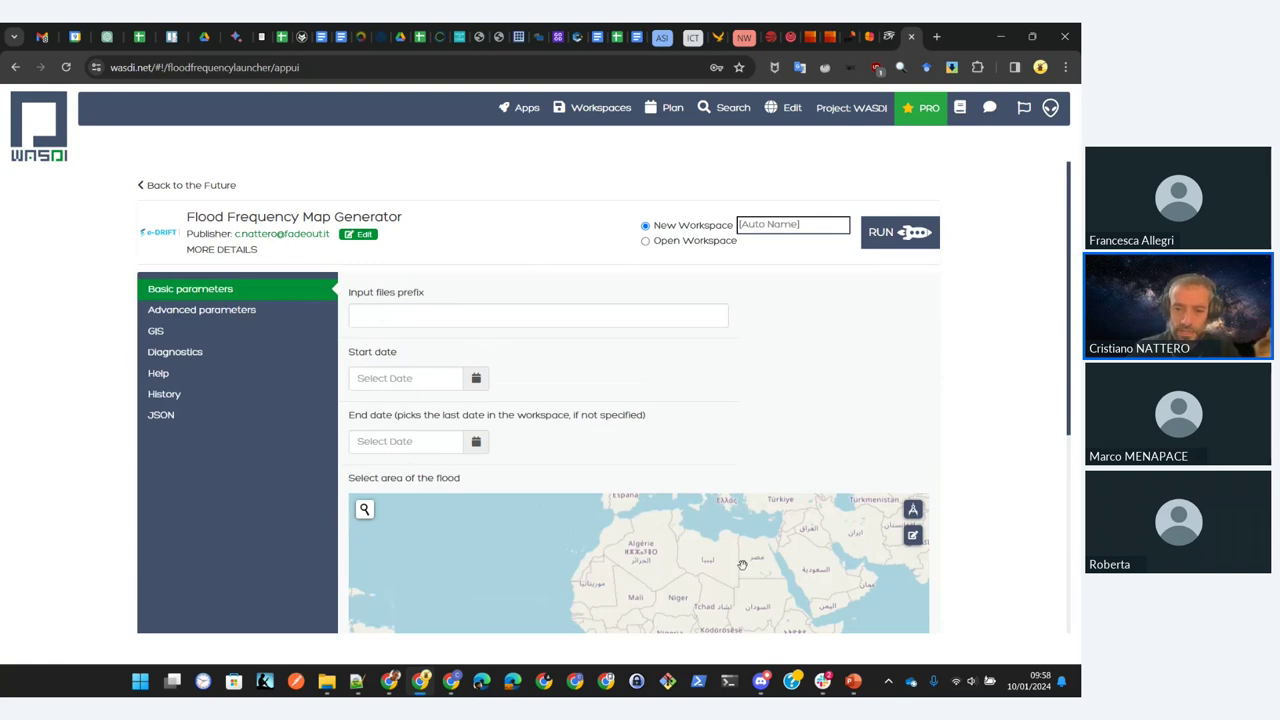
Step: Draw a rectangular flood area on the map over southern Afghanistan and the adjoining part of Pakistan
drag(742, 566, 619, 572)
scroll(980, 434, down, 3)
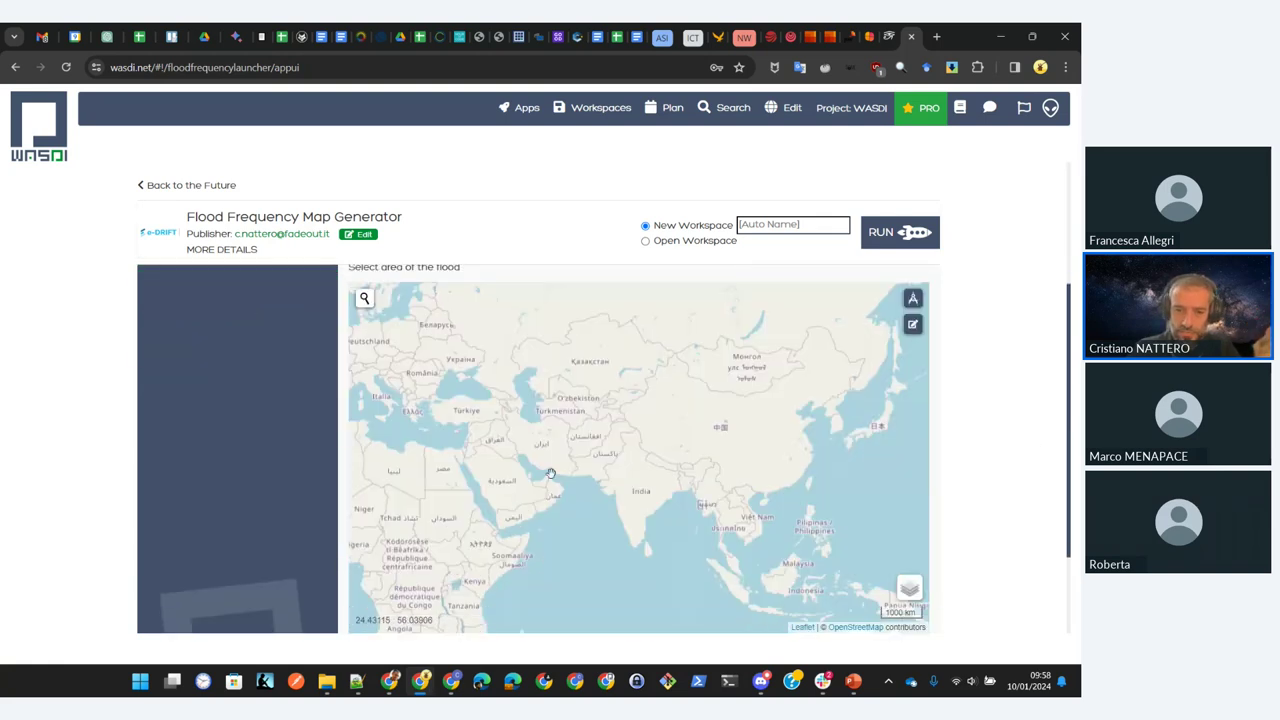
click(913, 298)
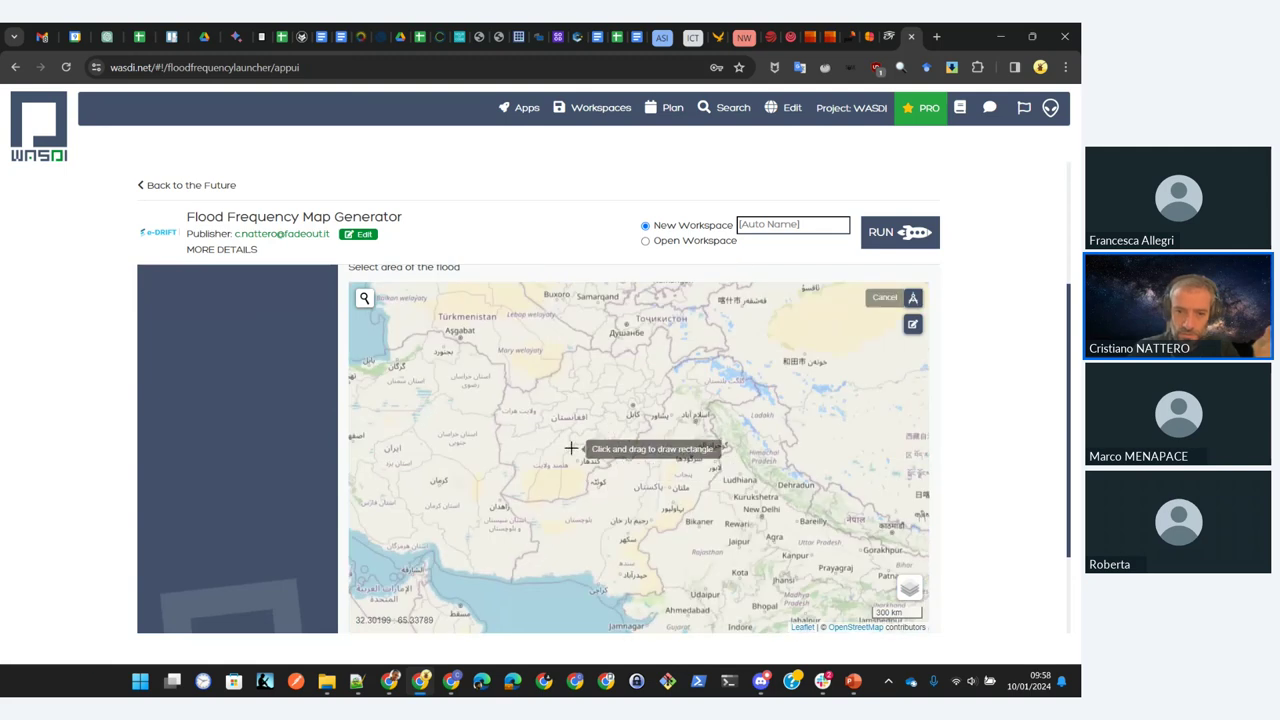
drag(572, 449, 626, 491)
scroll(993, 449, up, 3)
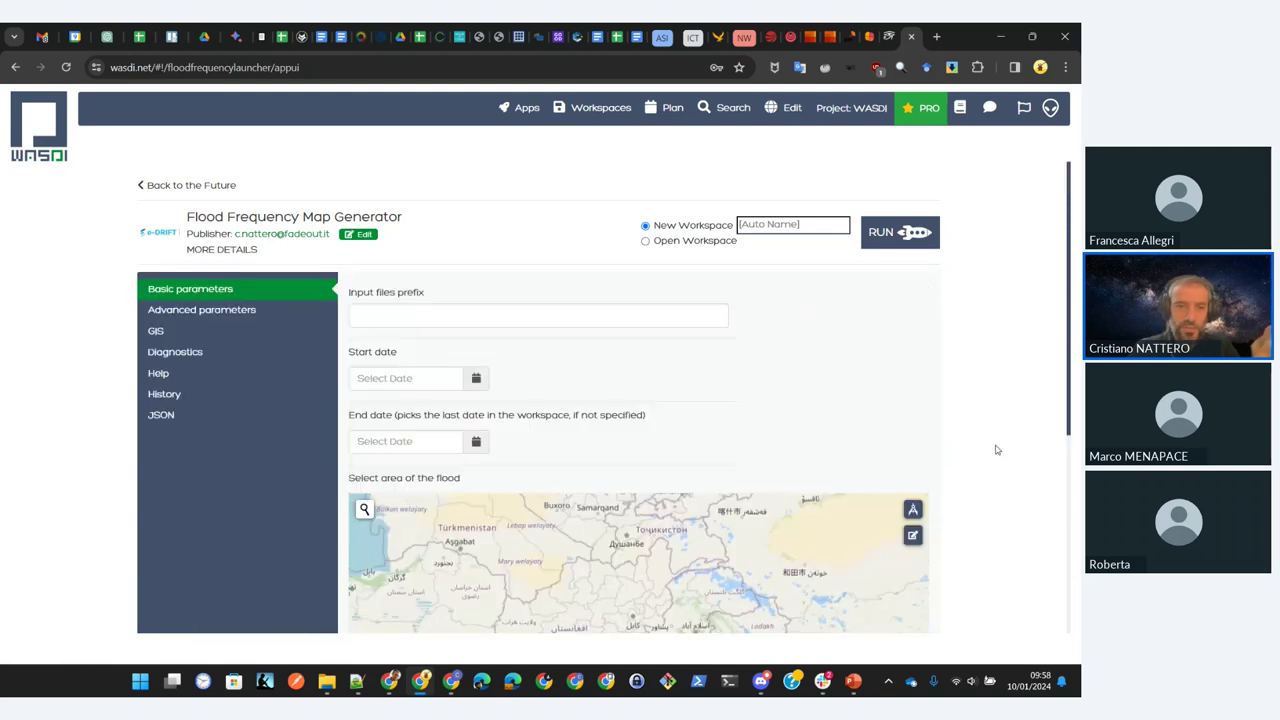